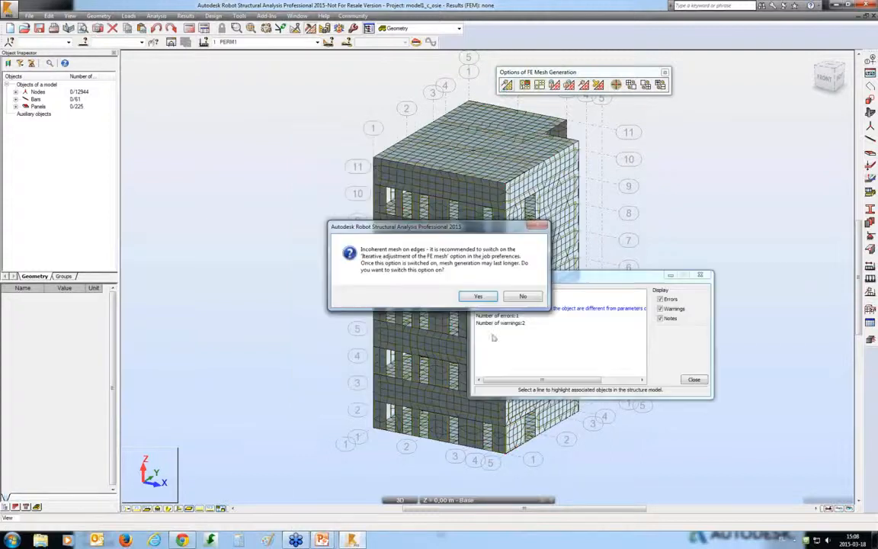
# Step: Decline switching on iterative FE mesh adjustment and move the calculation messages clear of the building model
pyautogui.click(525, 297)
pyautogui.click(552, 280)
pyautogui.moveTo(550, 283); pyautogui.dragTo(181, 147)
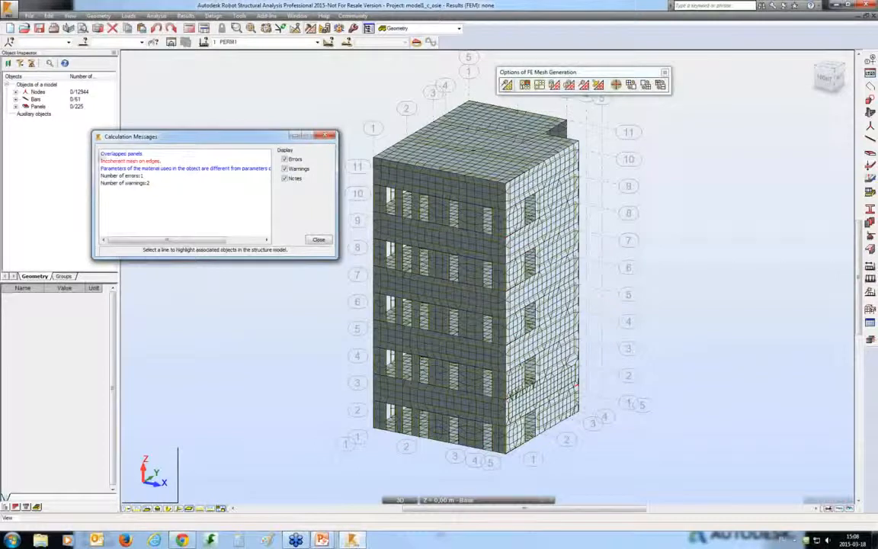
# Step: Isolate the panels behind the "Overlapped panels" warning and inspect the joint between two floor slabs with the mesh display off
pyautogui.click(123, 153)
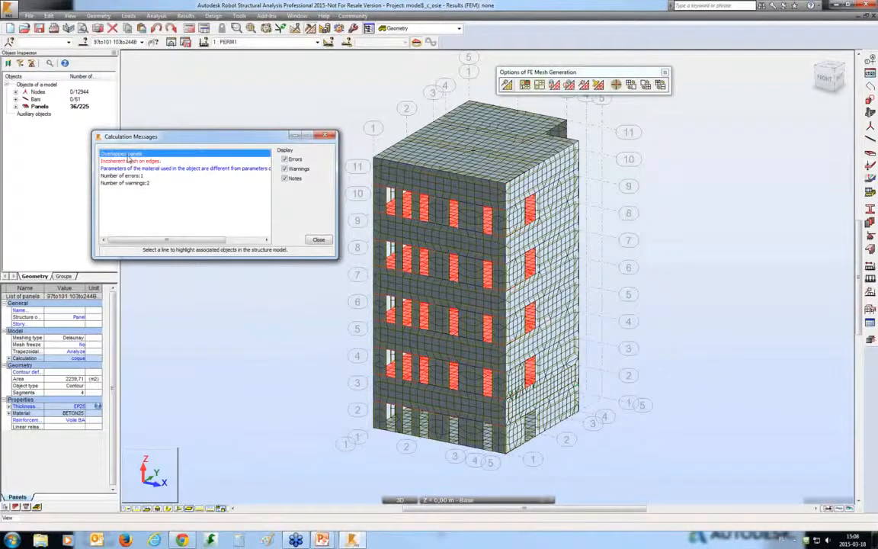
pyautogui.click(171, 44)
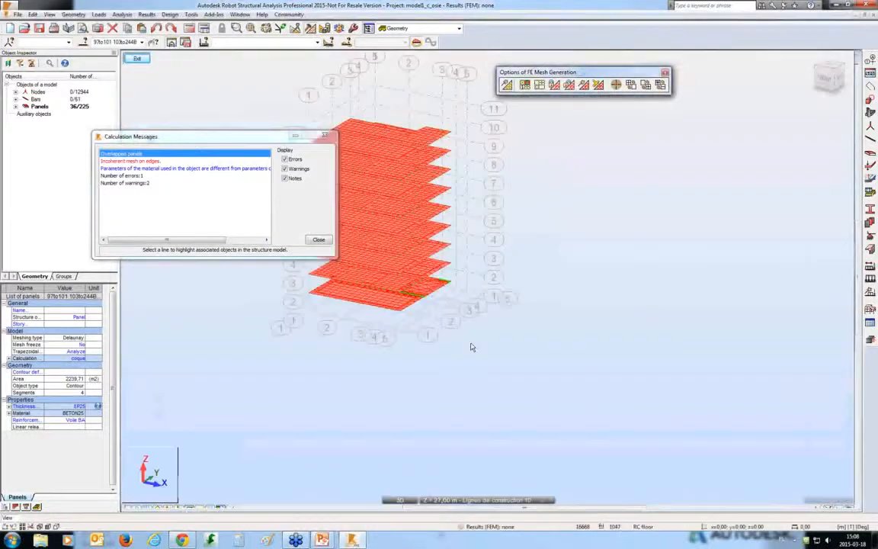
pyautogui.scroll(5, 524, 390)
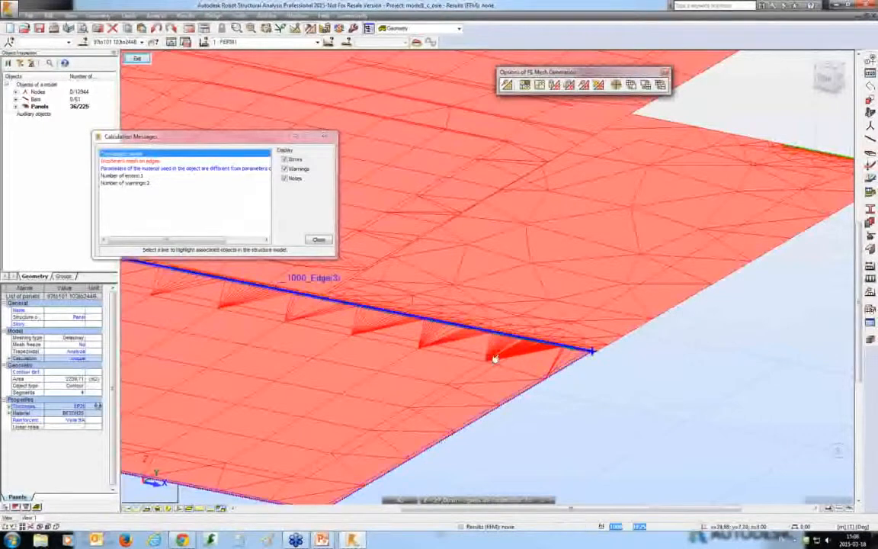
pyautogui.moveTo(563, 408); pyautogui.dragTo(529, 348, button='middle')
pyautogui.click(529, 349)
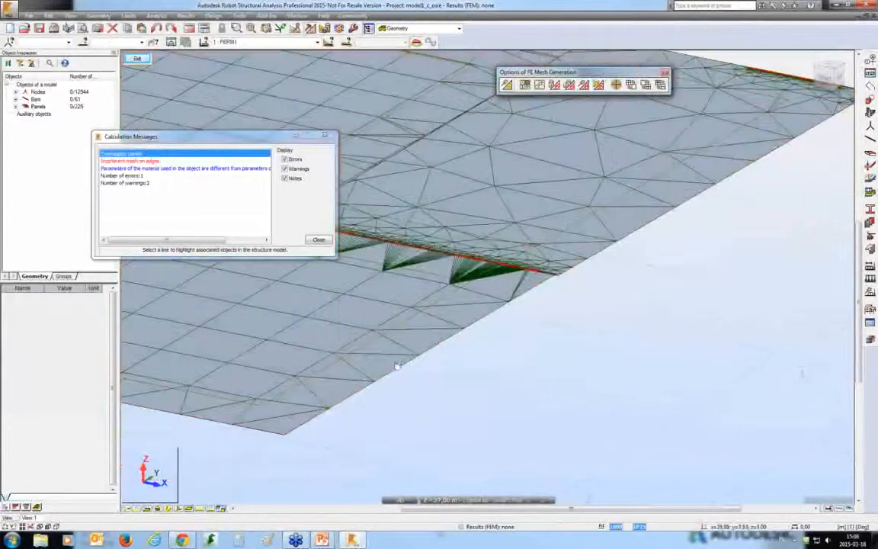
pyautogui.click(221, 508)
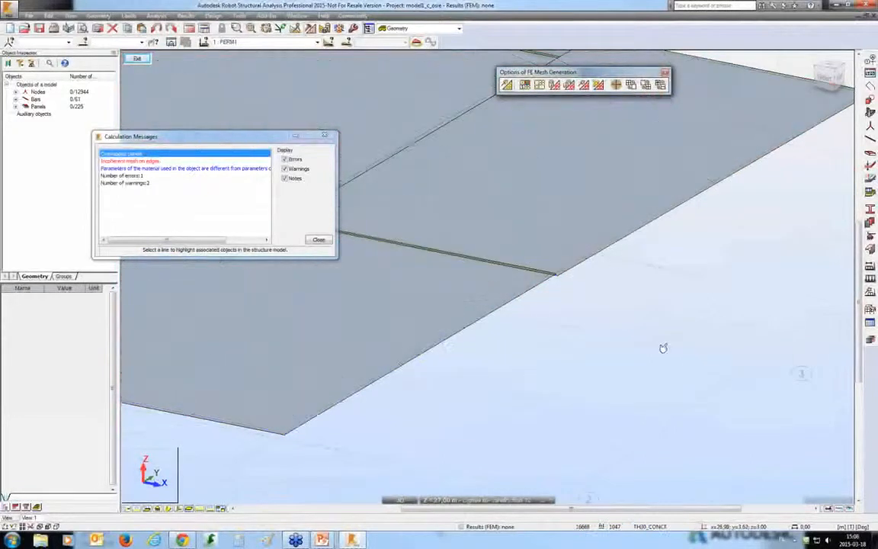
# Step: Examine the overlapping corner by selecting each of the two adjoining slabs, and leave the isolated view
pyautogui.click(528, 290)
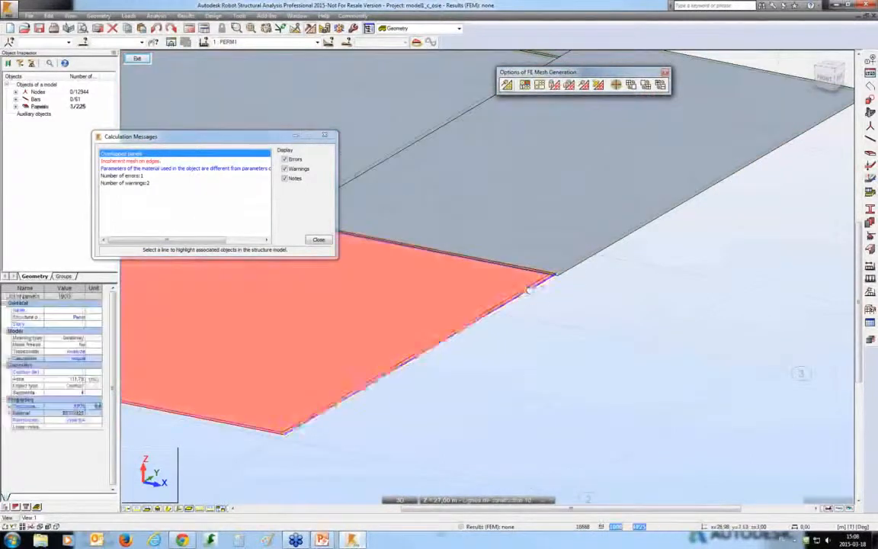
pyautogui.scroll(8, 566, 305)
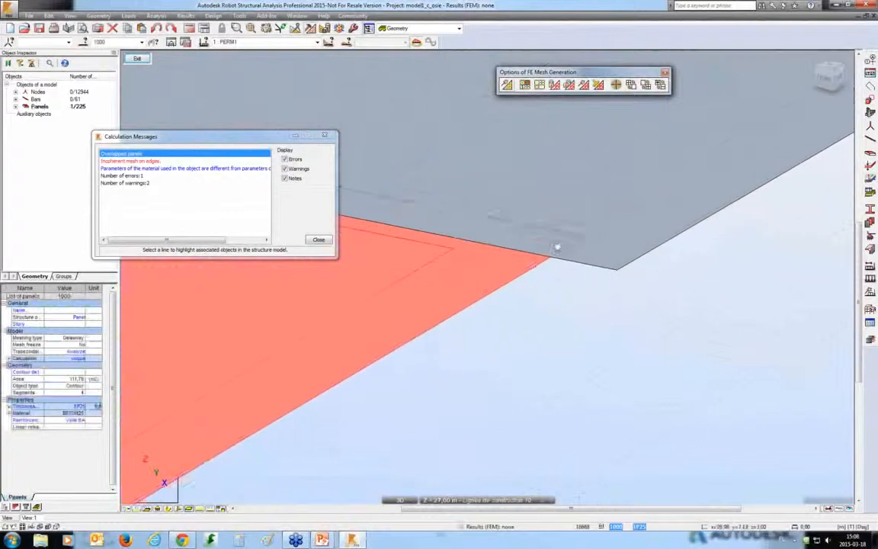
pyautogui.click(617, 268)
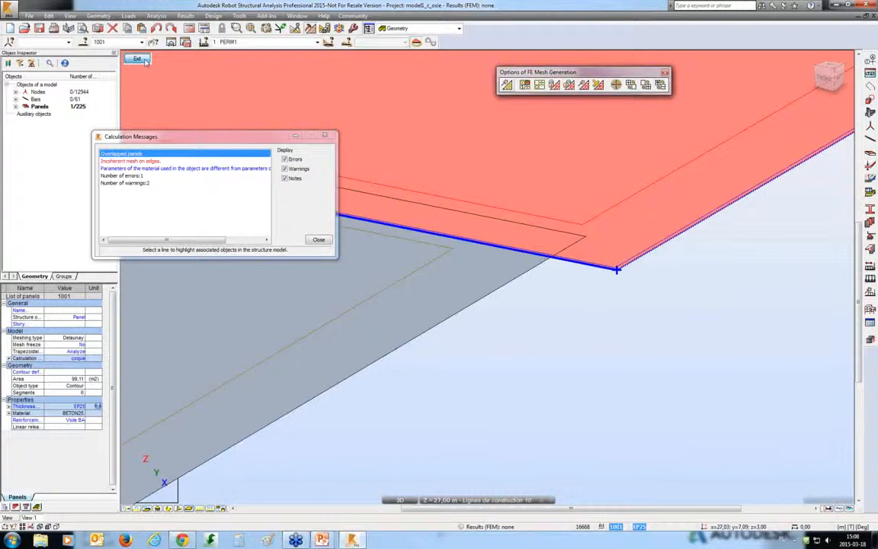
pyautogui.click(144, 61)
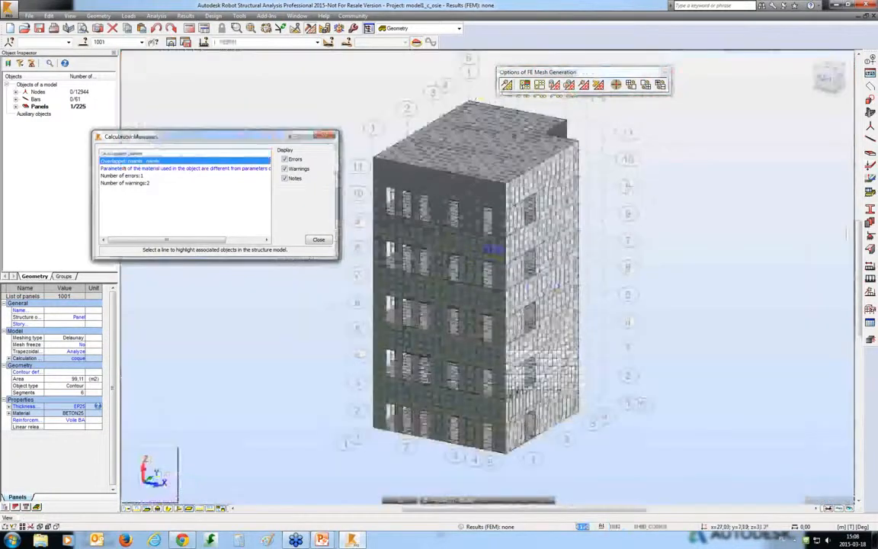
# Step: View the "Incoherent mesh on edges" locations in isolation, return to the full model and close the calculation messages
pyautogui.click(172, 43)
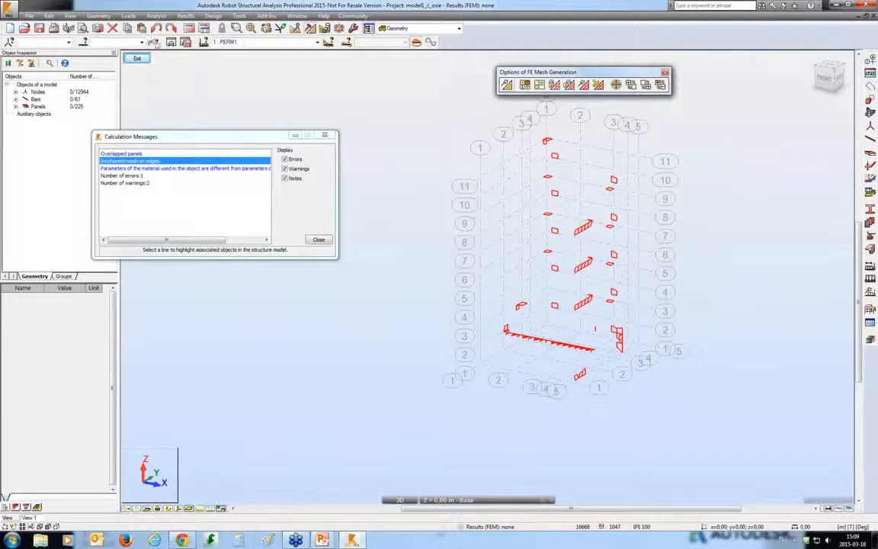
pyautogui.click(137, 60)
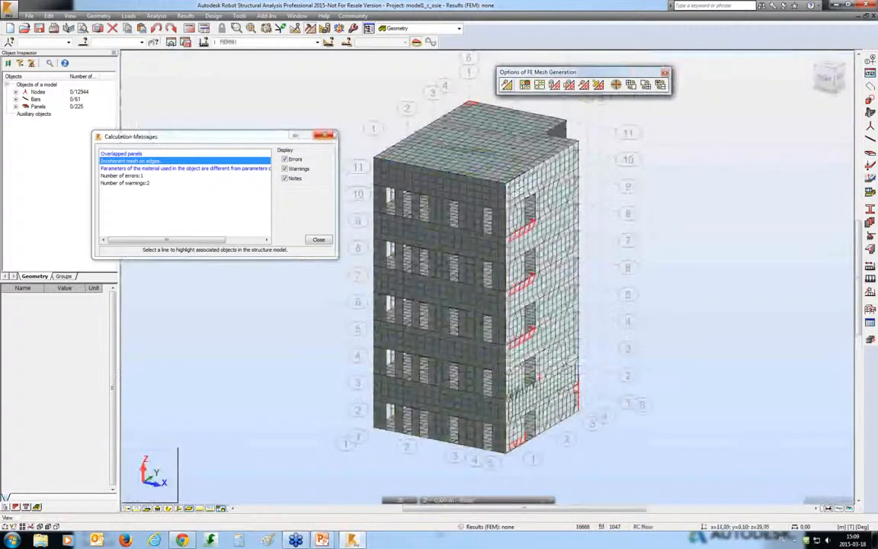
pyautogui.click(325, 136)
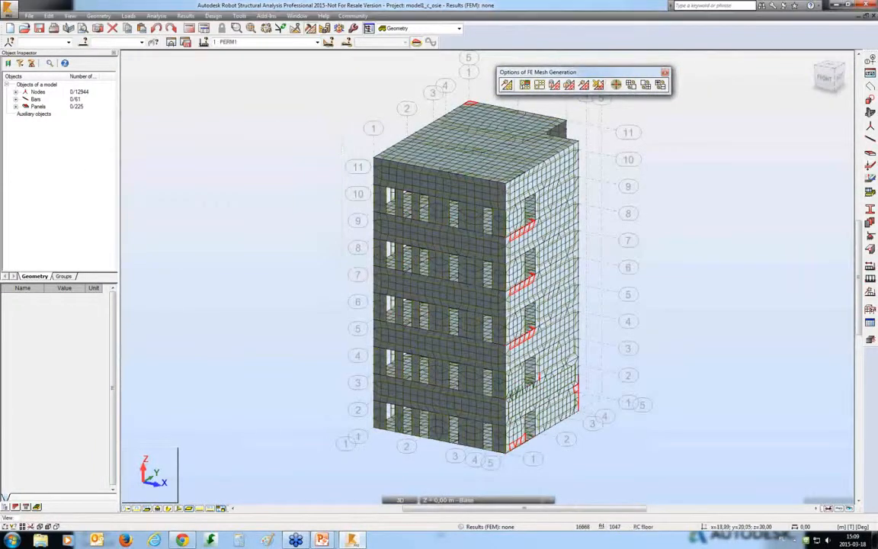
# Step: Delete the finite element mesh from all panels and clear the selection
pyautogui.click(598, 85)
pyautogui.click(462, 292)
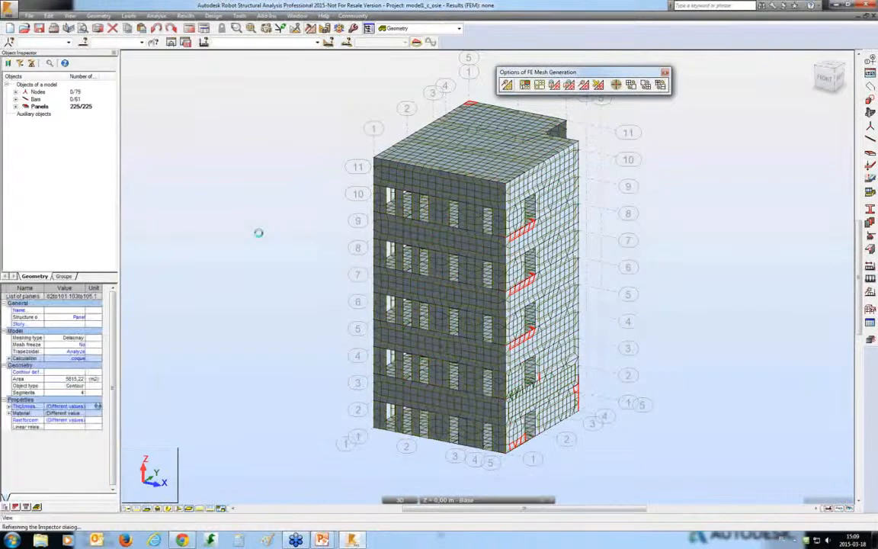
pyautogui.click(204, 107)
# Step: Apply a detailed correction of the whole structure to the structure axes with a precision of 0.12 m
pyautogui.click(48, 16)
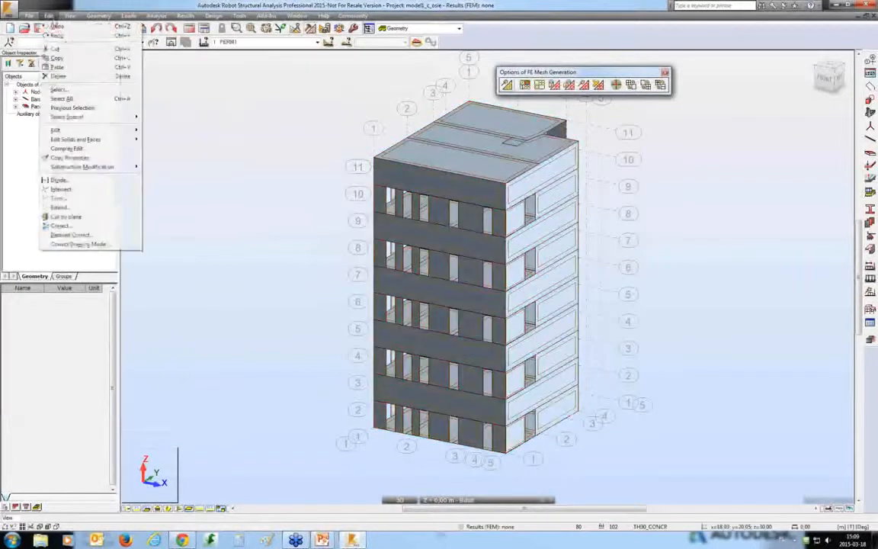
pyautogui.click(68, 213)
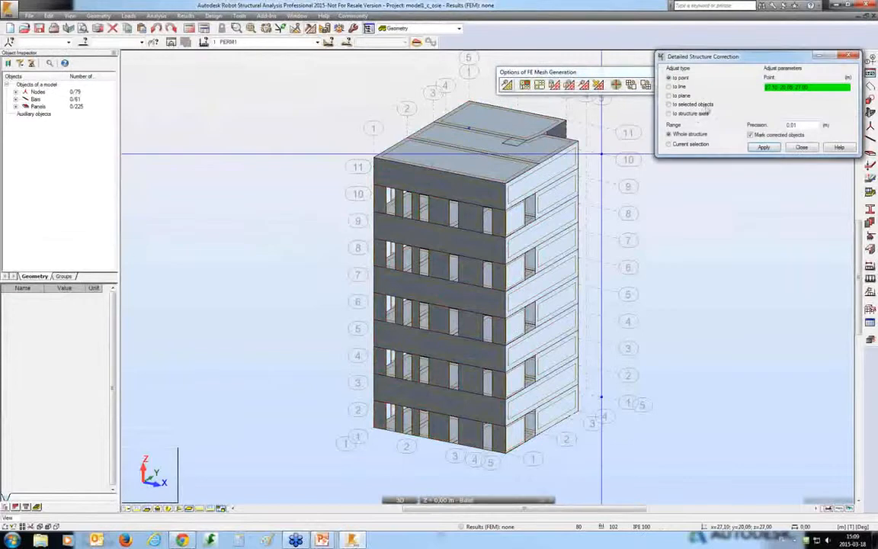
pyautogui.click(694, 114)
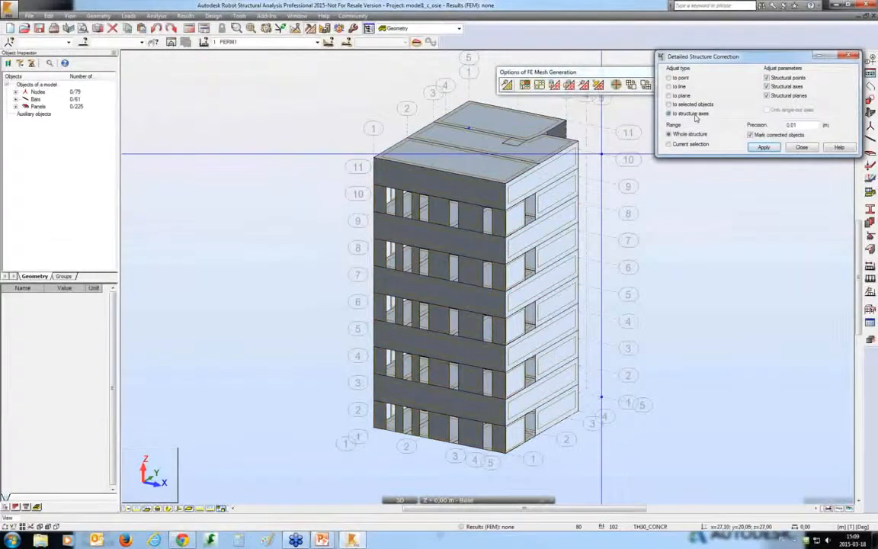
pyautogui.doubleClick(796, 125)
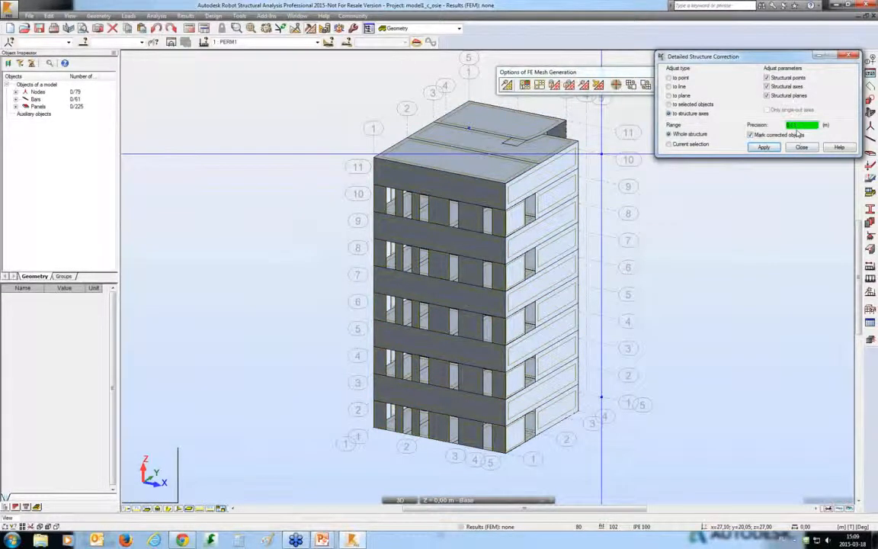
pyautogui.write('0.12')
pyautogui.click(764, 147)
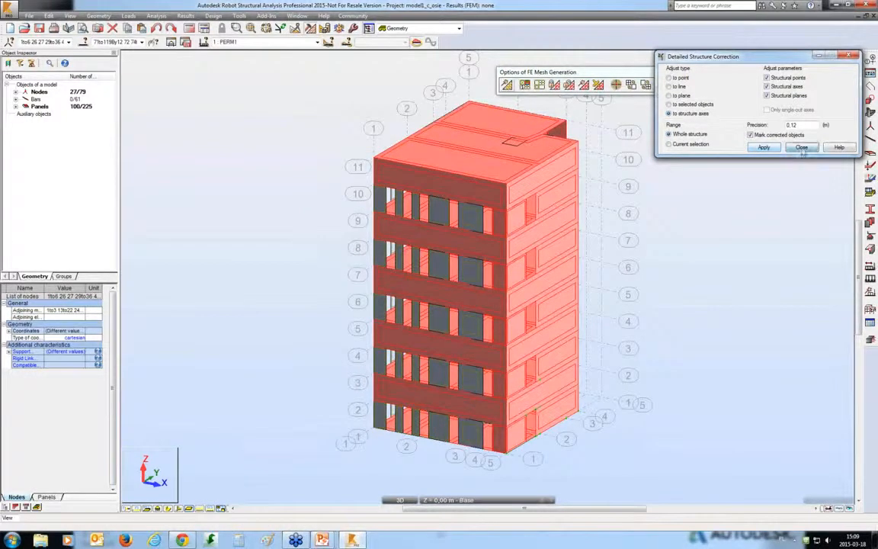
pyautogui.click(800, 147)
# Step: Clear the selection, generate the finite element mesh on the corrected building and dismiss the calculation messages
pyautogui.click(780, 156)
pyautogui.click(507, 85)
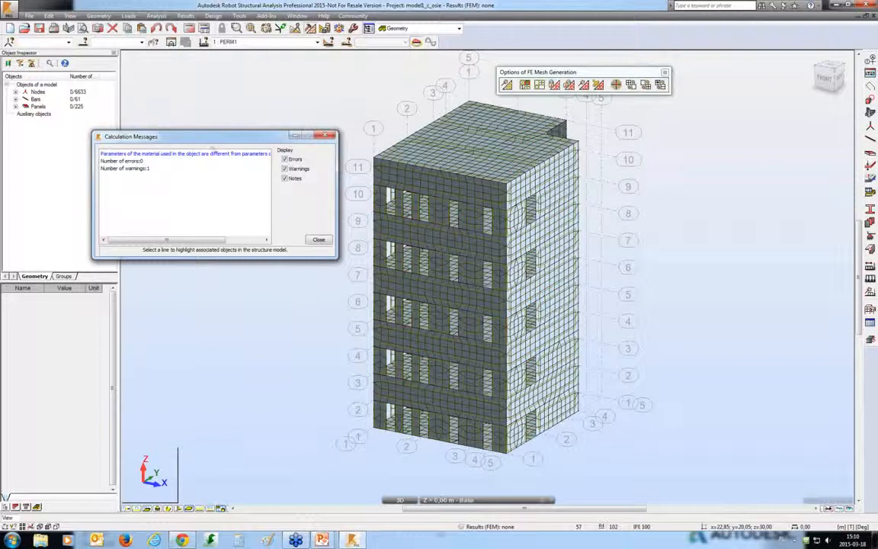
pyautogui.click(326, 135)
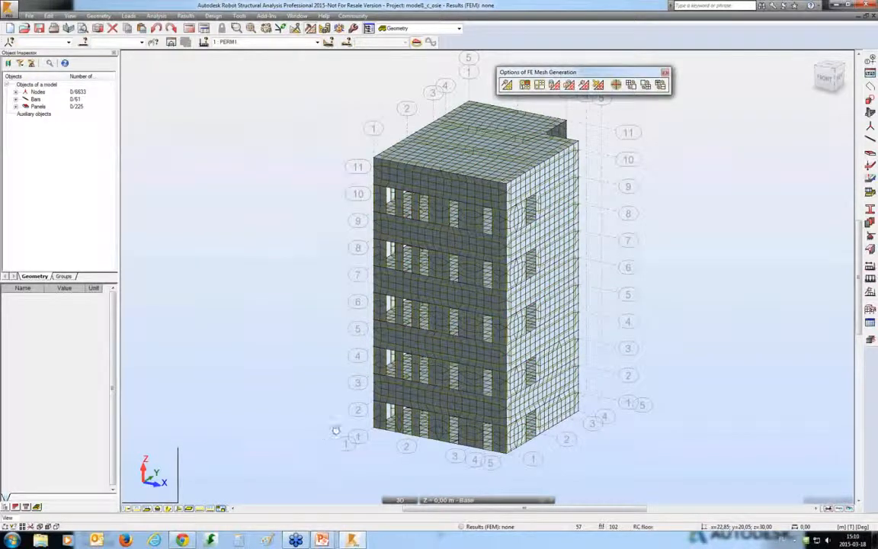
# Step: Switch to the PowerPoint presentation on recommended solutions for typical meshing issues
pyautogui.click(835, 5)
pyautogui.click(834, 12)
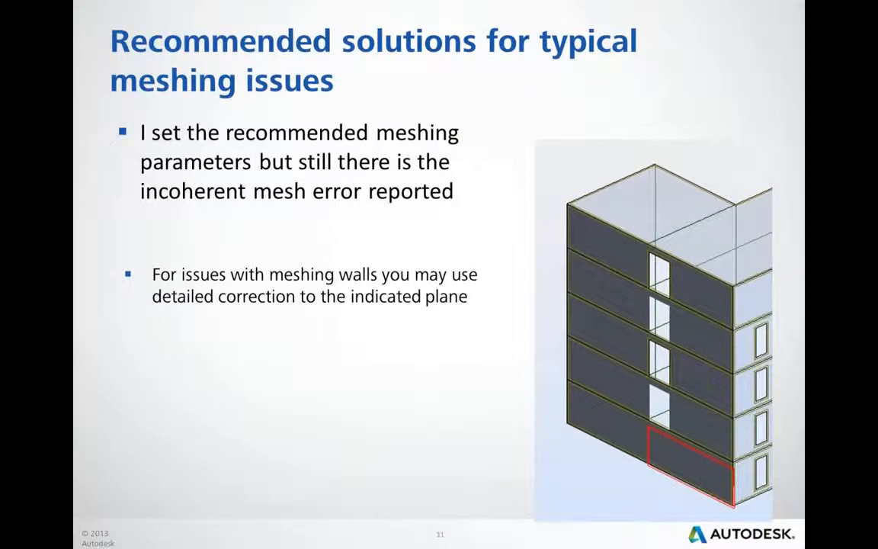
# Step: Switch back to Robot Structural Analysis and open the project model 2d1.rtd from the webinar 2 folder
pyautogui.hotkey('alt', 'Tab')
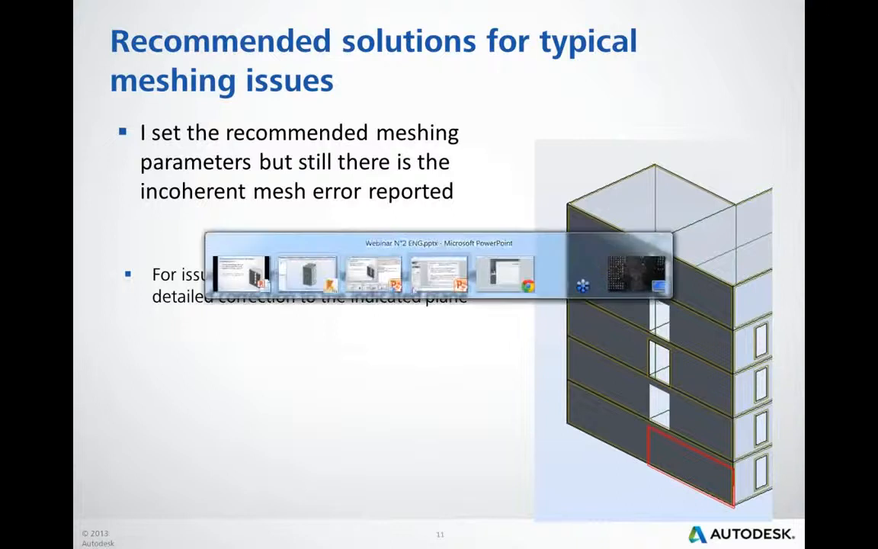
pyautogui.click(306, 288)
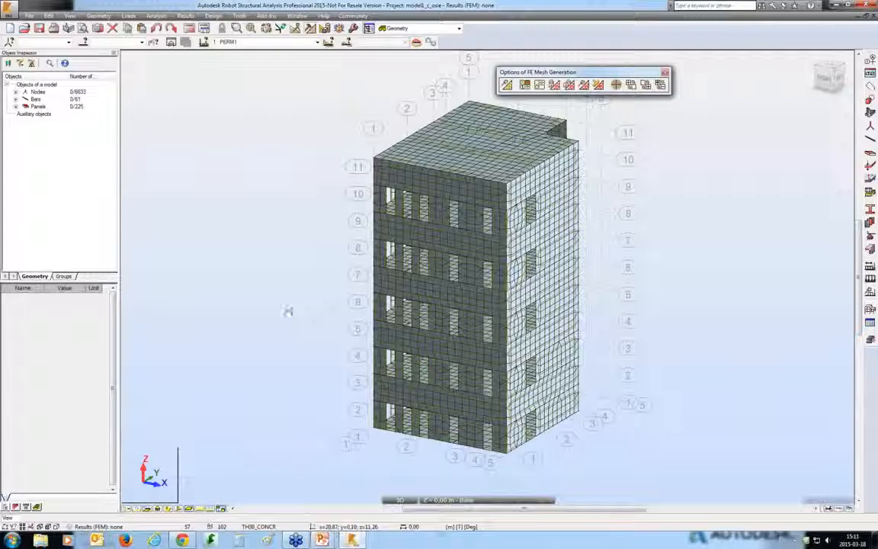
pyautogui.click(22, 28)
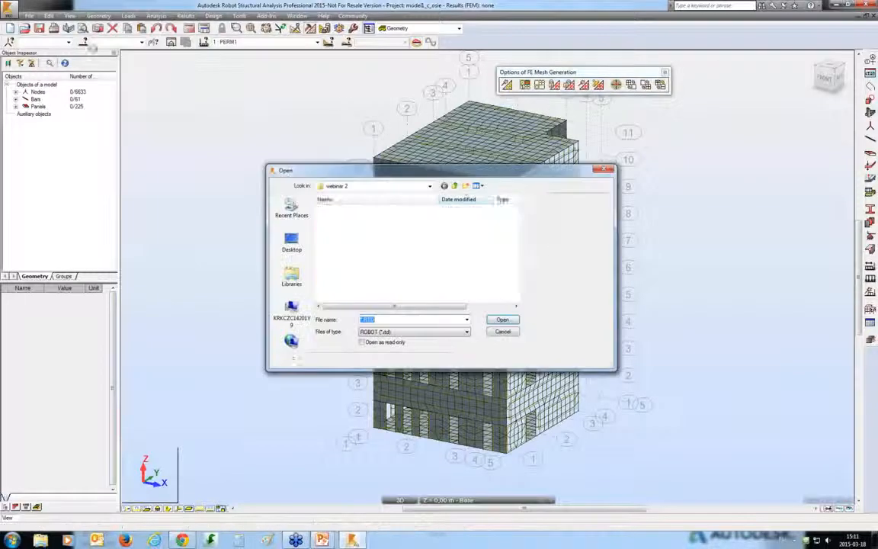
pyautogui.click(354, 211)
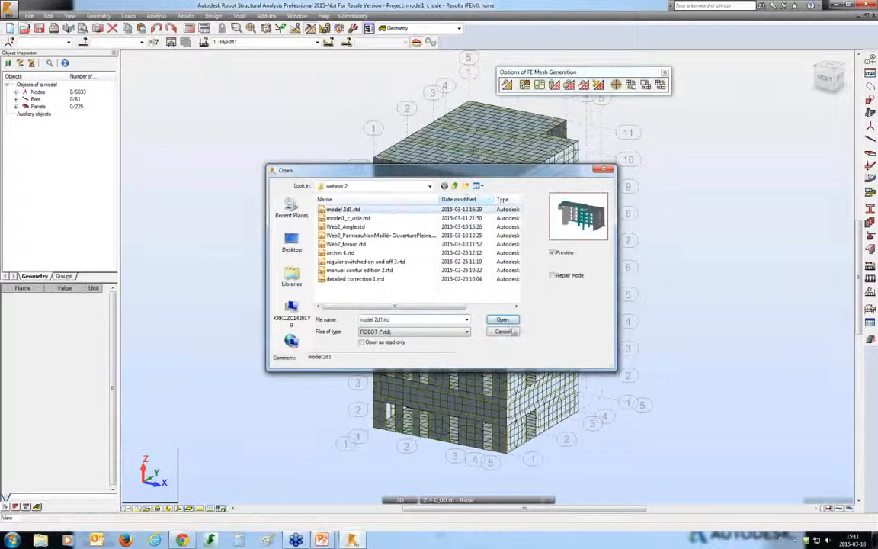
pyautogui.click(505, 321)
pyautogui.click(456, 290)
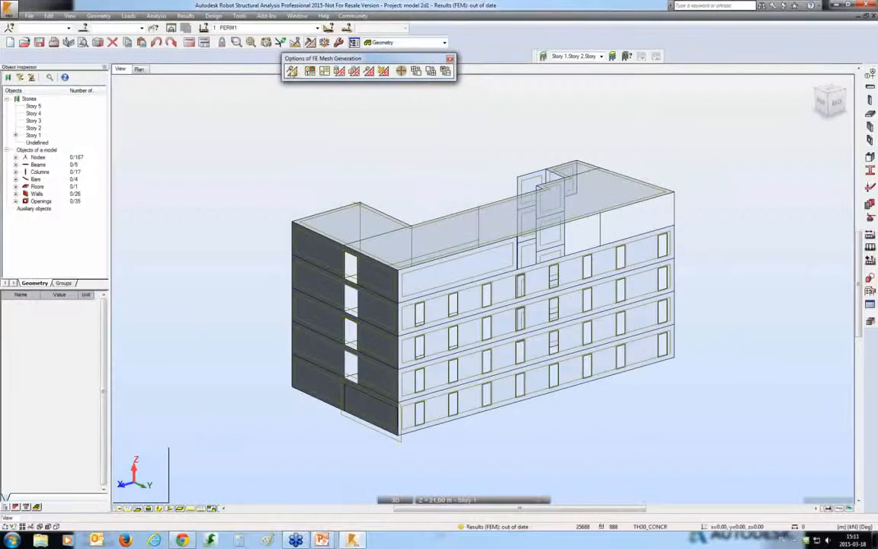
# Step: Generate the finite element mesh of the building and inspect the walls around its lower front corner
pyautogui.click(292, 70)
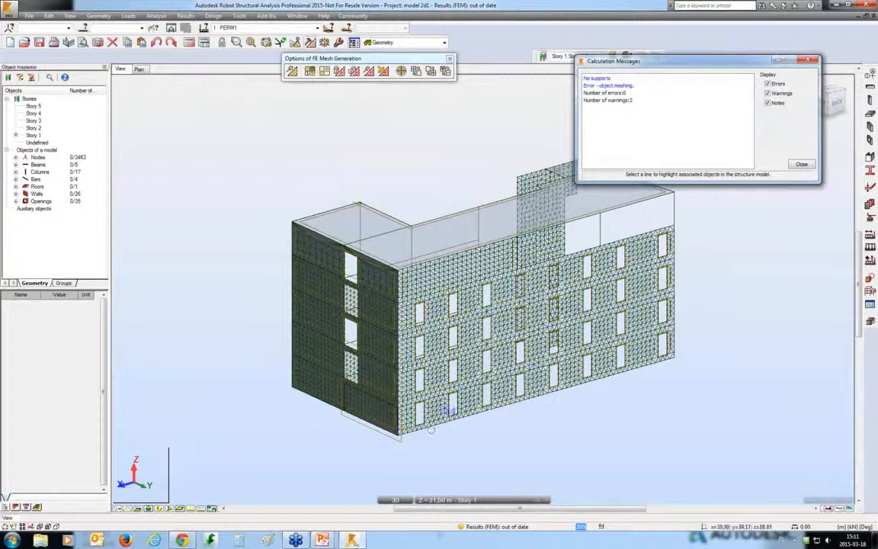
pyautogui.scroll(5, 371, 384)
pyautogui.scroll(3, 371, 383)
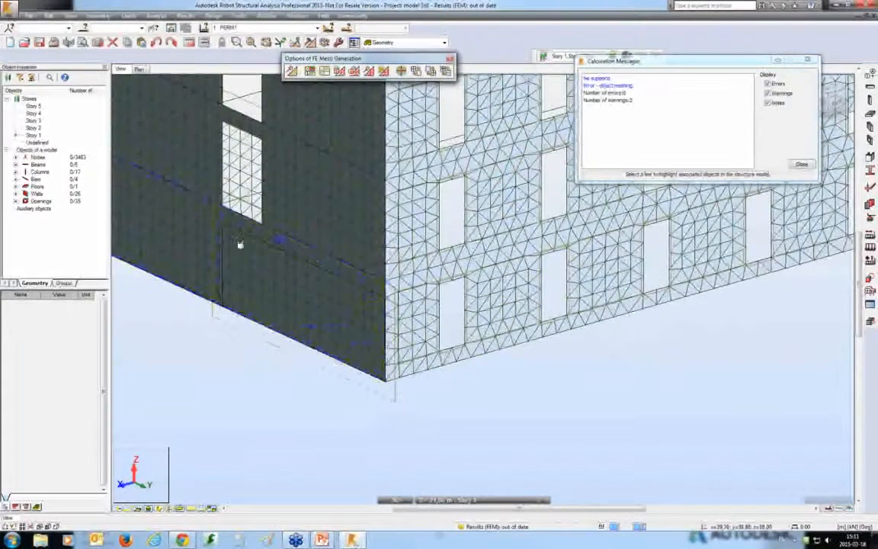
pyautogui.keyDown('shift'); pyautogui.moveTo(422, 418); pyautogui.dragTo(392, 448, button='middle'); pyautogui.keyUp('shift')
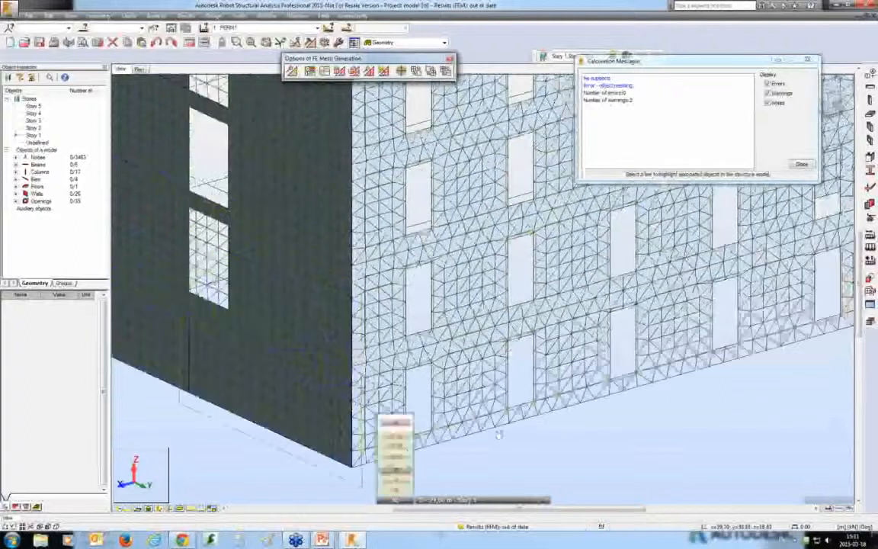
pyautogui.scroll(4, 392, 448)
pyautogui.hotkey('ctrl', 'alt', 'd')
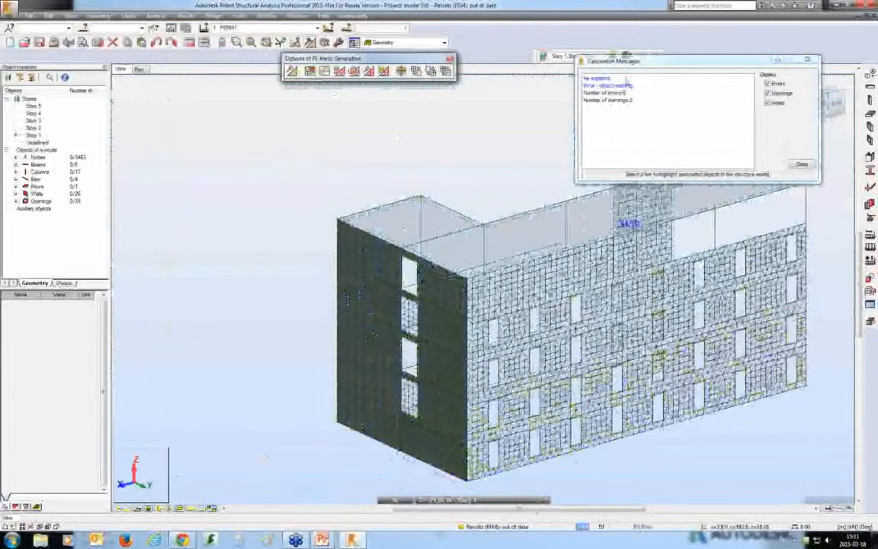
# Step: Highlight the object behind the "Error - object meshing" warning and examine the corner of the roof floor's contour
pyautogui.click(625, 86)
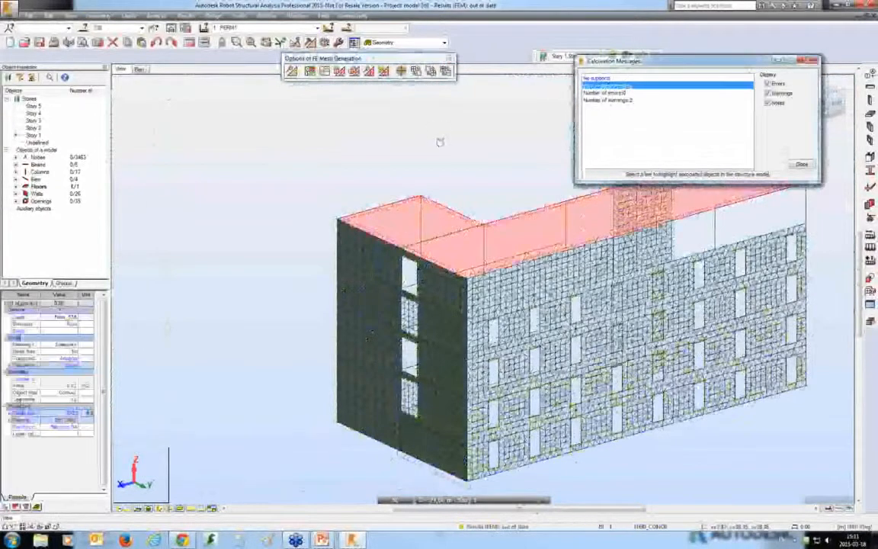
pyautogui.keyDown('shift'); pyautogui.moveTo(424, 143); pyautogui.dragTo(285, 140, button='middle'); pyautogui.keyUp('shift')
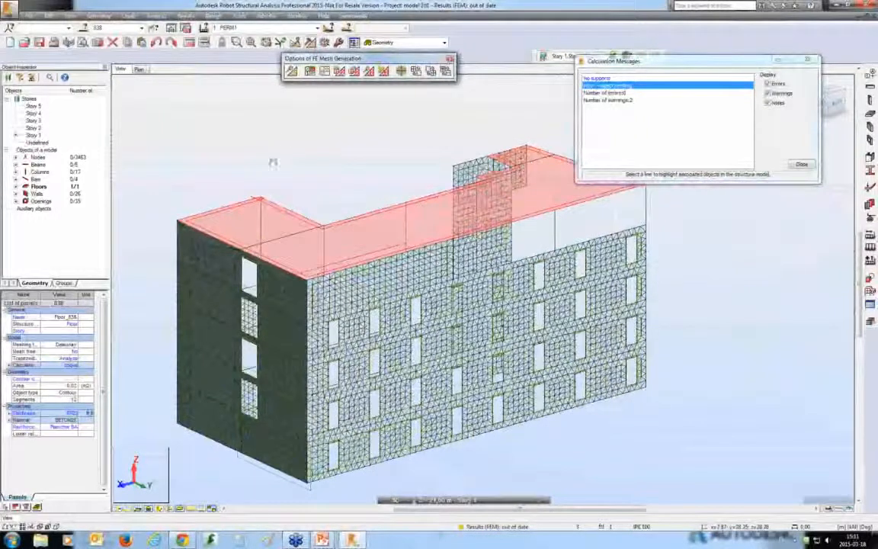
pyautogui.scroll(6, 232, 183)
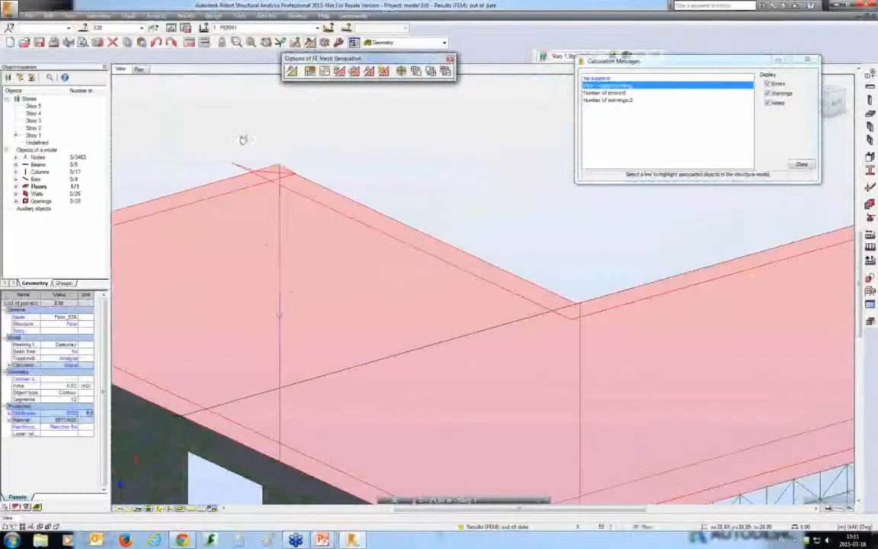
pyautogui.scroll(2, 267, 200)
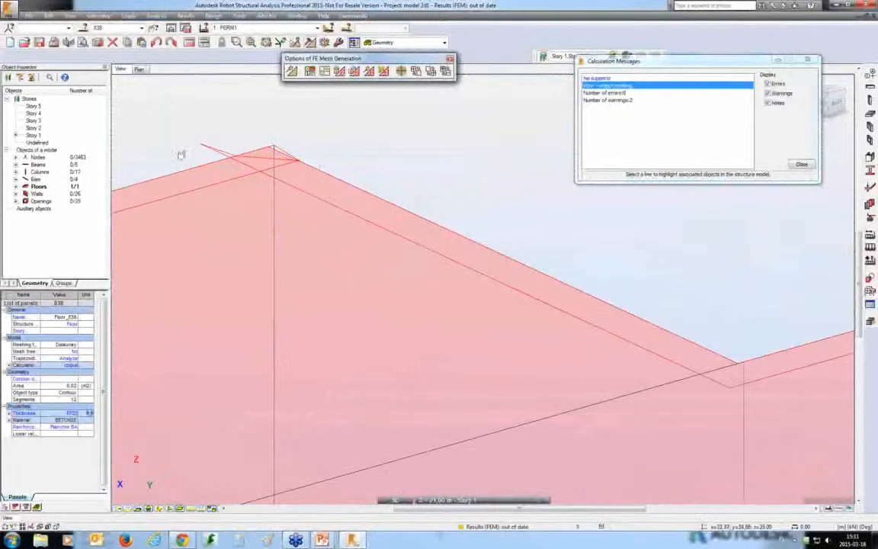
# Step: Clear the floor selection and turn on the display of characteristic points of panels in the view's display settings
pyautogui.scroll(-1, 349, 184)
pyautogui.scroll(-5, 351, 182)
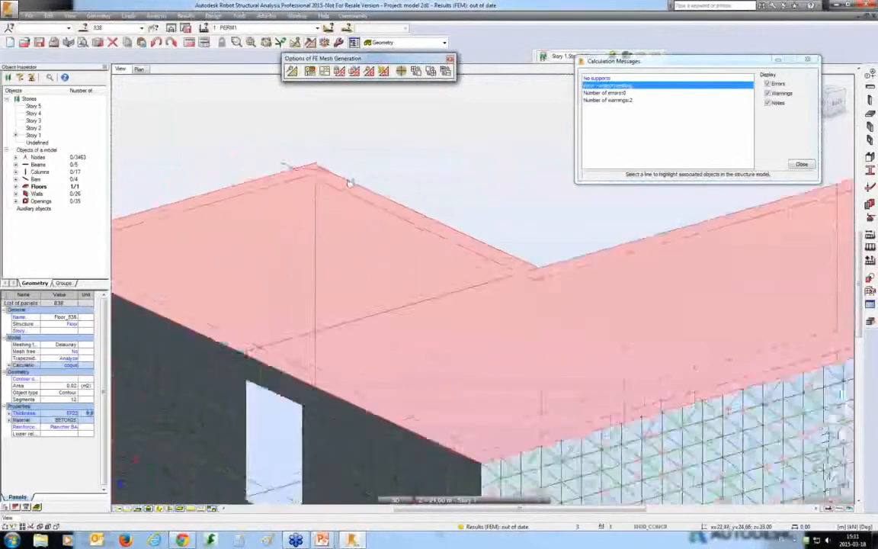
pyautogui.scroll(1, 356, 175)
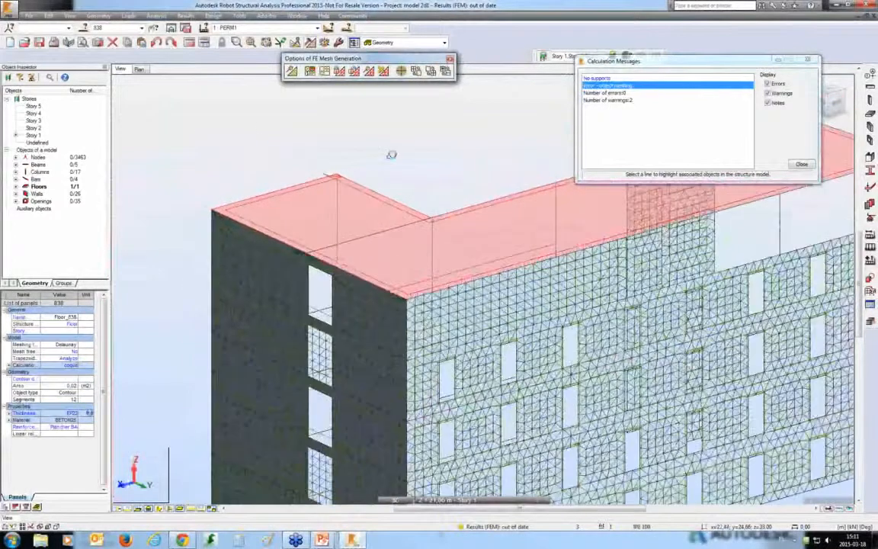
pyautogui.click(389, 157)
pyautogui.scroll(5, 347, 195)
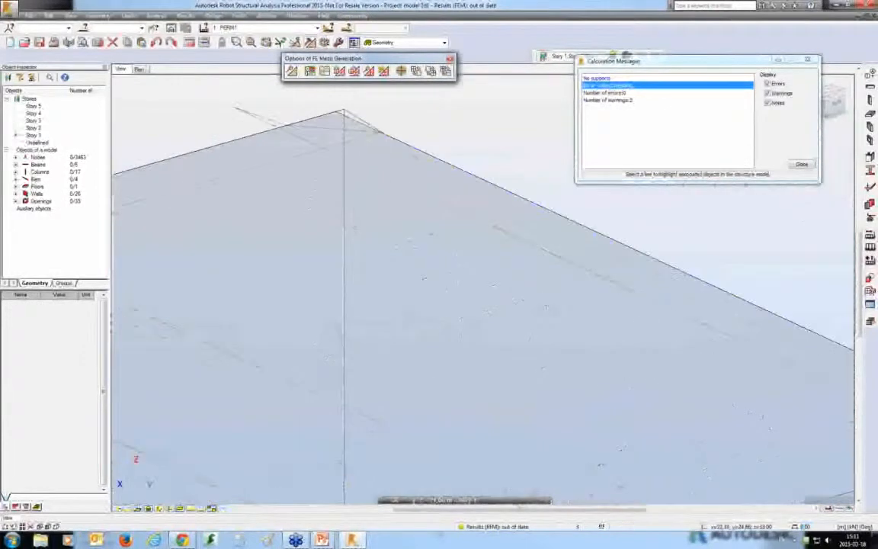
pyautogui.hotkey('ctrl', 'd')
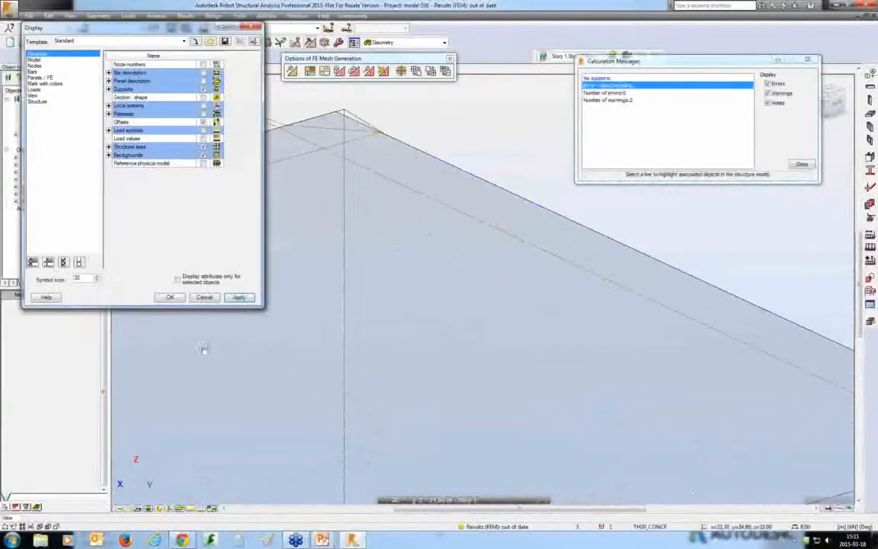
pyautogui.click(40, 77)
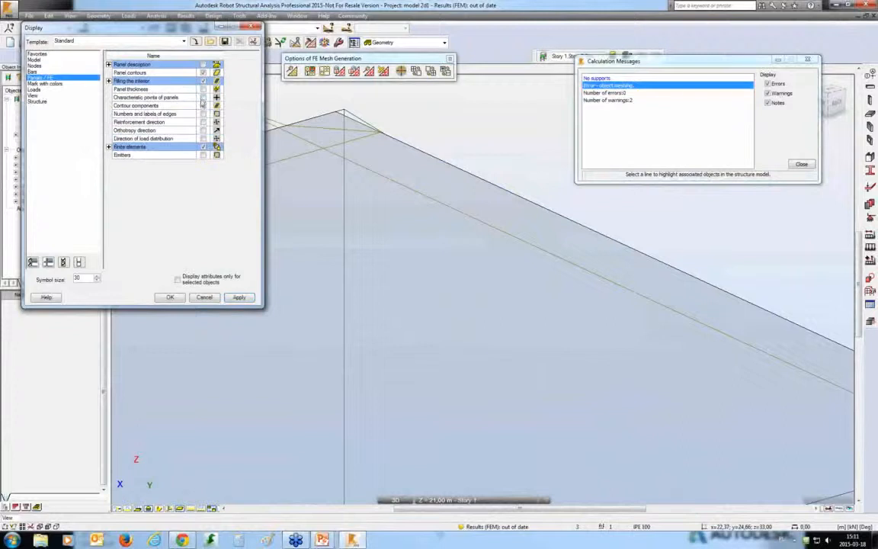
pyautogui.click(172, 298)
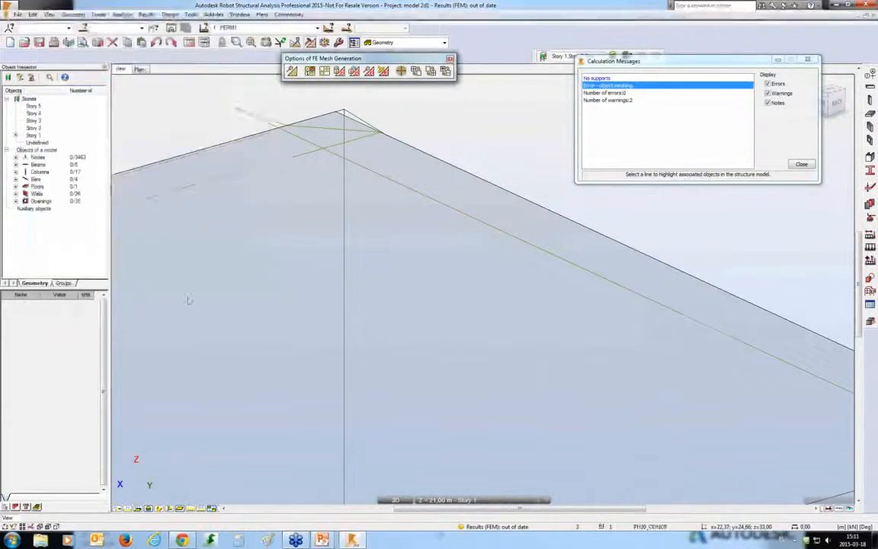
# Step: Clean up the roof floor's contour at the faulty corner by eliminating its stray contour points so the edges meet at the corner
pyautogui.moveTo(353, 133); pyautogui.dragTo(335, 287, button='middle')
pyautogui.scroll(3, 335, 285)
pyautogui.scroll(4, 303, 301)
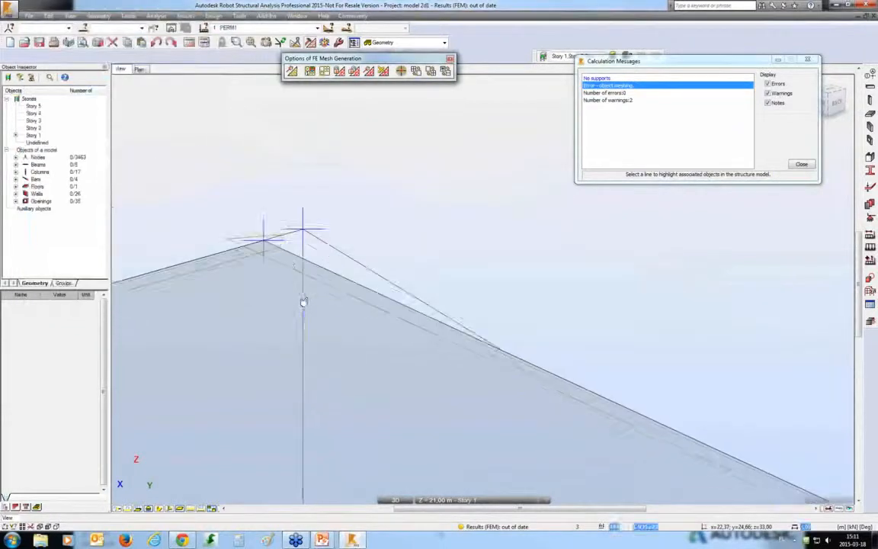
pyautogui.click(255, 234)
pyautogui.click(277, 234)
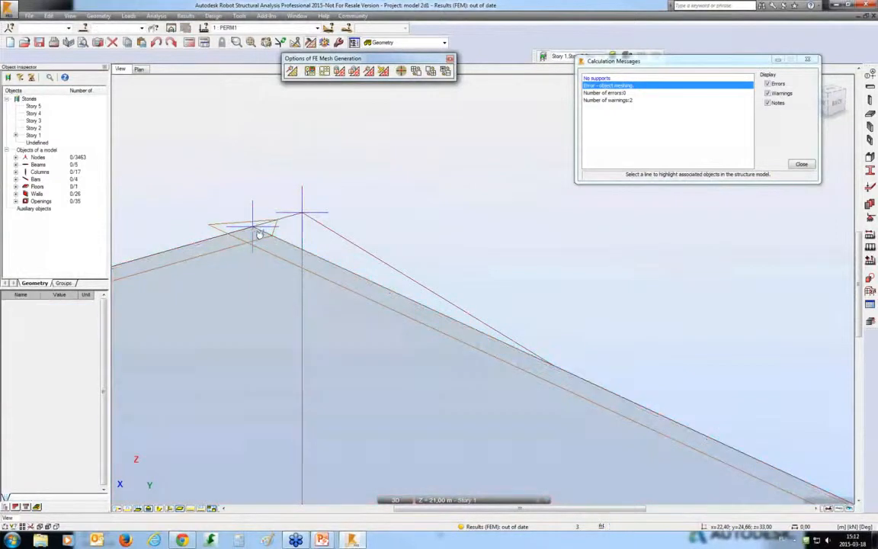
pyautogui.click(258, 233)
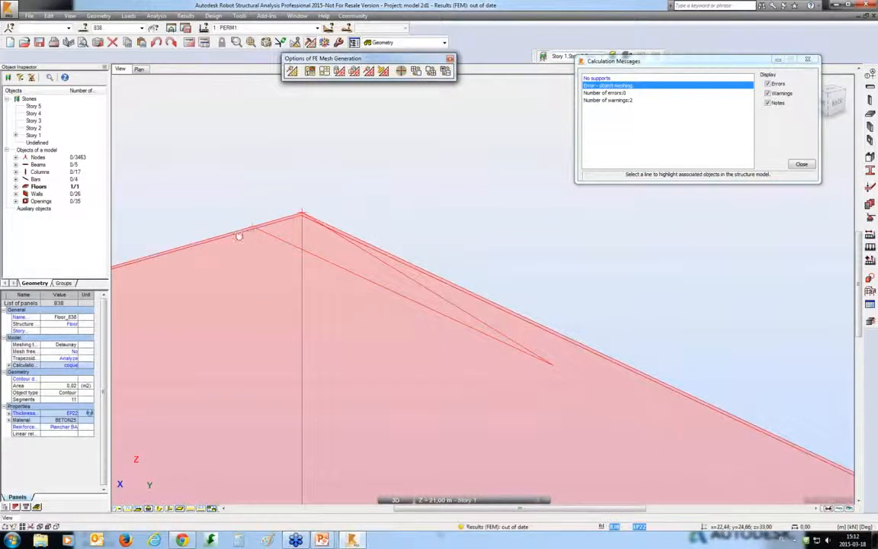
pyautogui.click(237, 234)
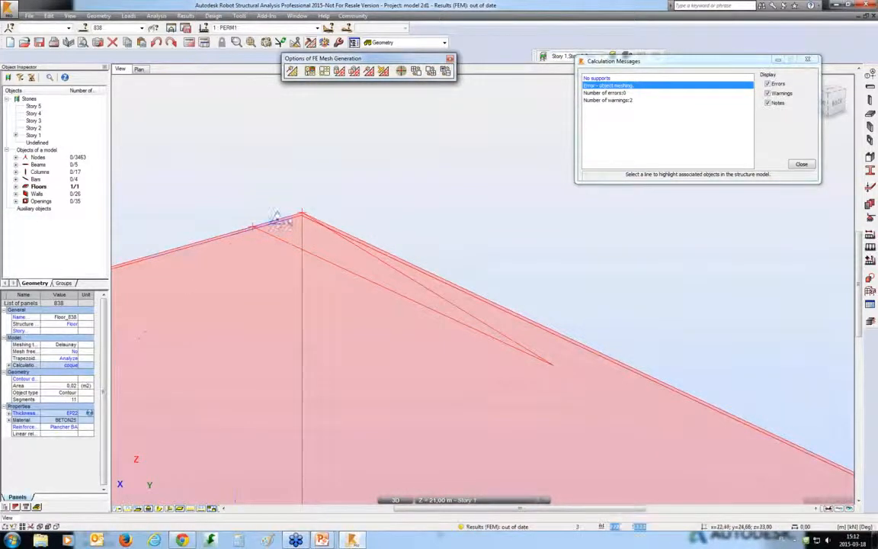
pyautogui.click(298, 218)
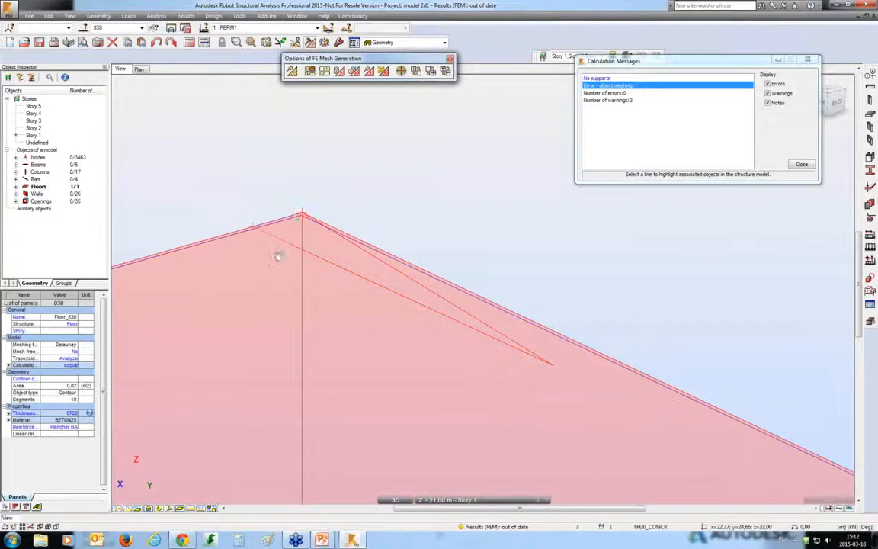
pyautogui.moveTo(278, 254); pyautogui.dragTo(301, 226, button='middle')
pyautogui.scroll(-2, 309, 237)
pyautogui.scroll(-5, 320, 263)
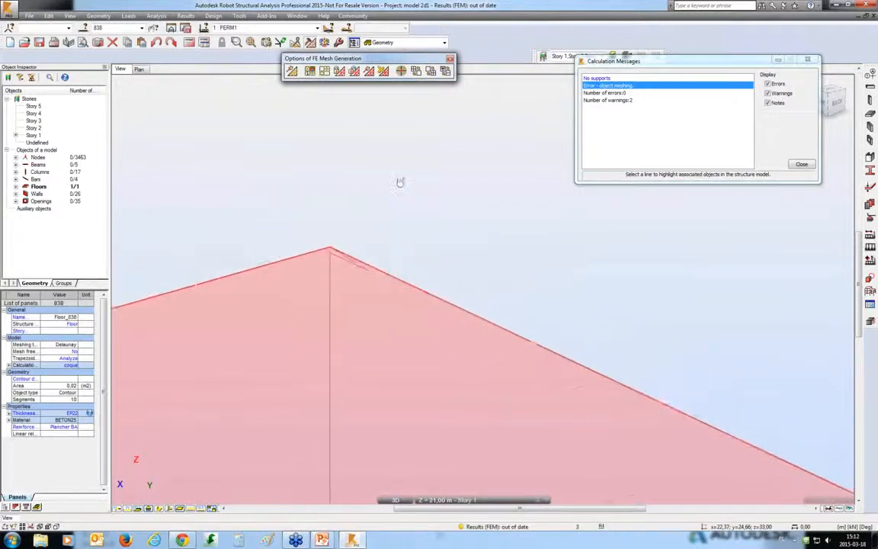
pyautogui.scroll(-5, 385, 151)
pyautogui.scroll(-3, 382, 149)
pyautogui.scroll(-3, 352, 133)
pyautogui.click(278, 123)
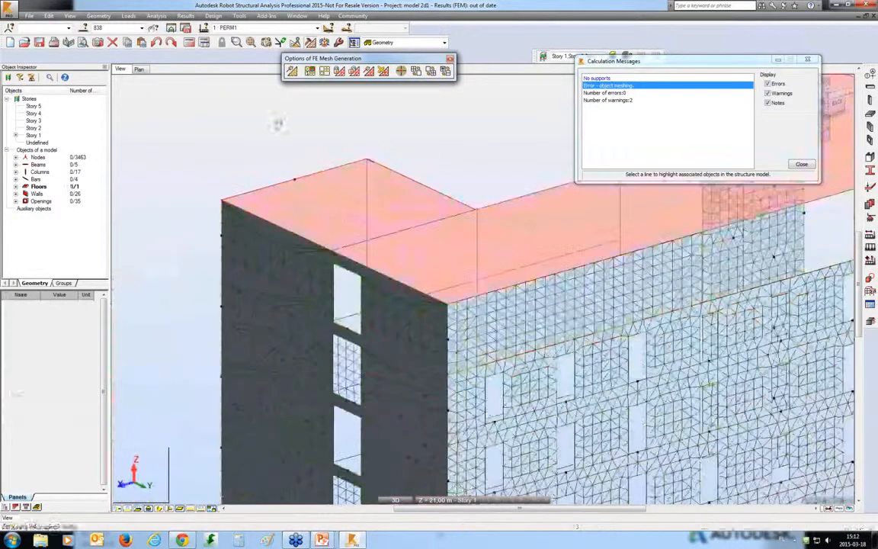
# Step: Close the calculation messages and delete the FE mesh of all panels in the building
pyautogui.moveTo(285, 135); pyautogui.dragTo(253, 58, button='middle')
pyautogui.moveTo(211, 314); pyautogui.dragTo(225, 210, button='middle')
pyautogui.moveTo(425, 404); pyautogui.dragTo(374, 425, button='middle')
pyautogui.scroll(-3, 393, 427)
pyautogui.click(808, 60)
pyautogui.click(383, 71)
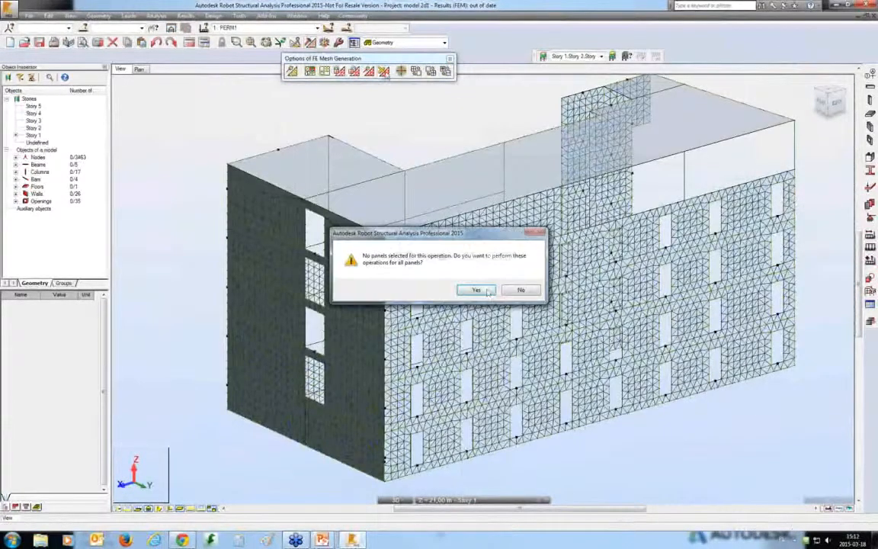
pyautogui.click(475, 289)
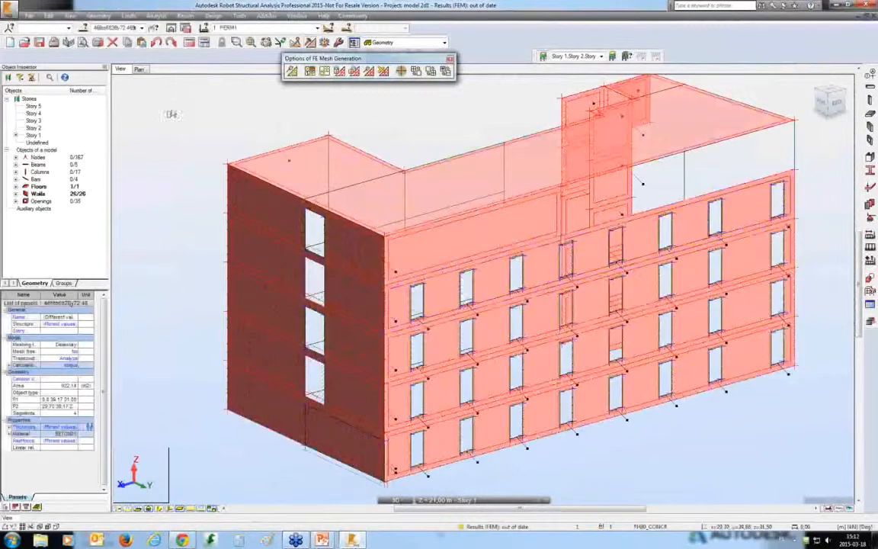
pyautogui.click(171, 113)
pyautogui.moveTo(188, 131); pyautogui.dragTo(194, 115, button='middle')
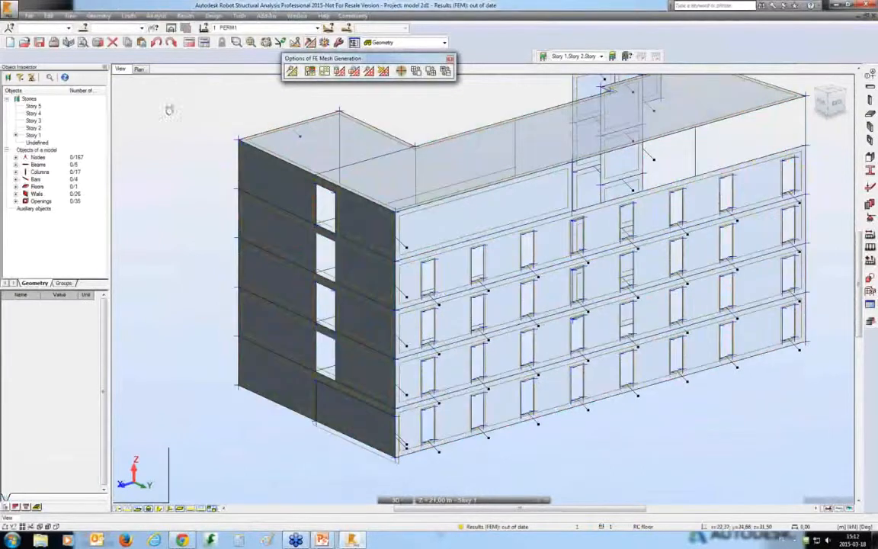
# Step: Apply a detailed correction of the whole structure to the end facade's plane through 29.70; 24.66; 18.00, 29.70; 39.17; 18.00 and 29.70; 39.17; 33.00
pyautogui.click(49, 15)
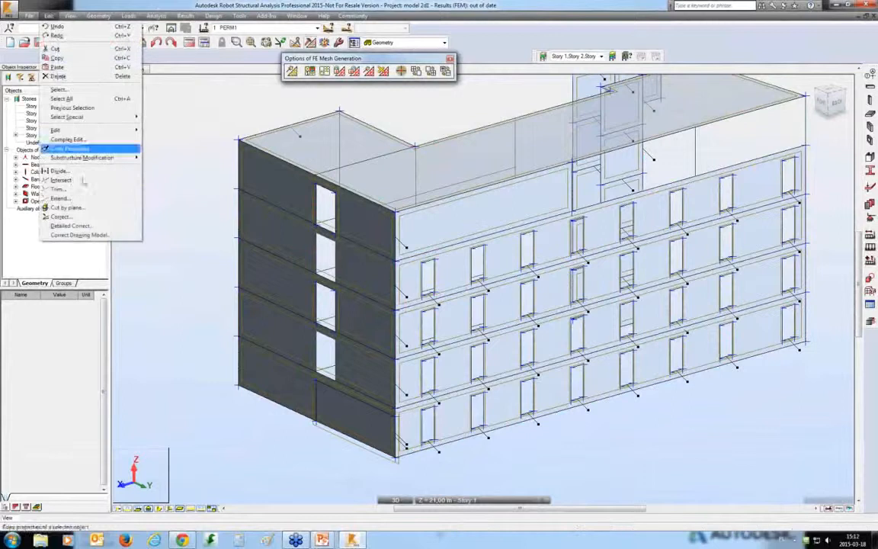
pyautogui.click(76, 226)
pyautogui.click(693, 119)
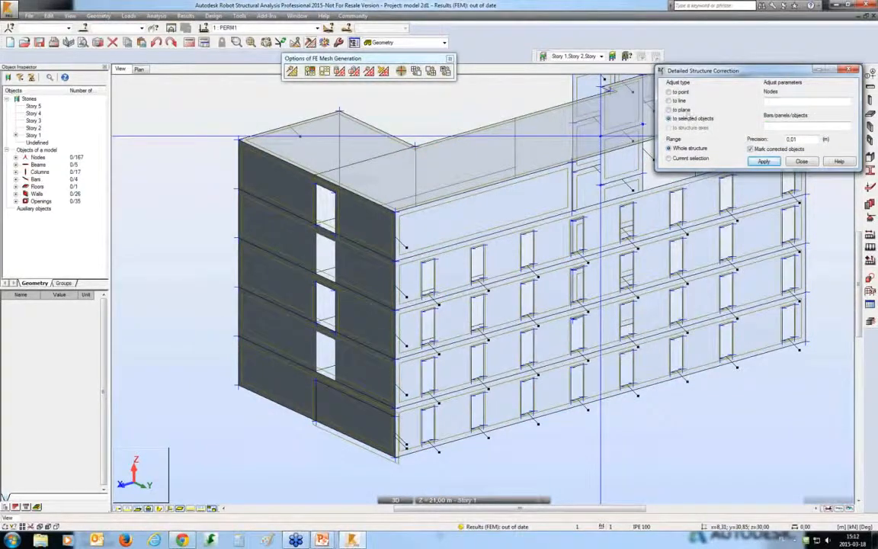
pyautogui.click(675, 110)
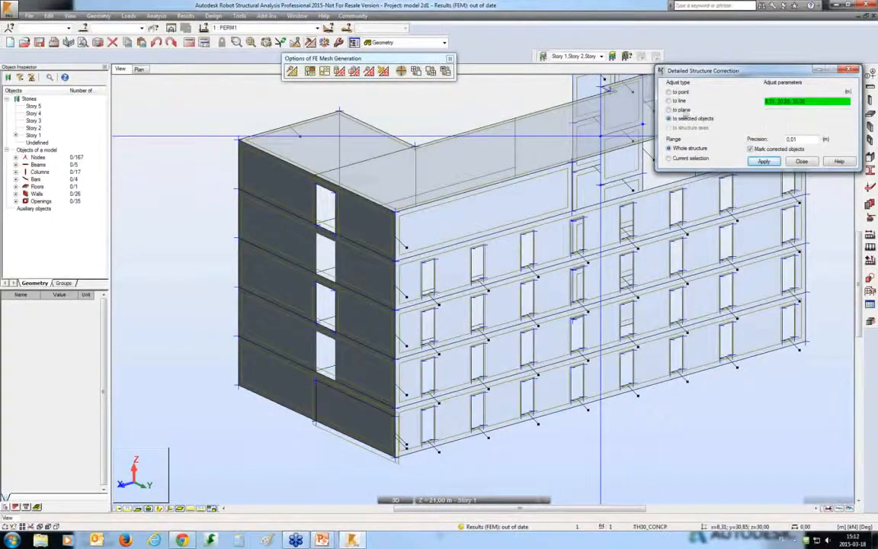
pyautogui.click(233, 391)
pyautogui.click(402, 459)
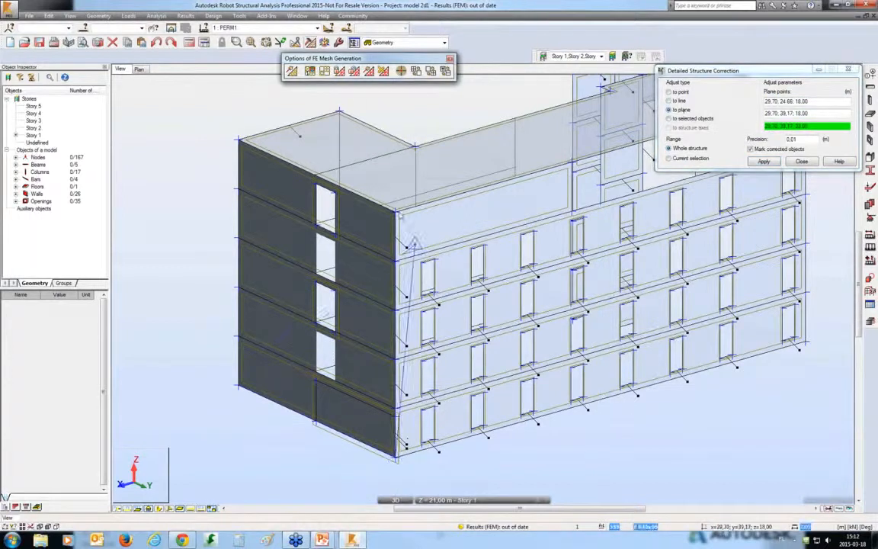
pyautogui.click(397, 215)
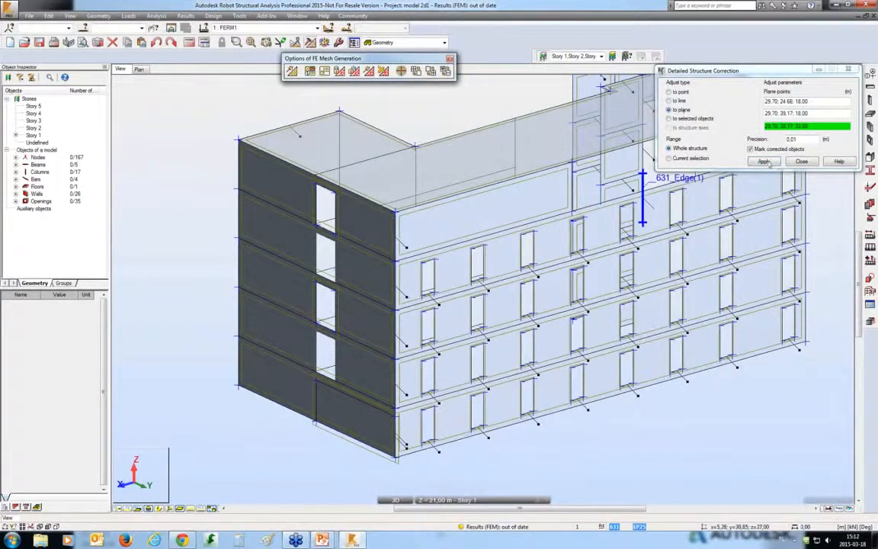
pyautogui.click(764, 160)
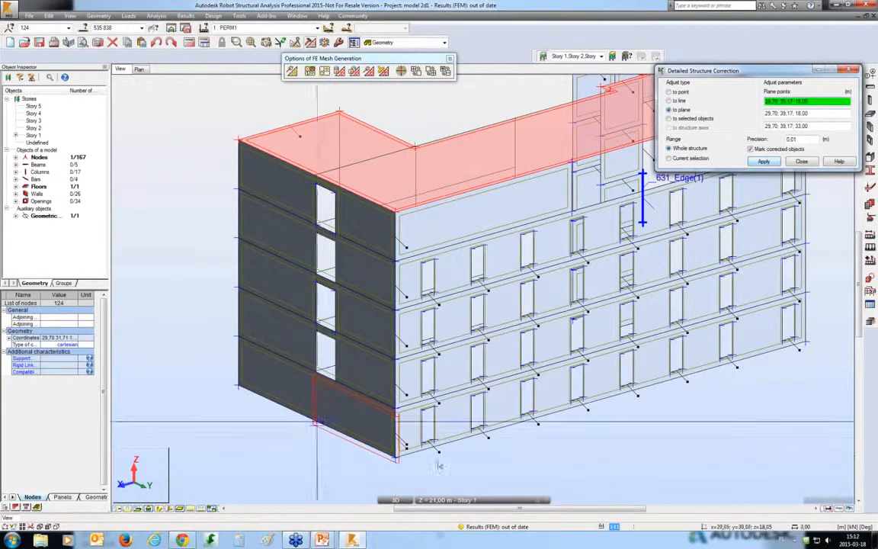
pyautogui.click(792, 161)
pyautogui.click(178, 157)
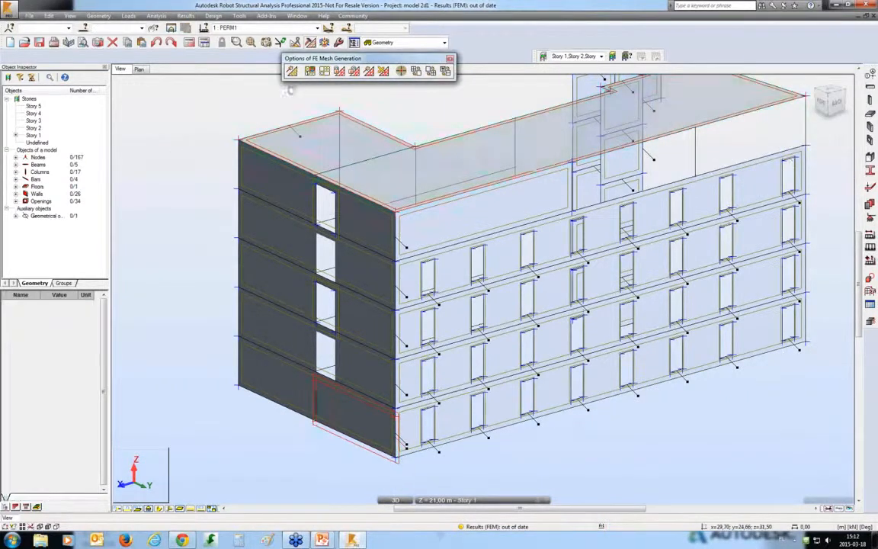
# Step: Generate the FE mesh of the building and inspect the end facade's lower wall around the front corner
pyautogui.click(292, 72)
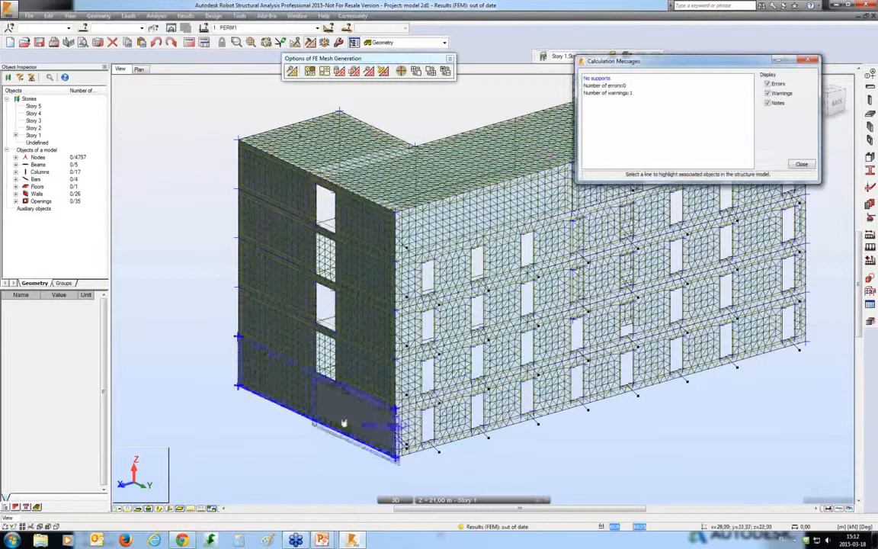
pyautogui.moveTo(349, 420); pyautogui.dragTo(286, 481, button='middle')
pyautogui.scroll(-2, 308, 449)
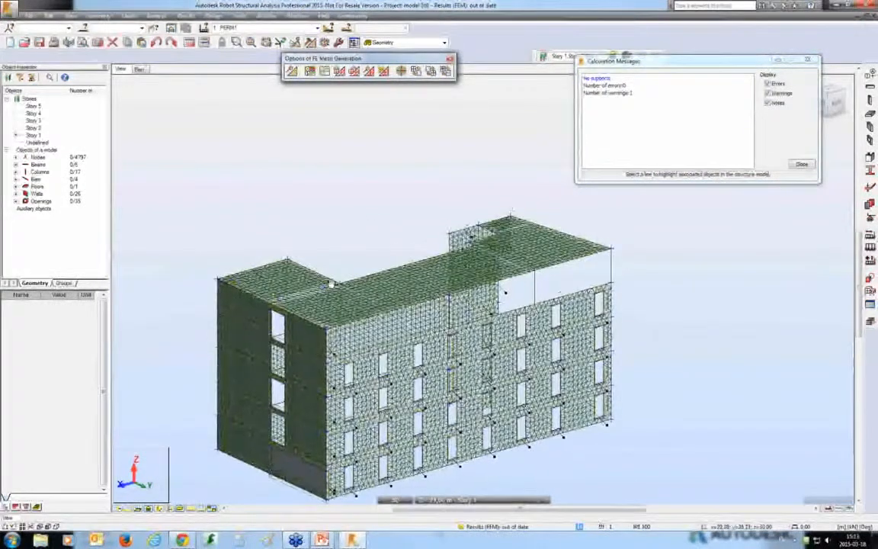
pyautogui.moveTo(298, 483); pyautogui.dragTo(364, 391, button='middle')
pyautogui.scroll(5, 373, 367)
pyautogui.scroll(-4, 395, 318)
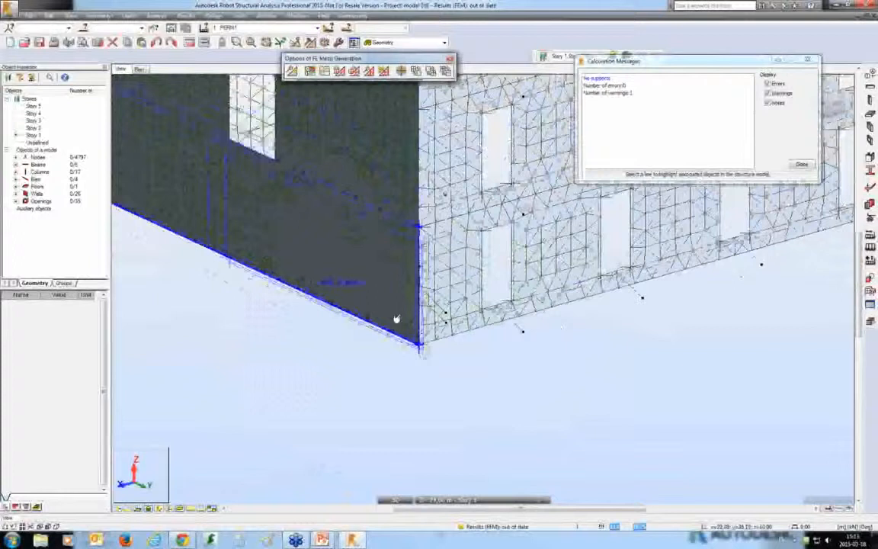
pyautogui.scroll(-3, 396, 360)
pyautogui.moveTo(378, 405); pyautogui.dragTo(292, 443, button='middle')
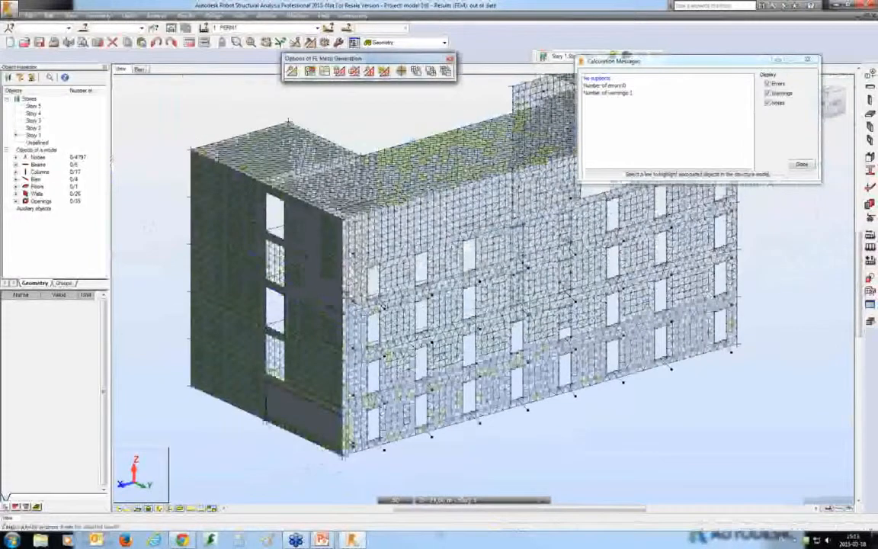
# Step: Delete the mesh of all panels again, close the calculation messages and clear the selection
pyautogui.click(293, 72)
pyautogui.click(476, 290)
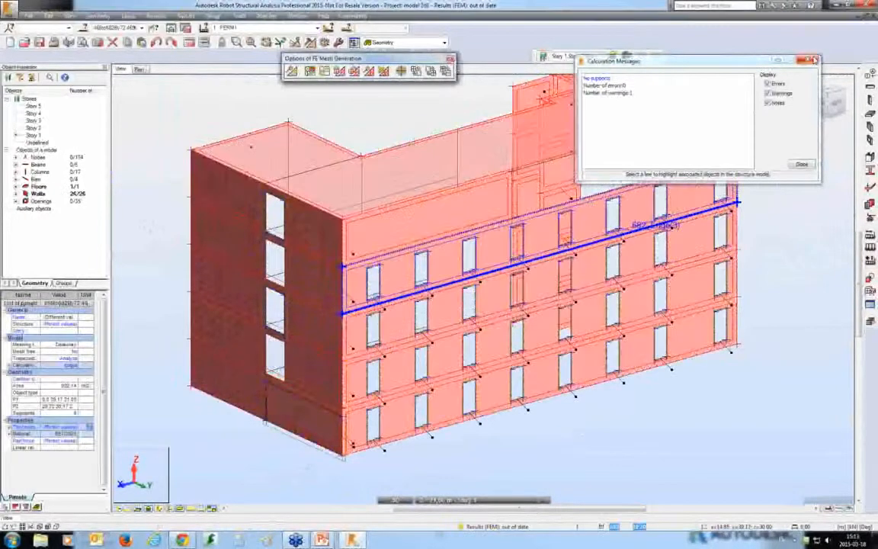
pyautogui.click(808, 59)
pyautogui.click(596, 427)
# Step: Apply a 0.02 m precision detailed correction of the whole structure to the plane through 29.70; 24.66; 18.00, 29.70; 39.17; 18.00 and 29.70; 39.17; 33.00
pyautogui.moveTo(596, 428); pyautogui.dragTo(657, 343, button='middle')
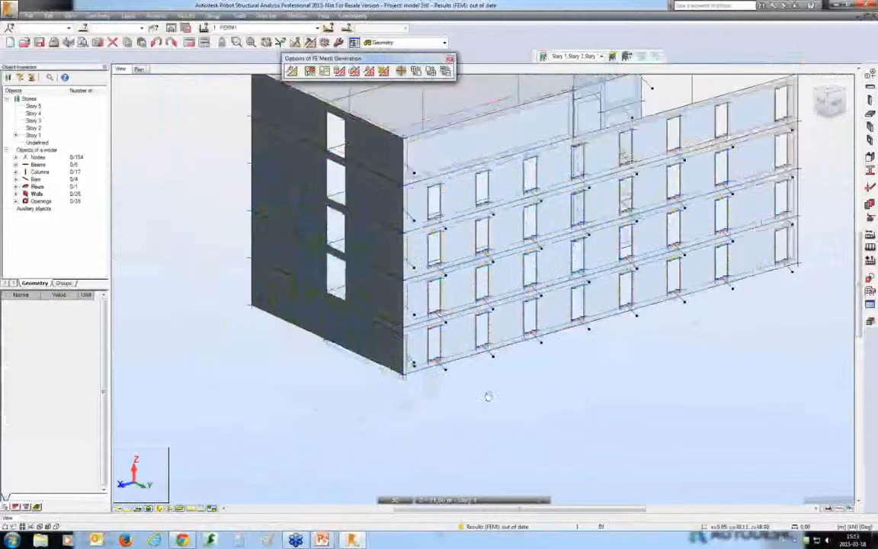
pyautogui.scroll(6, 407, 374)
pyautogui.scroll(5, 410, 393)
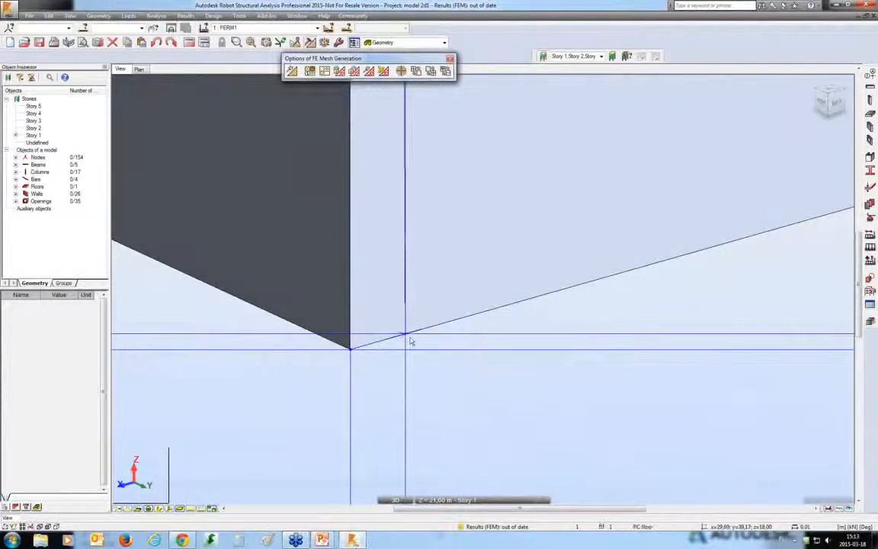
pyautogui.scroll(-6, 403, 349)
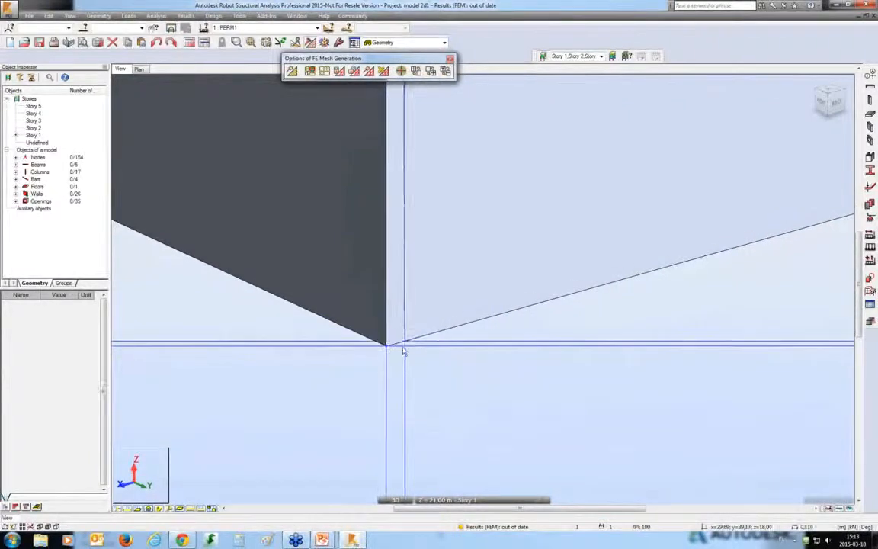
pyautogui.click(237, 42)
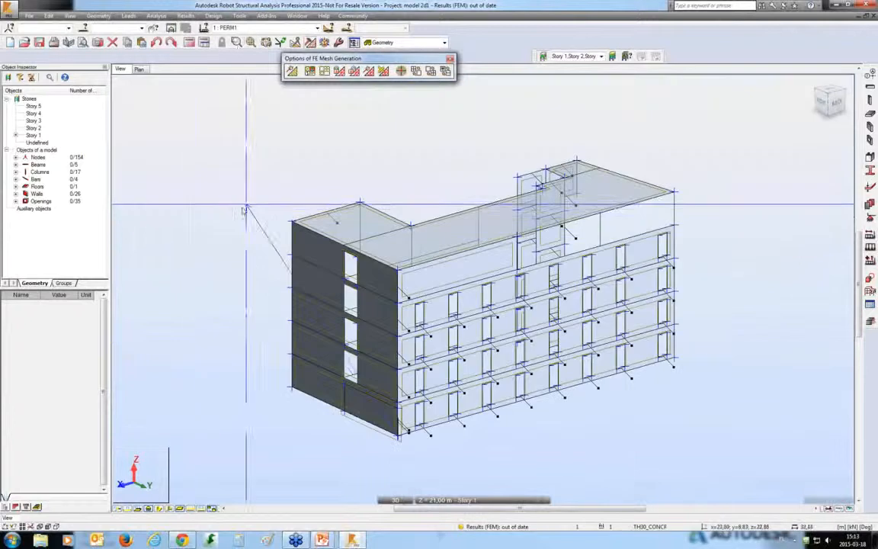
pyautogui.click(48, 16)
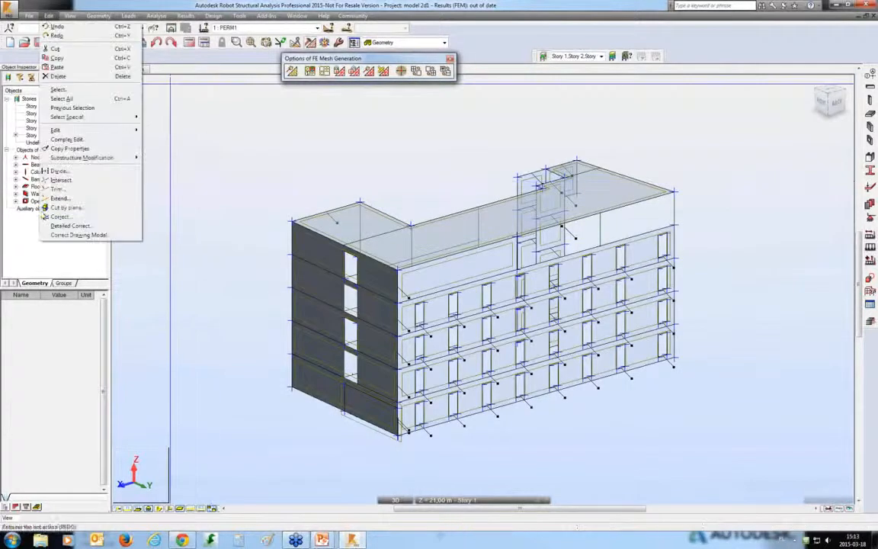
pyautogui.click(69, 226)
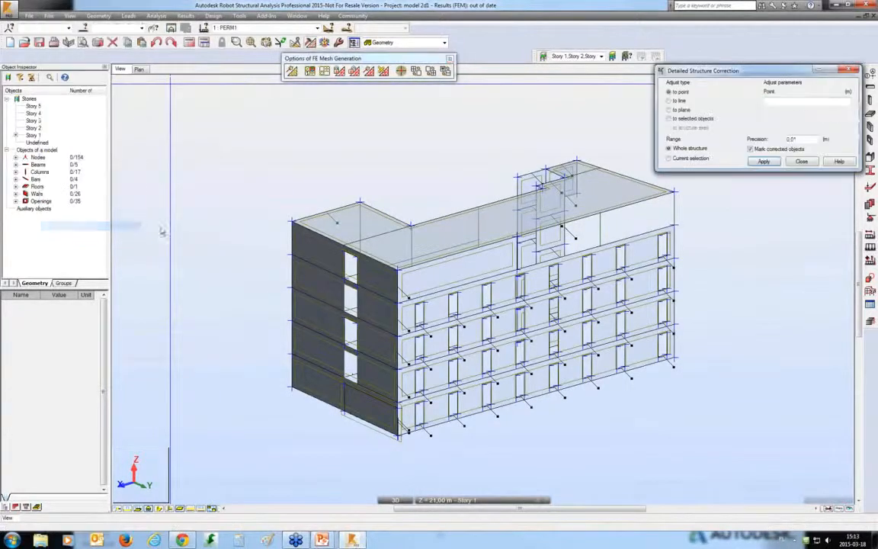
pyautogui.click(671, 119)
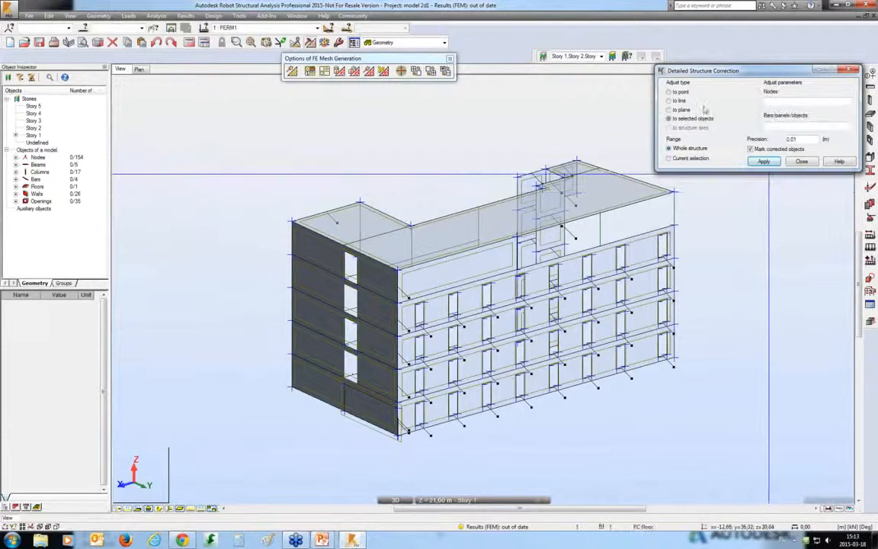
pyautogui.click(682, 111)
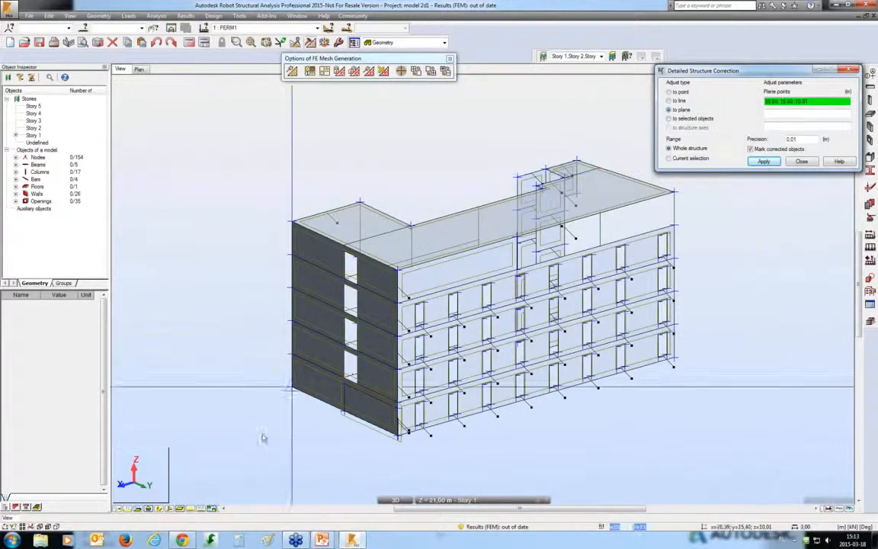
pyautogui.click(291, 389)
pyautogui.click(397, 433)
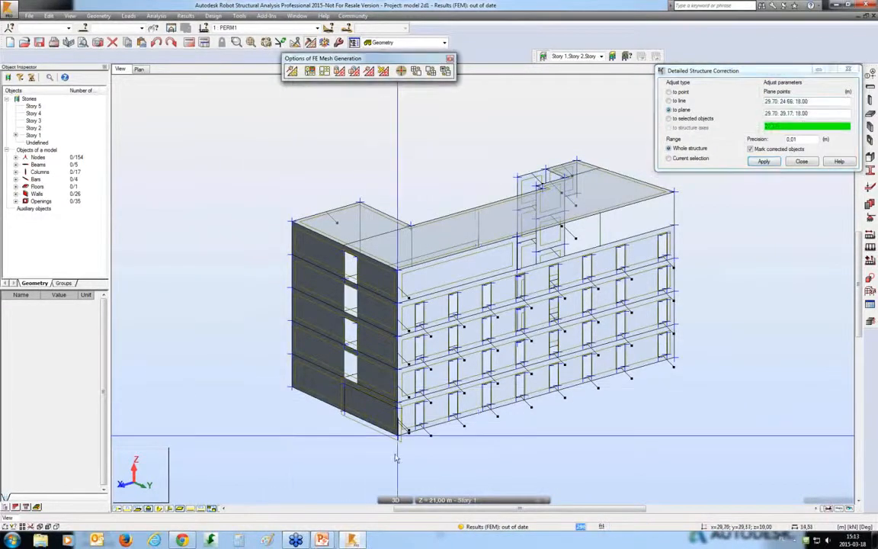
pyautogui.click(397, 268)
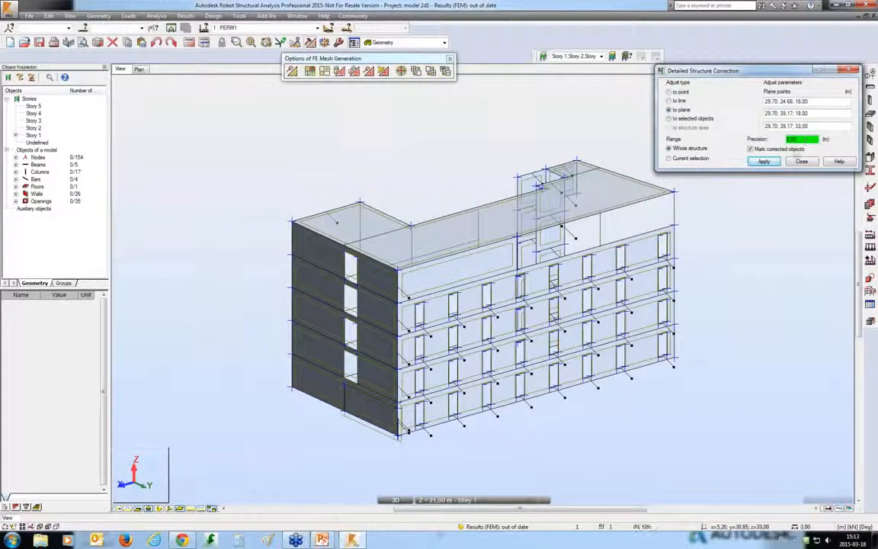
pyautogui.click(764, 162)
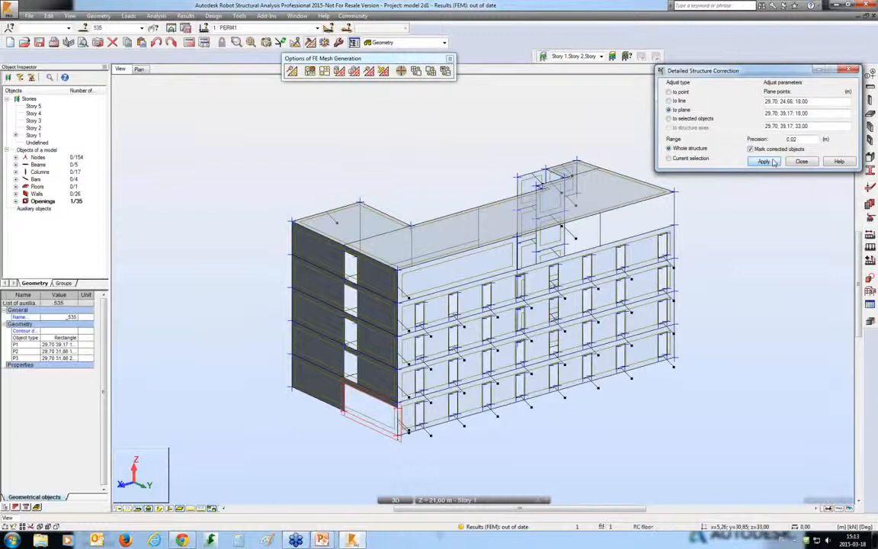
# Step: Close the detailed structure correction and generate the FE mesh of the building
pyautogui.moveTo(374, 385); pyautogui.dragTo(378, 295, button='middle')
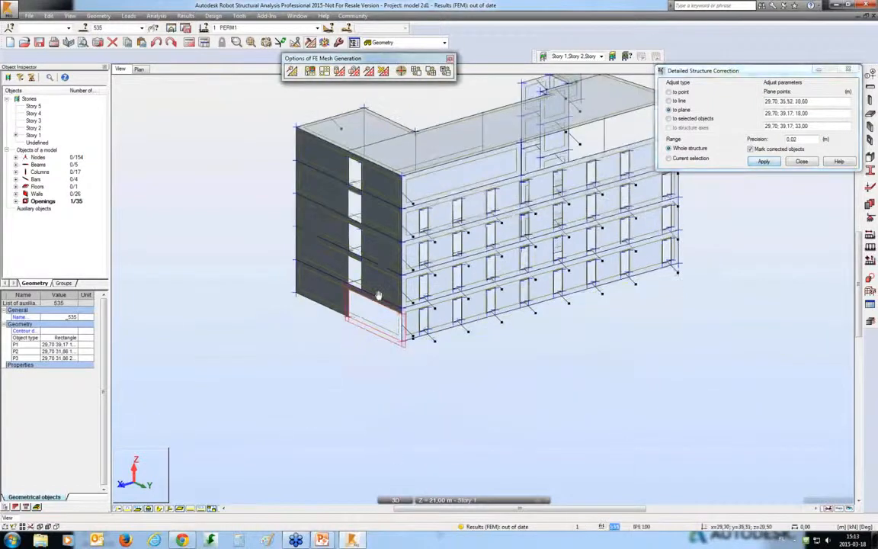
pyautogui.scroll(2, 366, 330)
pyautogui.scroll(2, 358, 341)
pyautogui.scroll(-5, 399, 345)
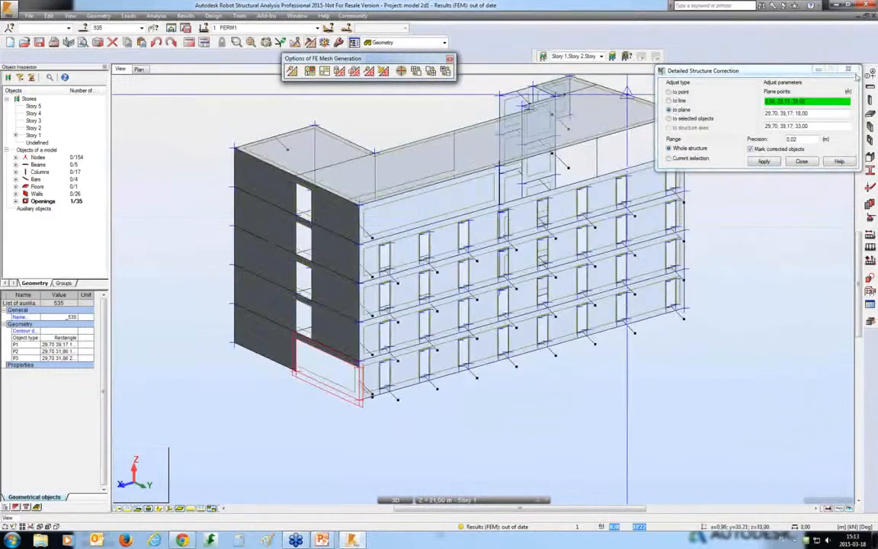
pyautogui.click(849, 70)
pyautogui.click(223, 88)
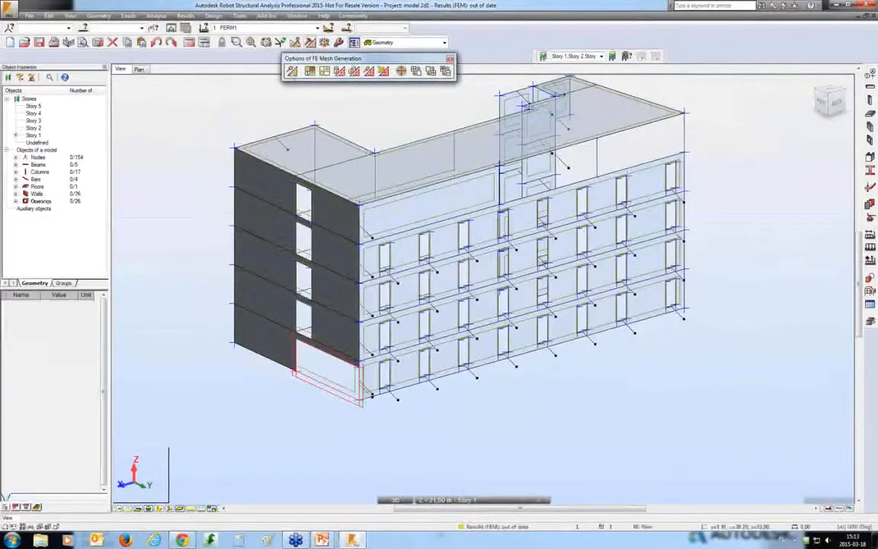
pyautogui.click(292, 71)
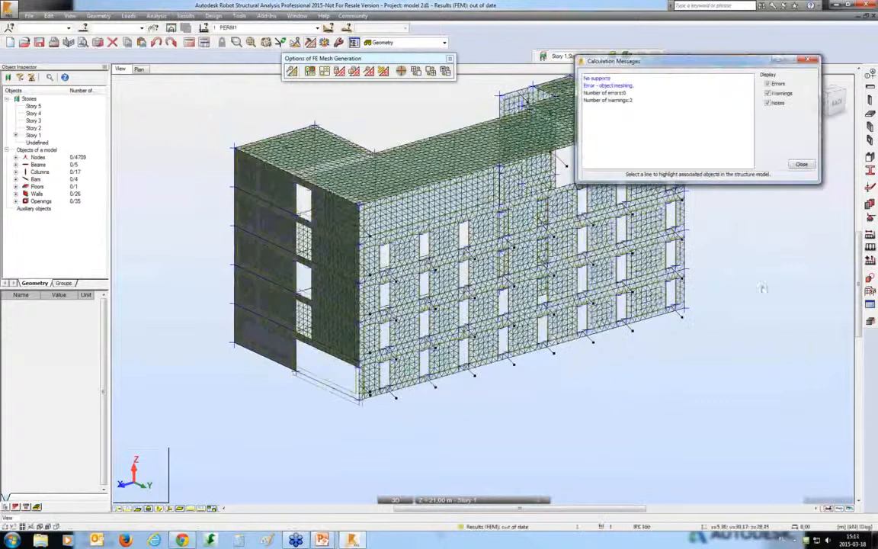
pyautogui.moveTo(741, 295); pyautogui.dragTo(486, 351, button='middle')
pyautogui.scroll(-5, 486, 350)
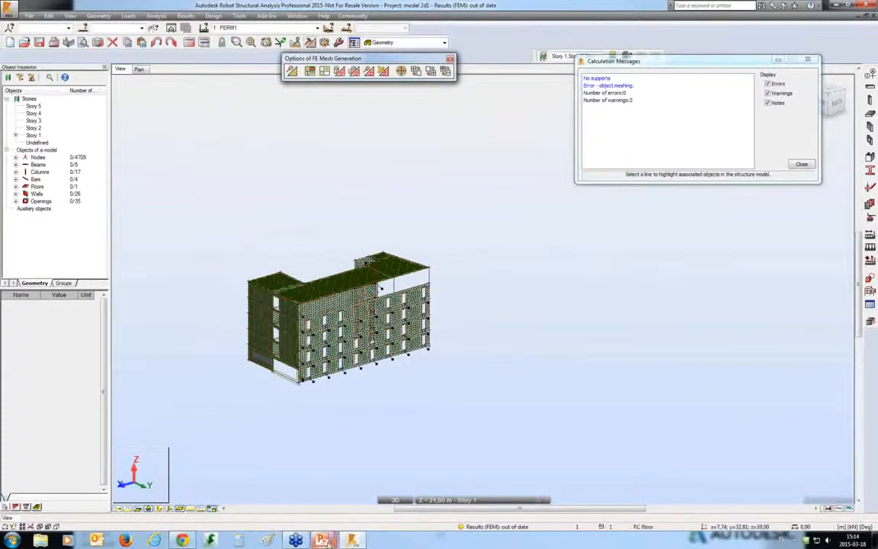
pyautogui.click(836, 5)
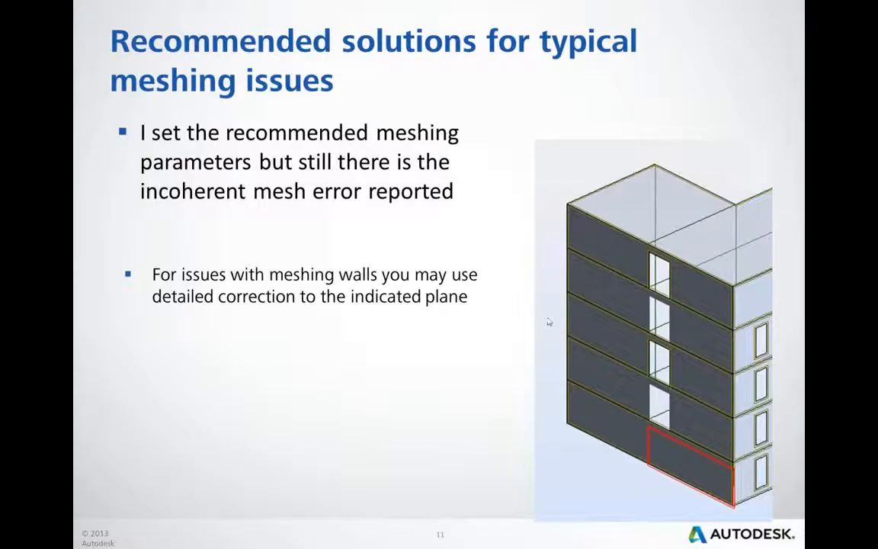
pyautogui.click(586, 350)
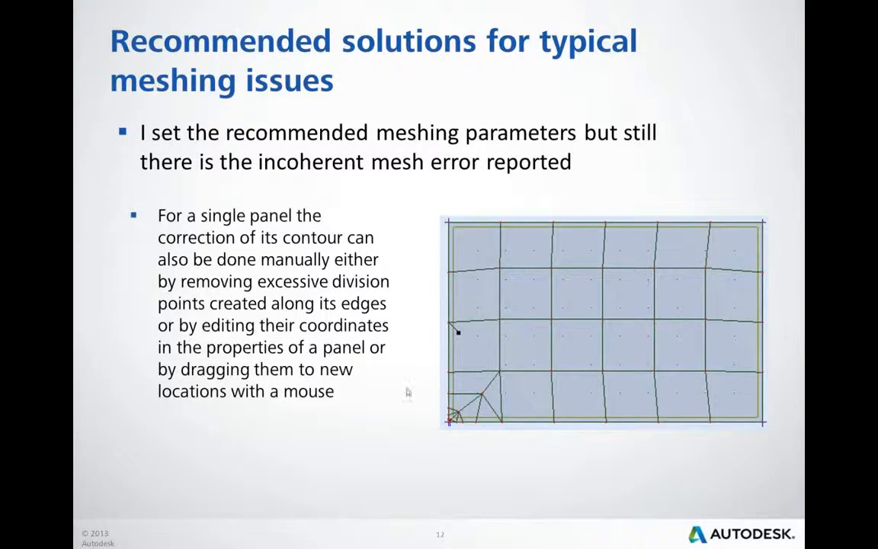
pyautogui.hotkey('alt', 'Tab')
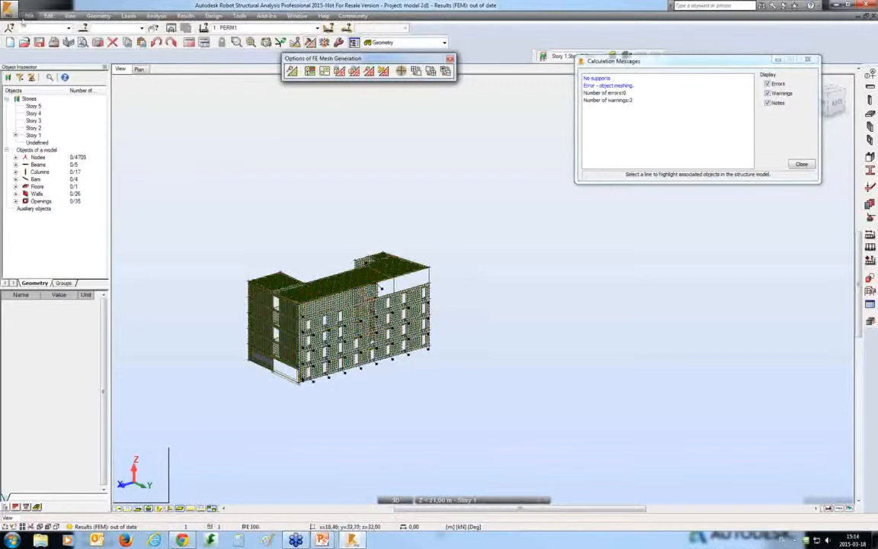
# Step: Open the project file manual contur edition 2.rtd from the webinar 2 folder
pyautogui.hotkey('ctrl', 'o')
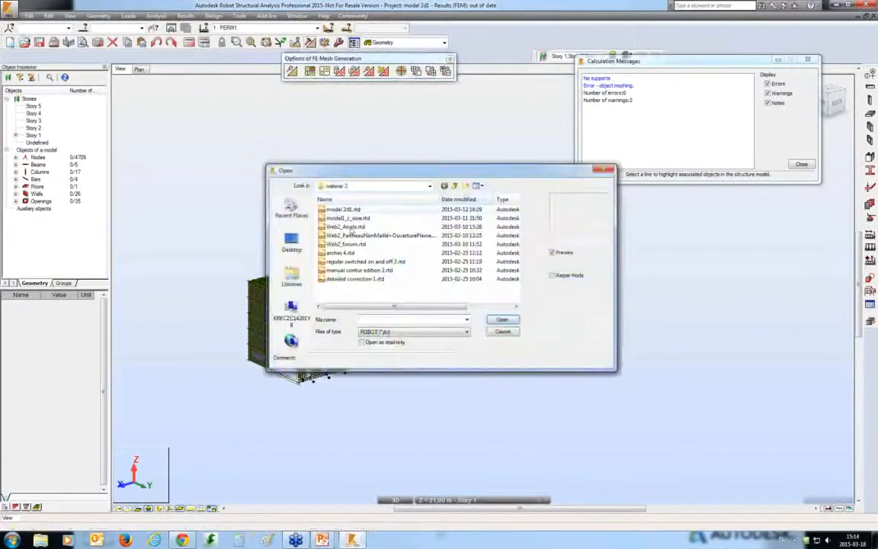
pyautogui.click(391, 272)
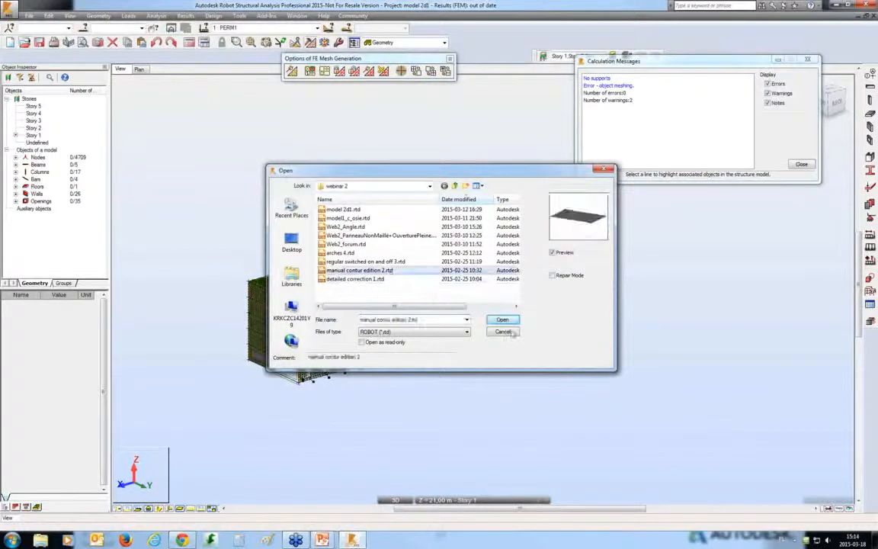
pyautogui.click(503, 322)
pyautogui.click(456, 288)
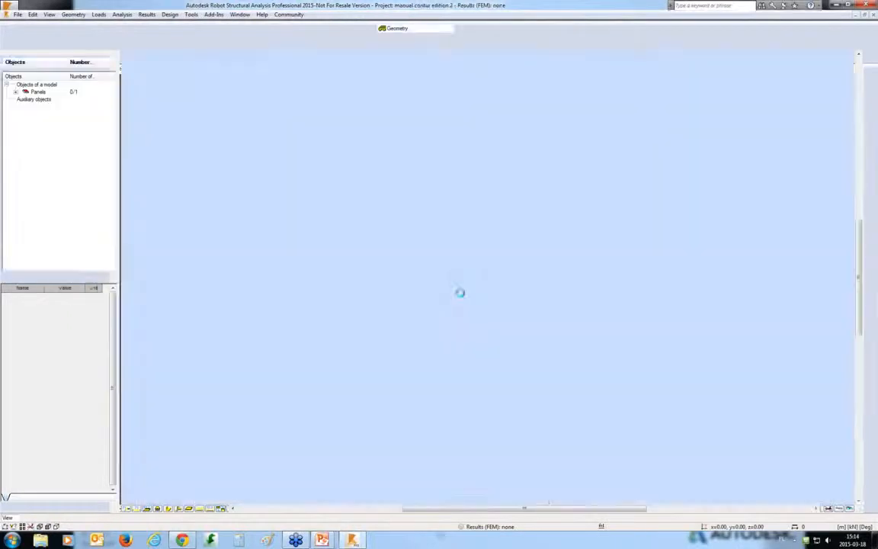
# Step: Generate the FE mesh of the rectangular panel and inspect the dense elements at its lower-left corner
pyautogui.scroll(1, 310, 381)
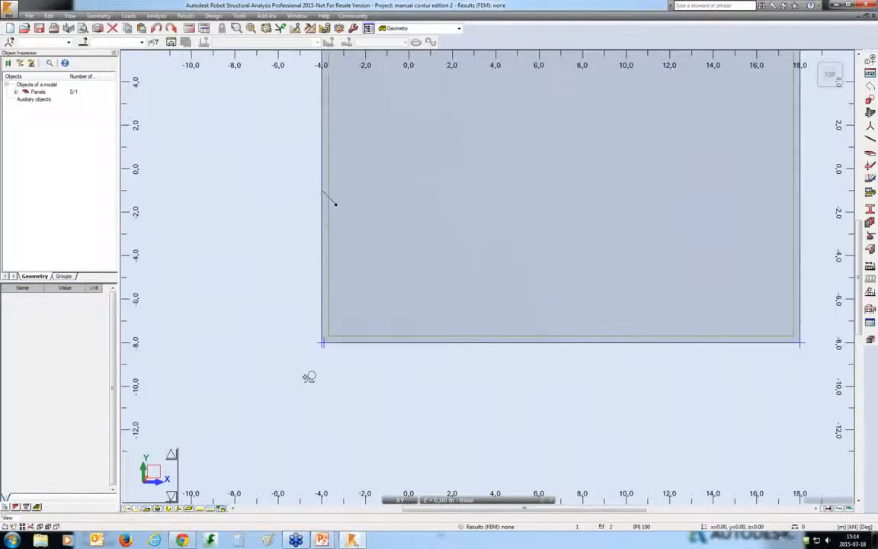
pyautogui.scroll(2, 308, 377)
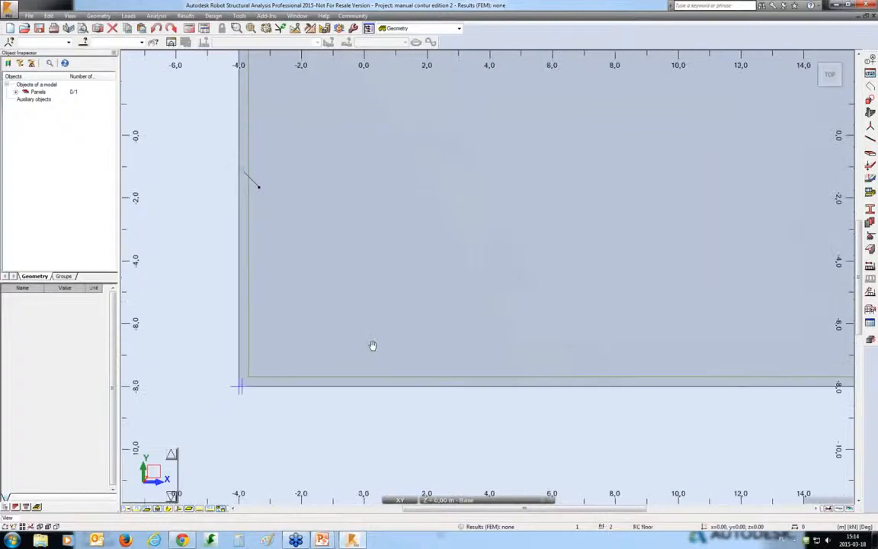
pyautogui.moveTo(373, 345); pyautogui.dragTo(288, 430, button='middle')
pyautogui.scroll(-2, 287, 430)
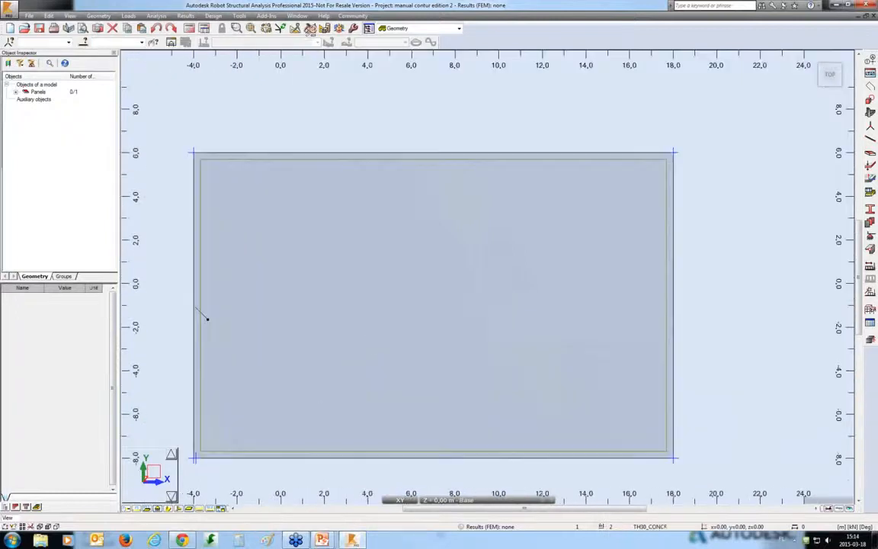
pyautogui.click(310, 30)
pyautogui.click(292, 72)
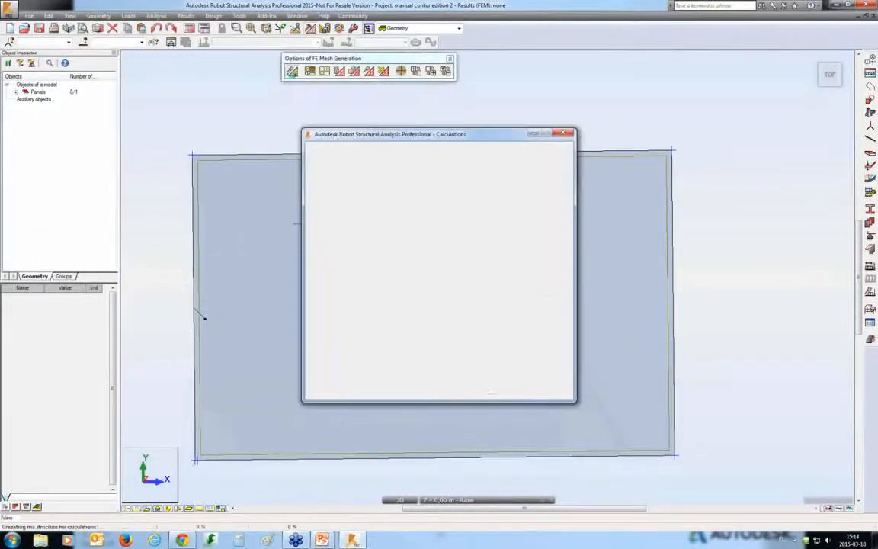
pyautogui.moveTo(202, 317); pyautogui.dragTo(268, 221, button='middle')
pyautogui.scroll(1, 268, 221)
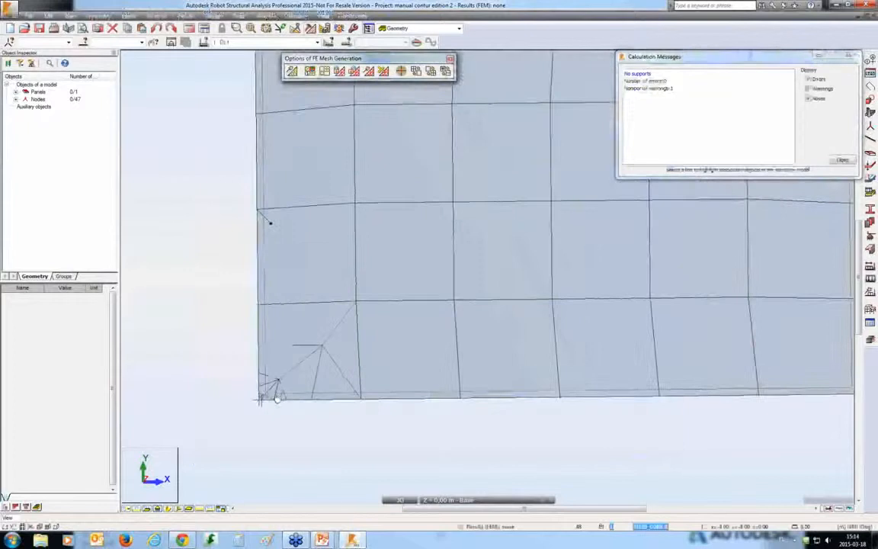
pyautogui.scroll(1, 277, 397)
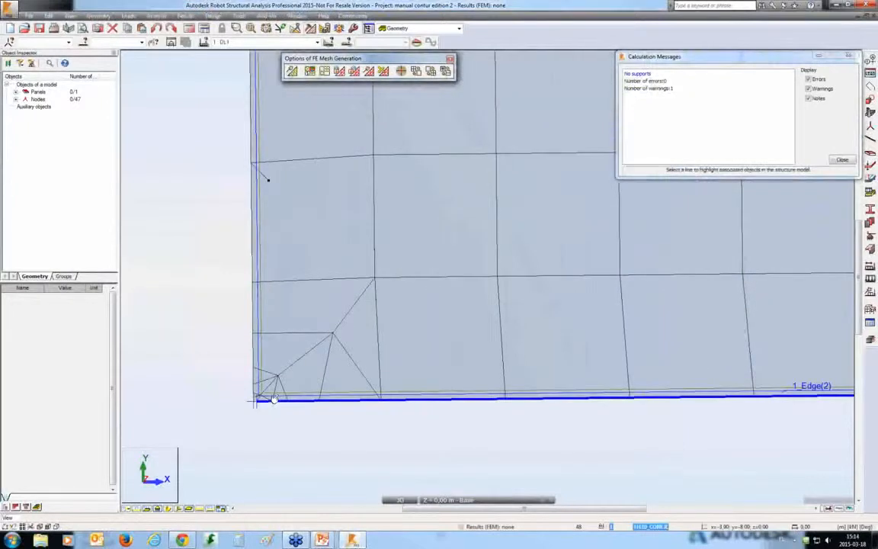
pyautogui.scroll(9, 272, 400)
# Step: Delete the panel's FE mesh and clear the selection
pyautogui.click(272, 404)
pyautogui.click(384, 72)
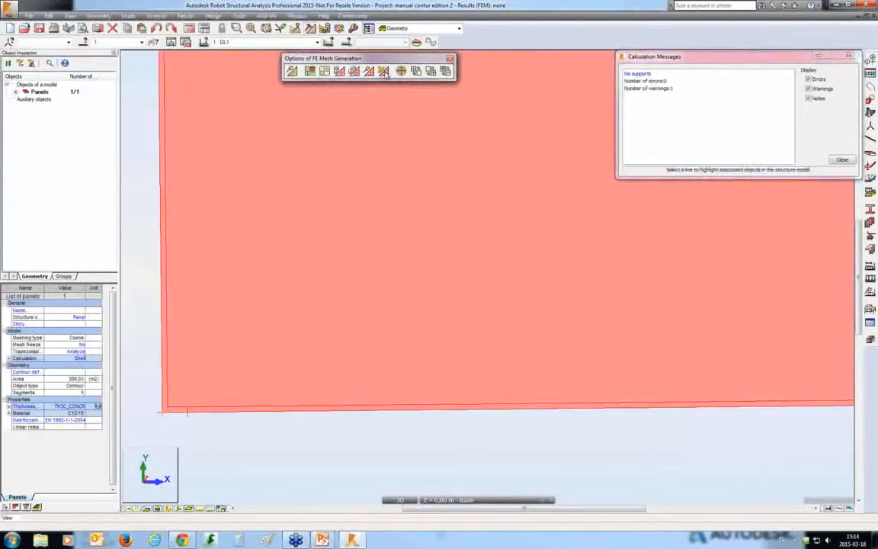
pyautogui.scroll(-5, 298, 354)
pyautogui.click(297, 400)
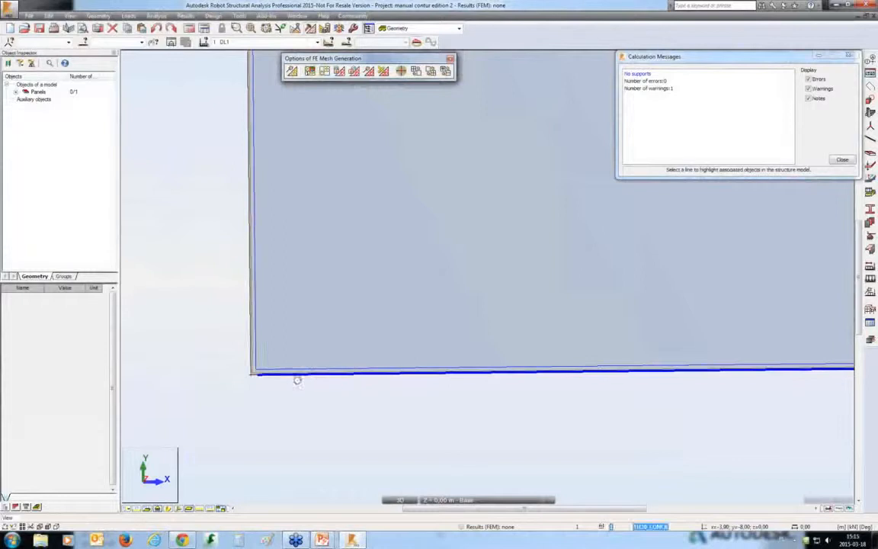
# Step: Delete the second point (-3.90; -8.00; 0.00) from the coordinate table of the panel's contour
pyautogui.rightClick(298, 385)
pyautogui.click(284, 370)
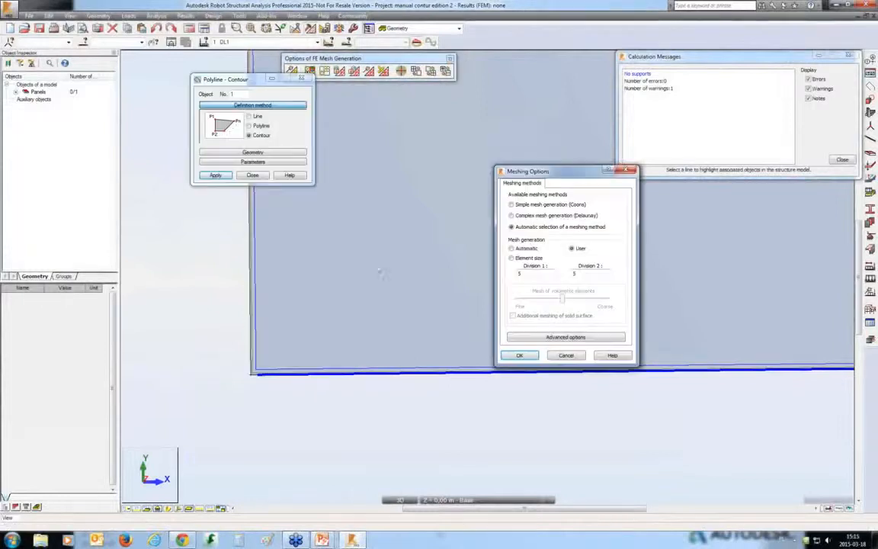
pyautogui.click(624, 171)
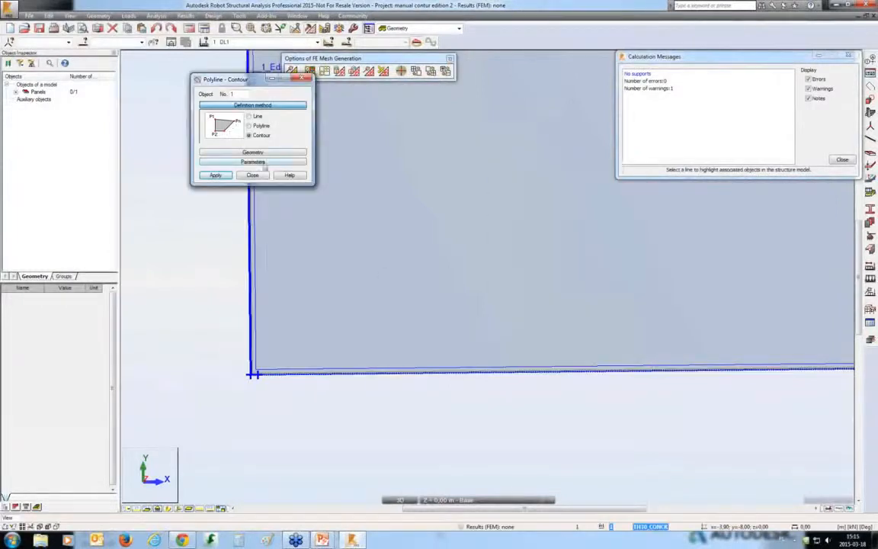
pyautogui.click(263, 152)
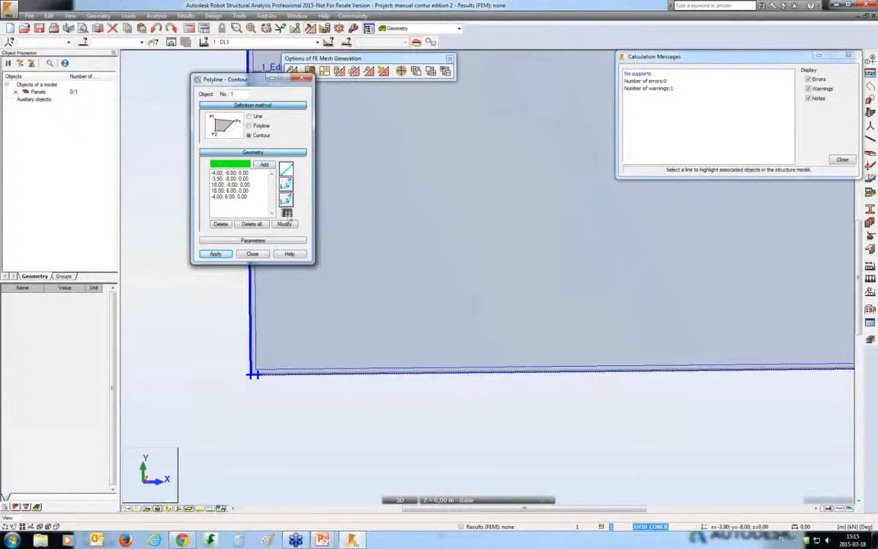
pyautogui.click(259, 195)
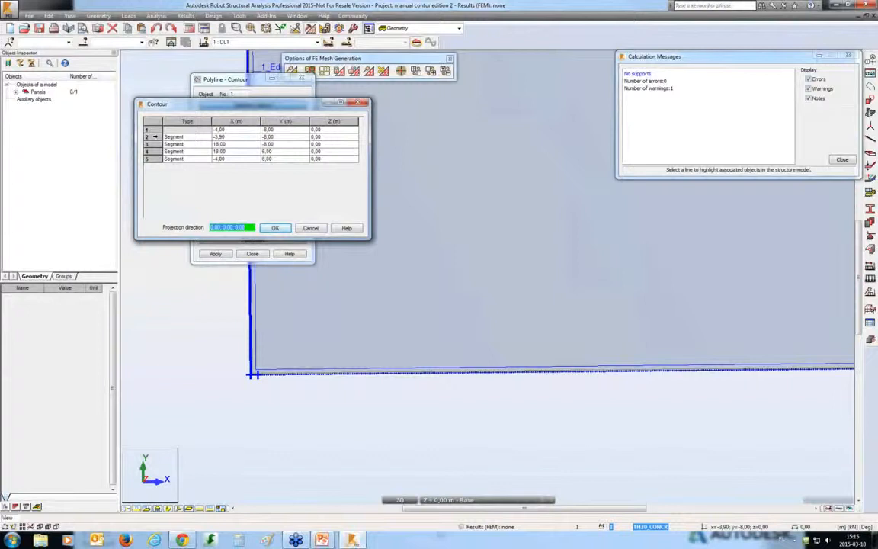
pyautogui.click(153, 137)
pyautogui.rightClick(154, 141)
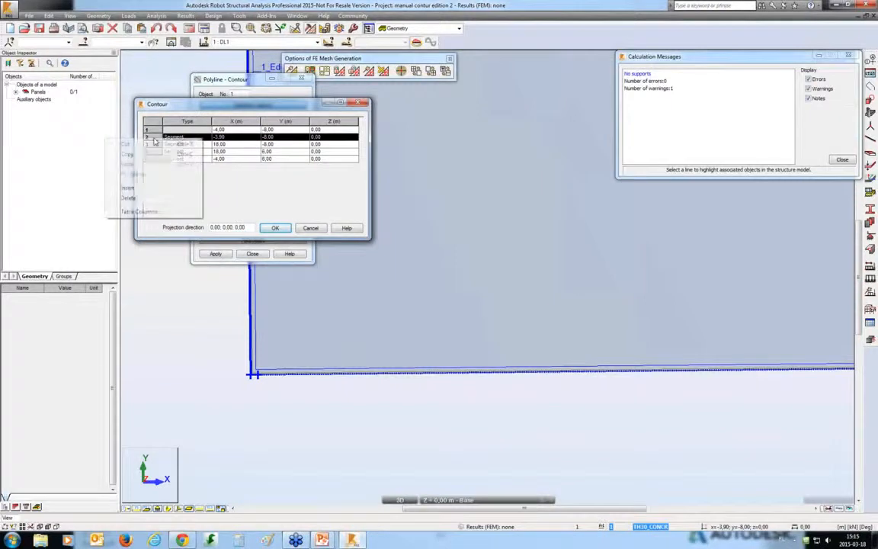
pyautogui.click(149, 199)
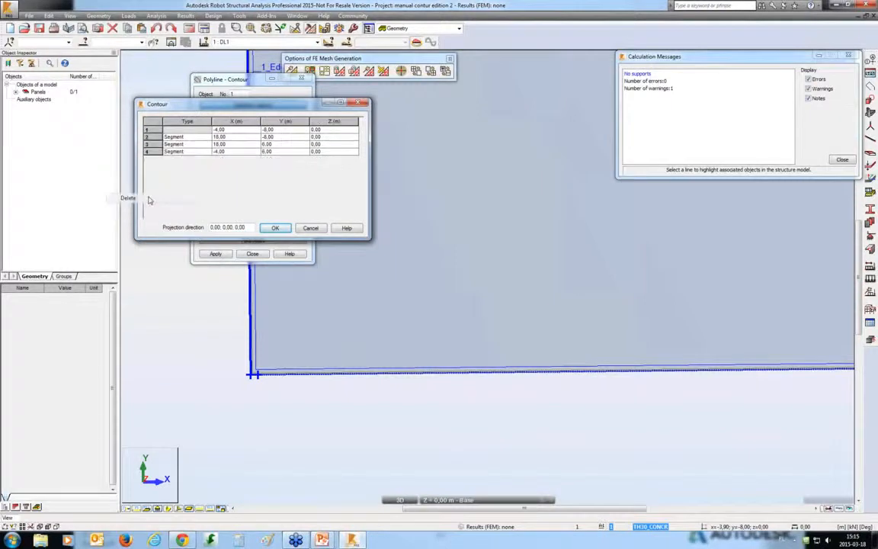
# Step: Apply the modified contour to the existing panel object and generate the panel's FE mesh
pyautogui.click(273, 227)
pyautogui.click(217, 254)
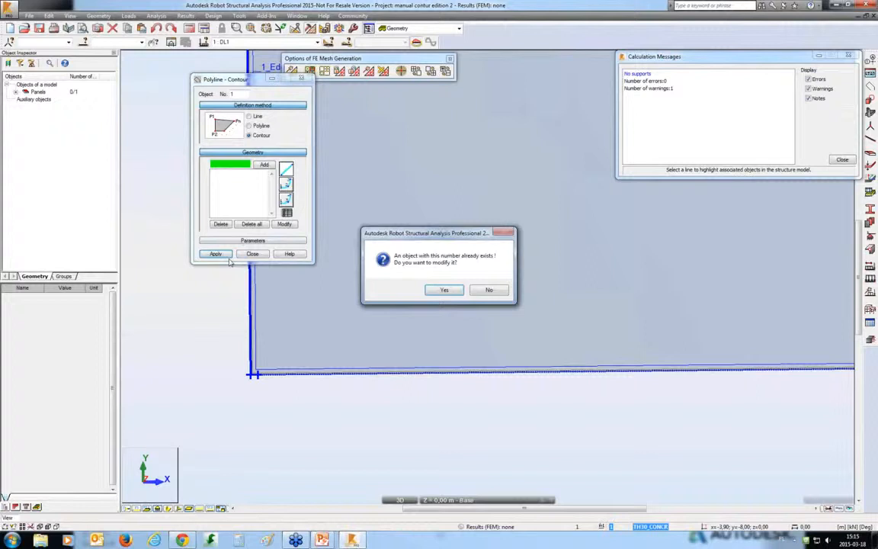
pyautogui.click(444, 291)
pyautogui.moveTo(442, 297)
pyautogui.mouseDown(button='middle')
pyautogui.moveTo(329, 384)
pyautogui.moveTo(442, 291)
pyautogui.mouseUp(button='middle')
pyautogui.click(301, 79)
pyautogui.click(310, 72)
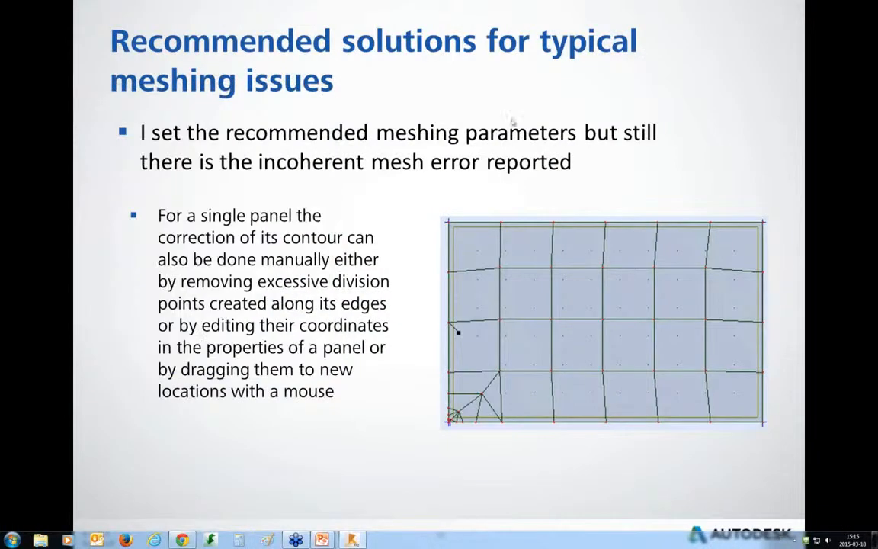
pyautogui.click(586, 112)
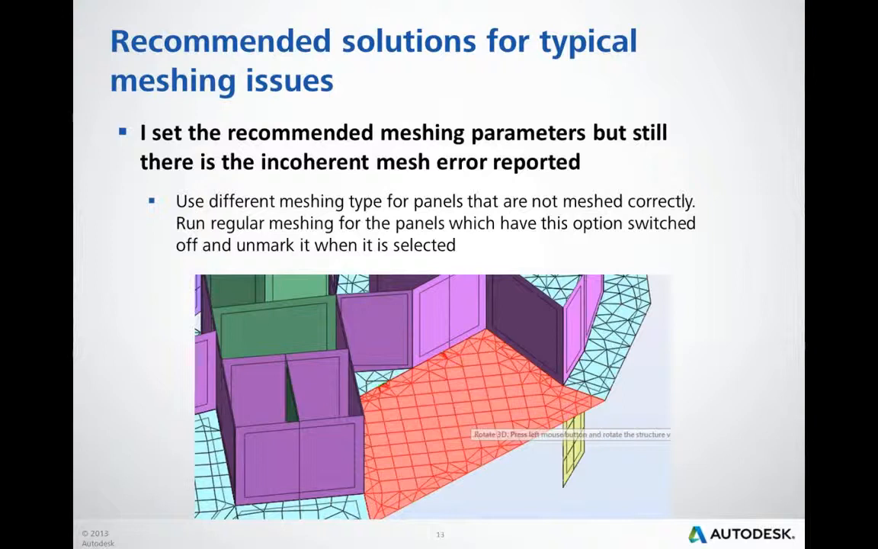
# Step: Switch back to Robot Structural Analysis and open the project file regular switched on and off 3.rtd
pyautogui.hotkey('alt', 'Tab')
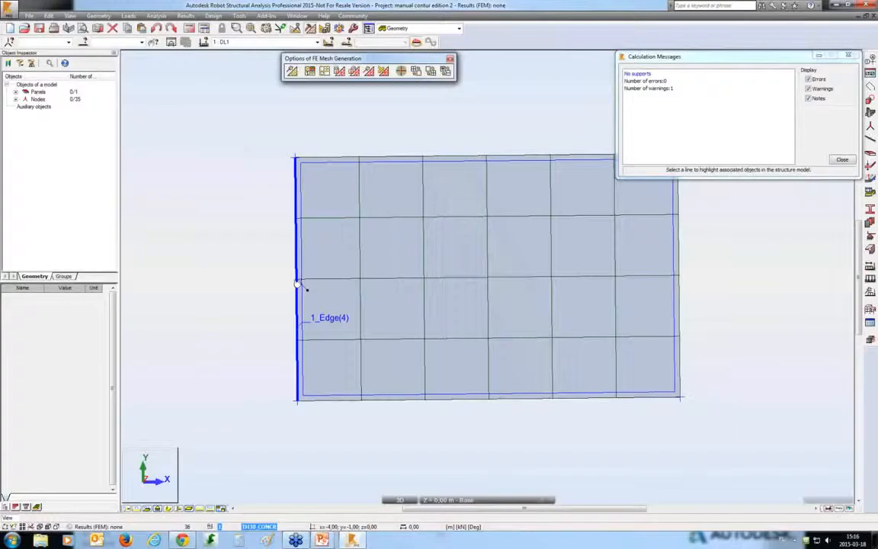
pyautogui.hotkey('ctrl', 'o')
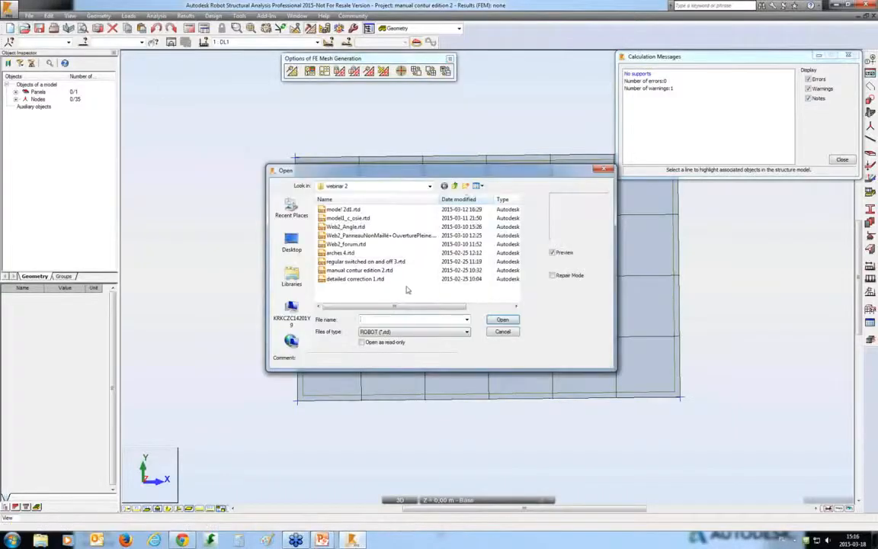
pyautogui.click(392, 260)
pyautogui.click(507, 320)
pyautogui.click(466, 292)
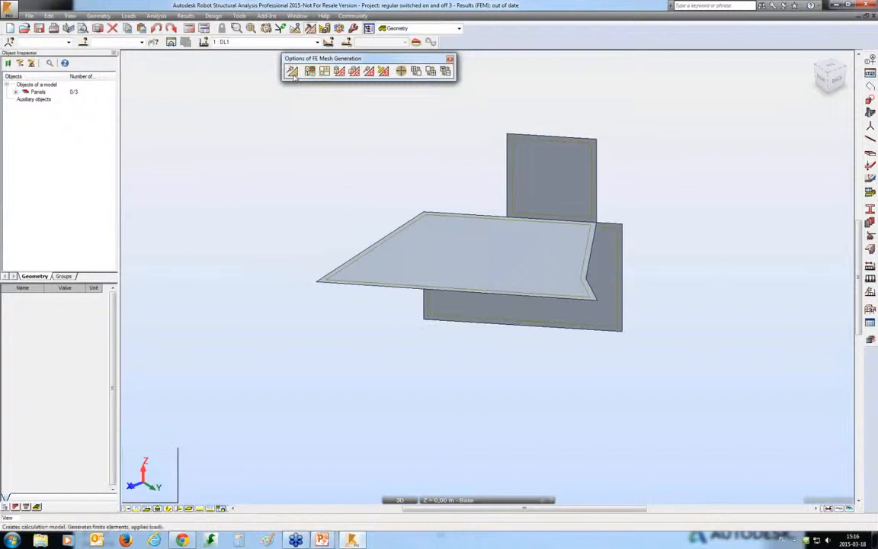
# Step: Generate the FE mesh of the model and highlight the elements affected by the incoherent mesh on edges error
pyautogui.click(292, 71)
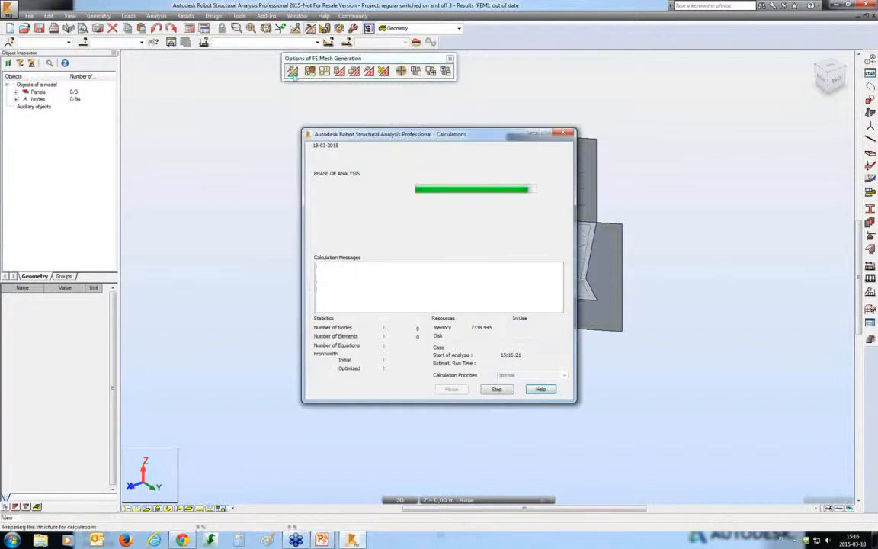
pyautogui.click(522, 296)
pyautogui.click(647, 80)
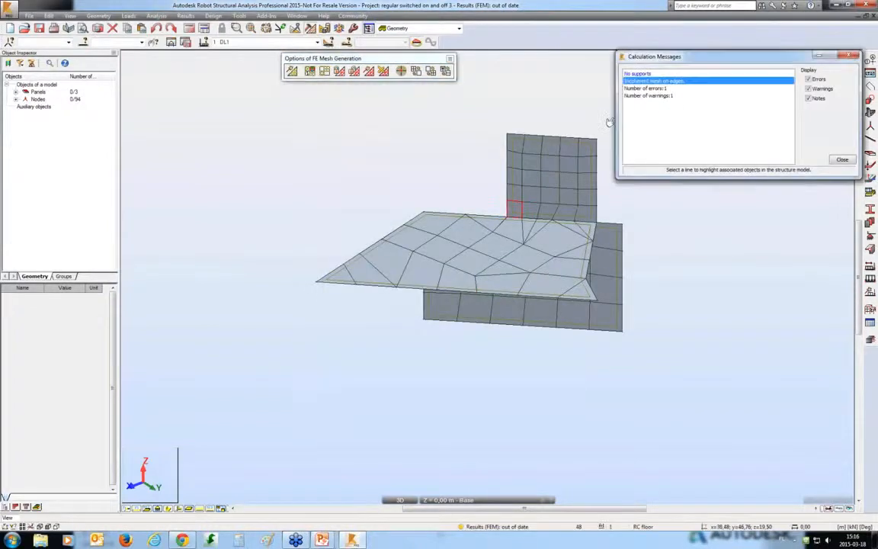
# Step: Turn on node numbers and examine the nodes where the upper wall's lower corner meets the slab edge
pyautogui.scroll(6, 476, 291)
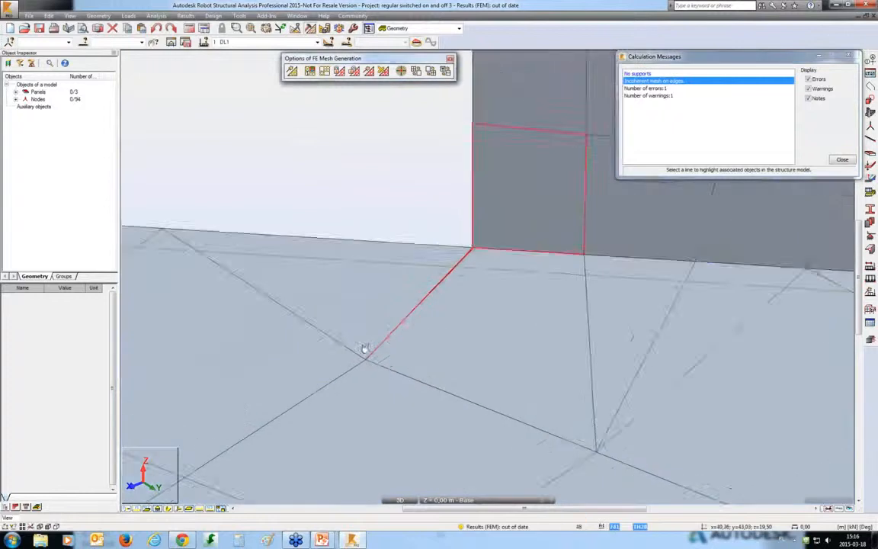
pyautogui.moveTo(526, 279); pyautogui.dragTo(168, 482, button='middle')
pyautogui.scroll(5, 284, 268)
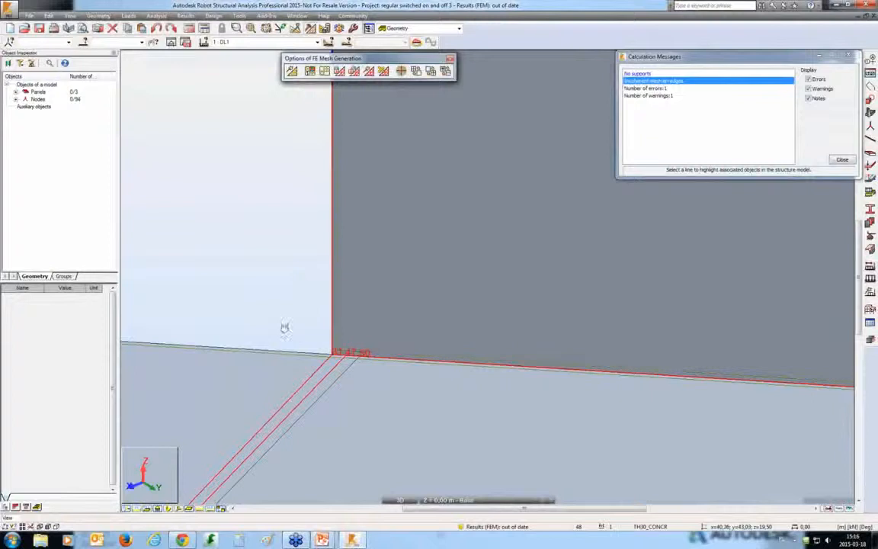
pyautogui.moveTo(284, 257); pyautogui.dragTo(358, 221, button='middle')
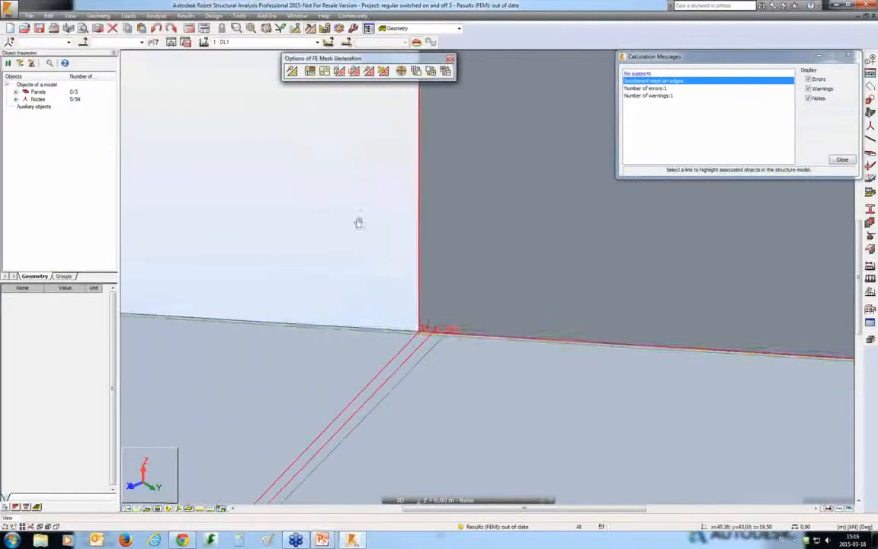
pyautogui.scroll(-8, 423, 364)
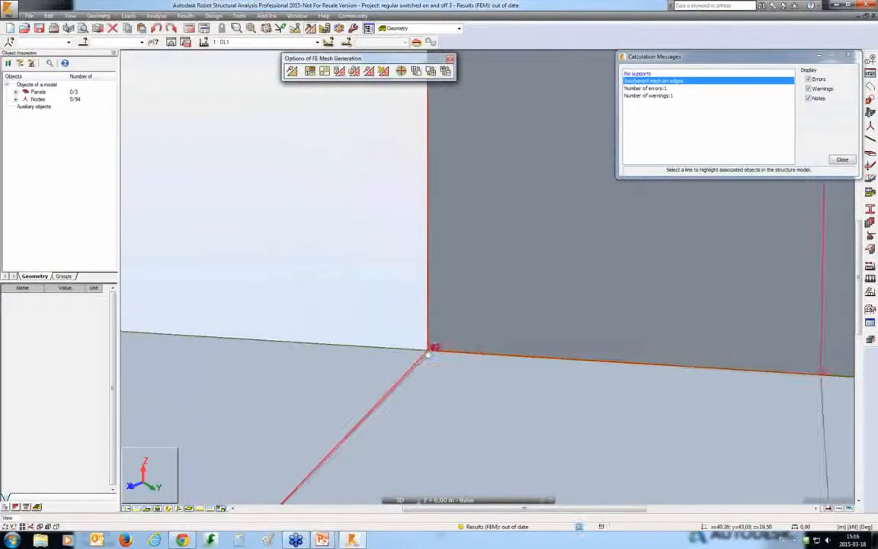
# Step: Enable Regular mesh in the Delaunay method parameters of slab panel 741 and regenerate the calculation model
pyautogui.click(251, 29)
pyautogui.click(308, 252)
pyautogui.rightClick(290, 280)
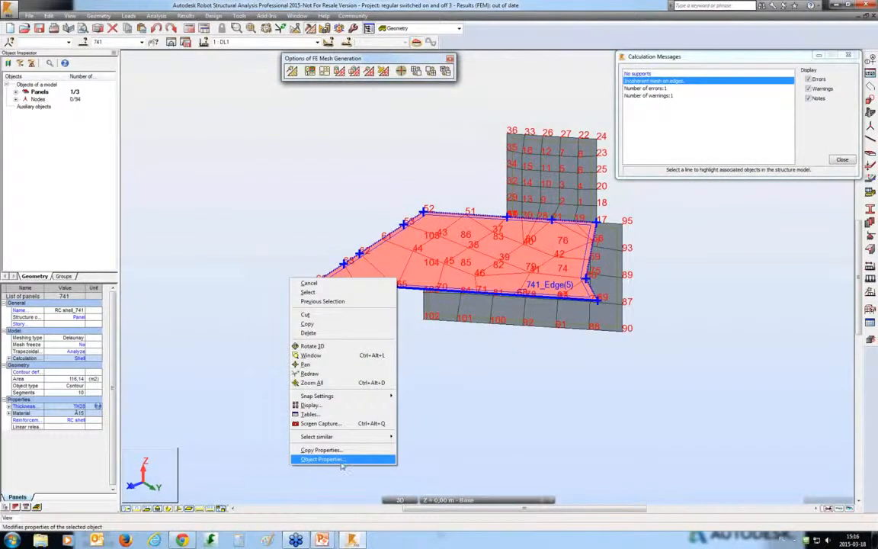
pyautogui.click(291, 70)
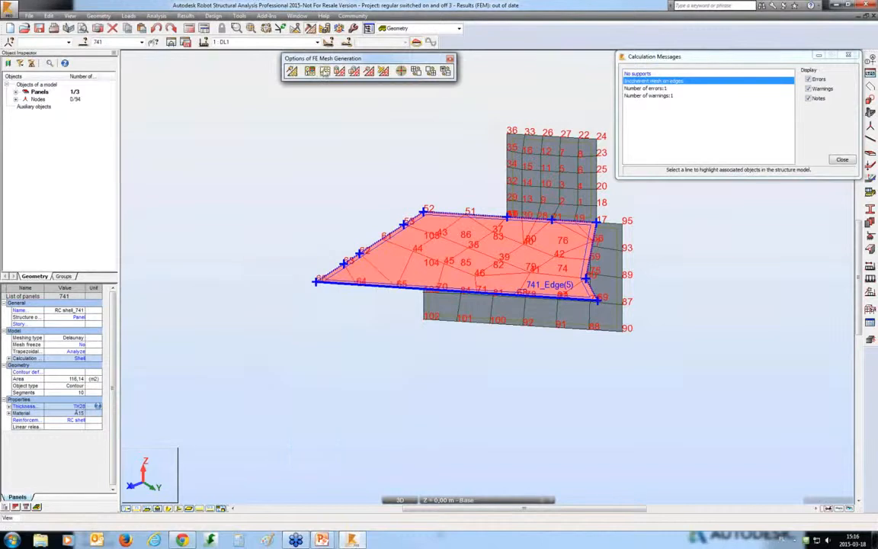
pyautogui.click(567, 184)
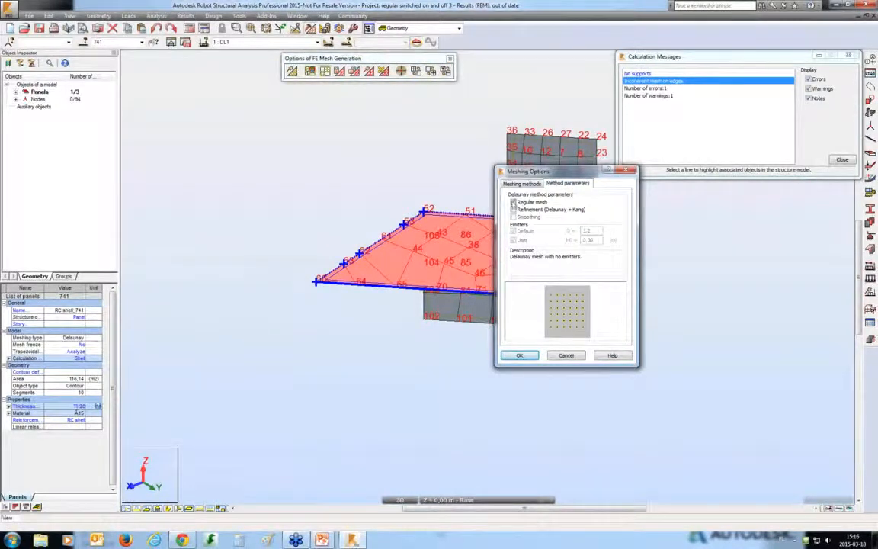
pyautogui.click(518, 355)
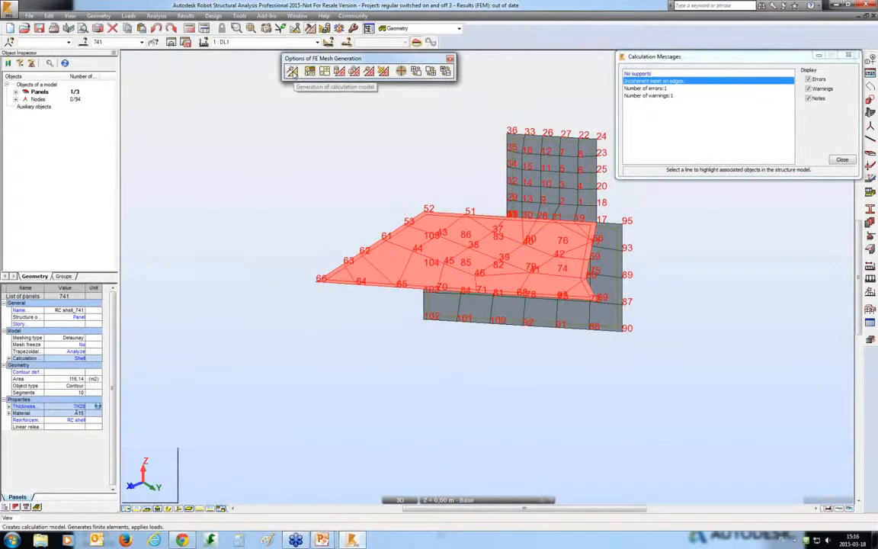
pyautogui.click(291, 71)
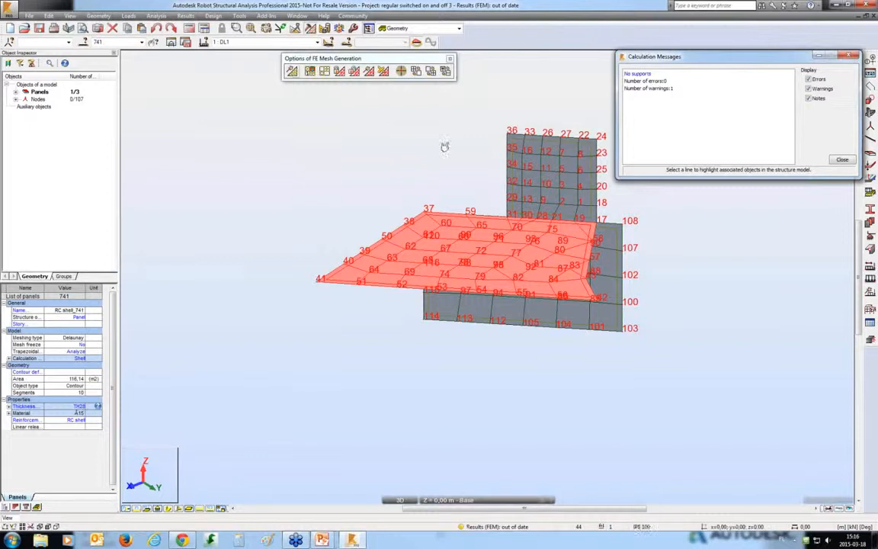
# Step: Examine the regenerated mesh along the shared edge between the slab and the upper wall, especially at the wall corner
pyautogui.click(501, 233)
pyautogui.scroll(1, 503, 232)
pyautogui.moveTo(503, 232); pyautogui.dragTo(351, 278, button='middle')
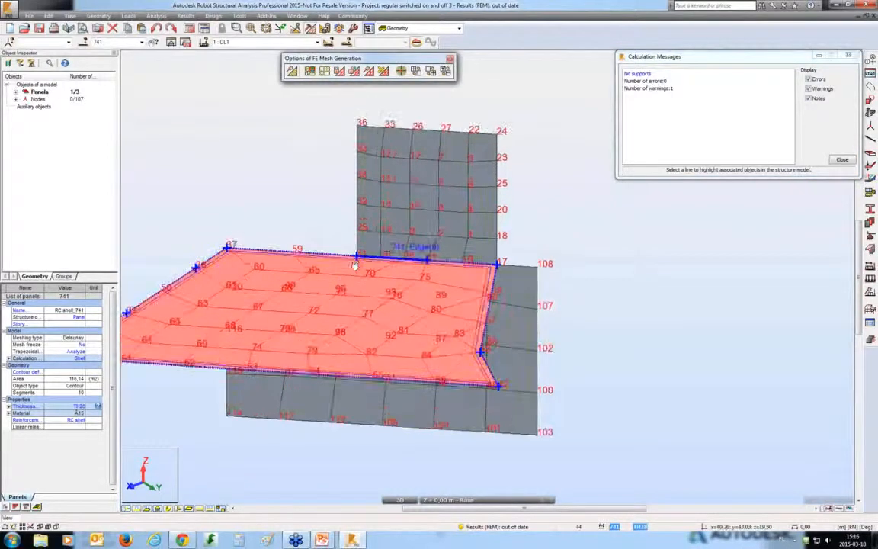
pyautogui.scroll(6, 355, 255)
pyautogui.scroll(5, 356, 254)
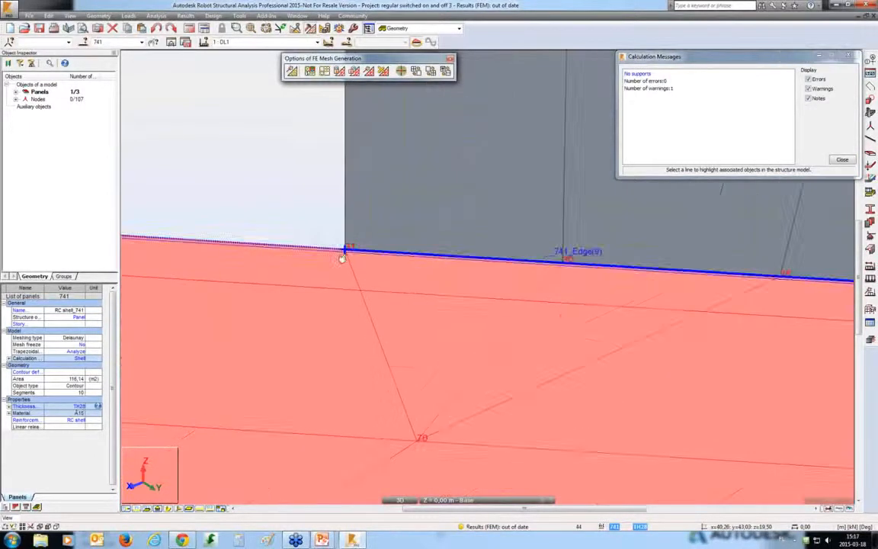
pyautogui.scroll(-2, 308, 223)
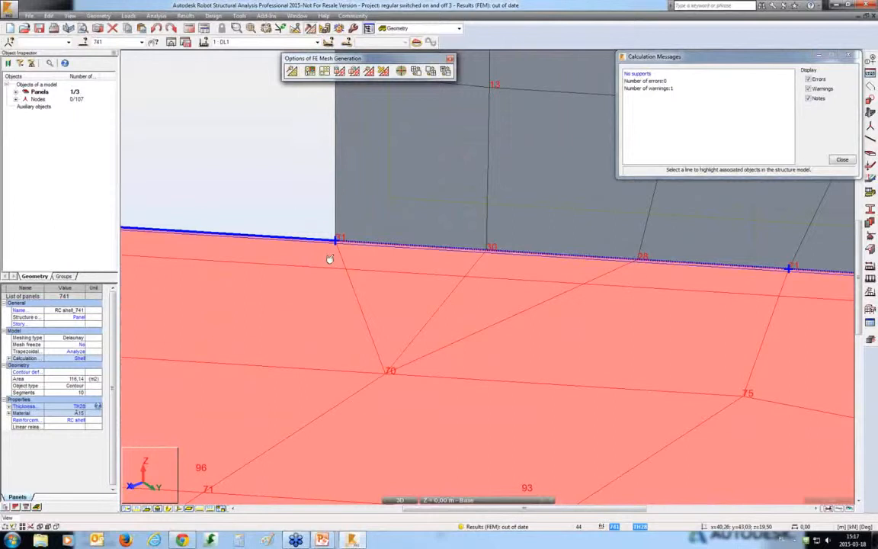
pyautogui.scroll(-5, 329, 259)
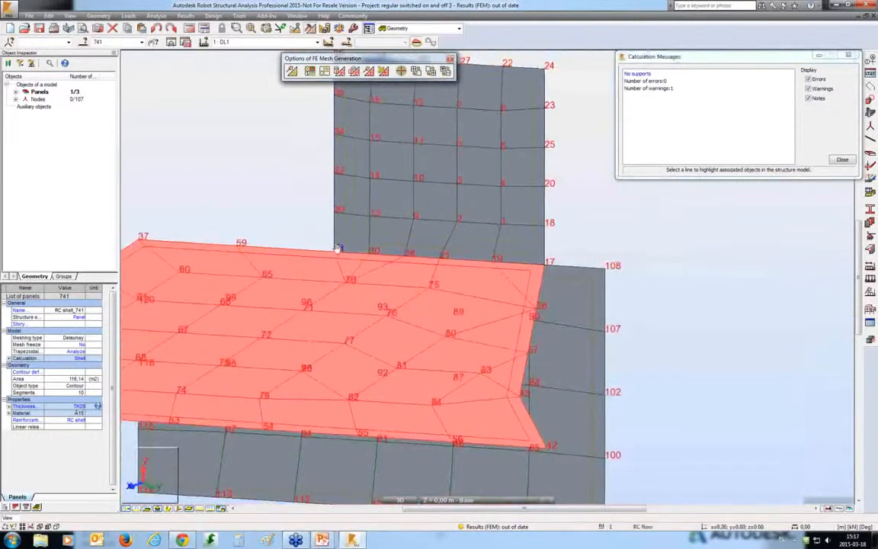
pyautogui.scroll(-4, 334, 252)
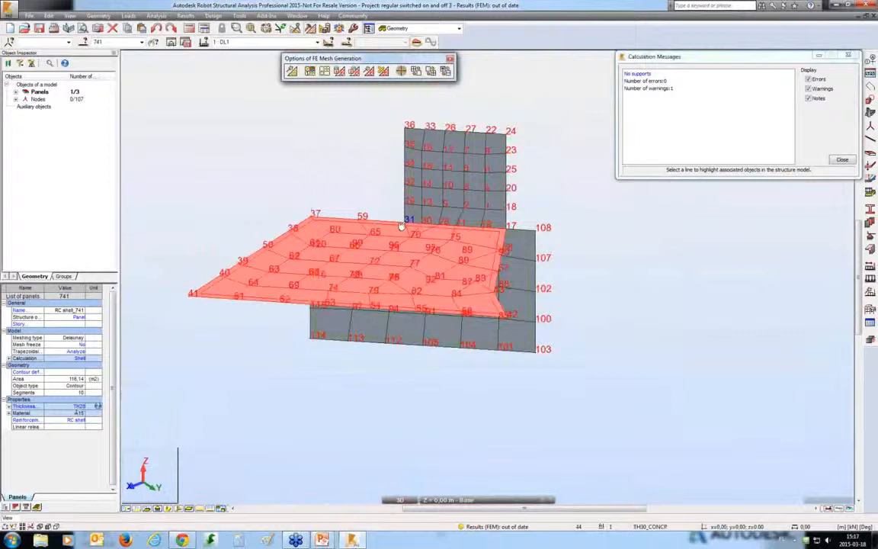
pyautogui.scroll(-1, 401, 227)
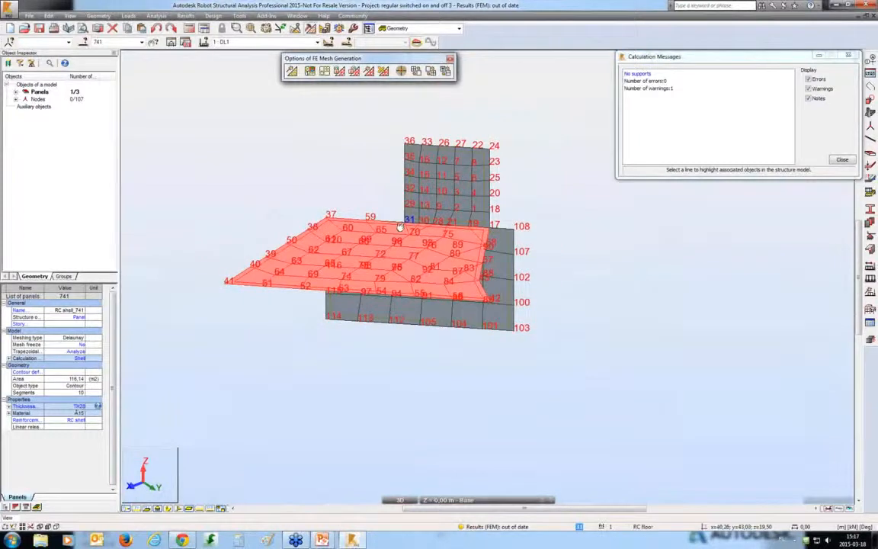
pyautogui.scroll(-1, 388, 227)
pyautogui.moveTo(387, 228); pyautogui.dragTo(369, 258, button='middle')
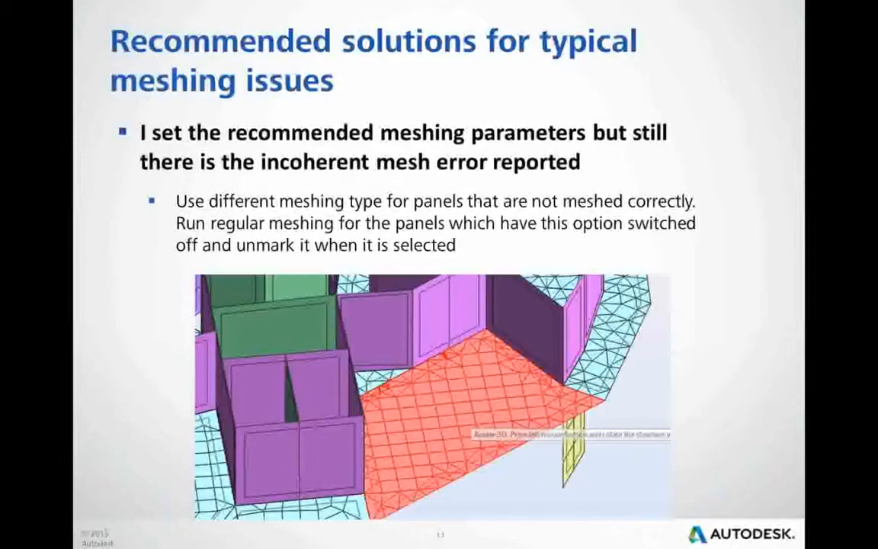
pyautogui.press('Right')
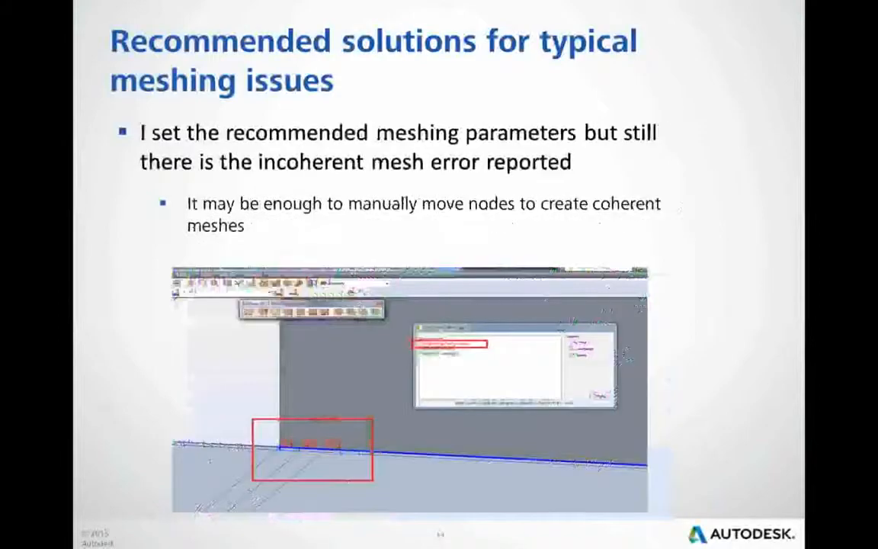
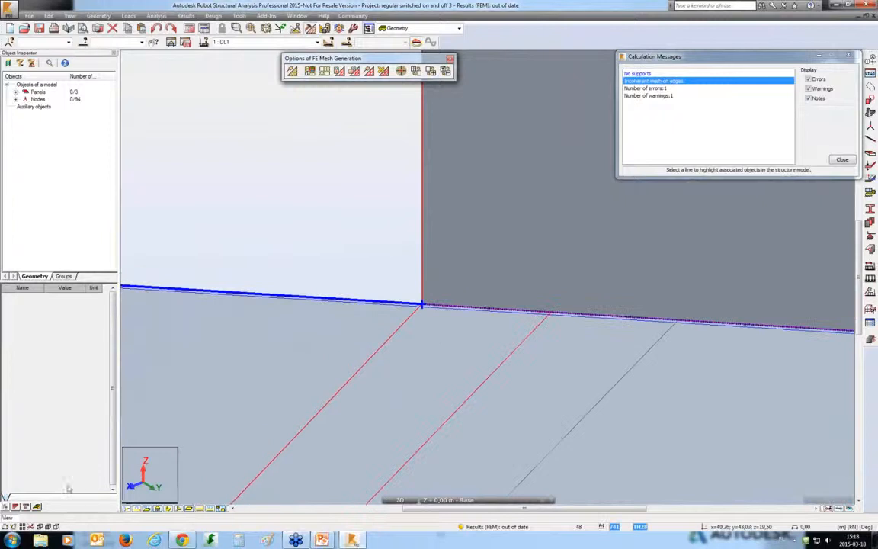
# Step: Display node numbers and translate mesh node 47 in Move mode onto node 31 at the upper wall's lower corner
pyautogui.click(127, 509)
pyautogui.click(298, 173)
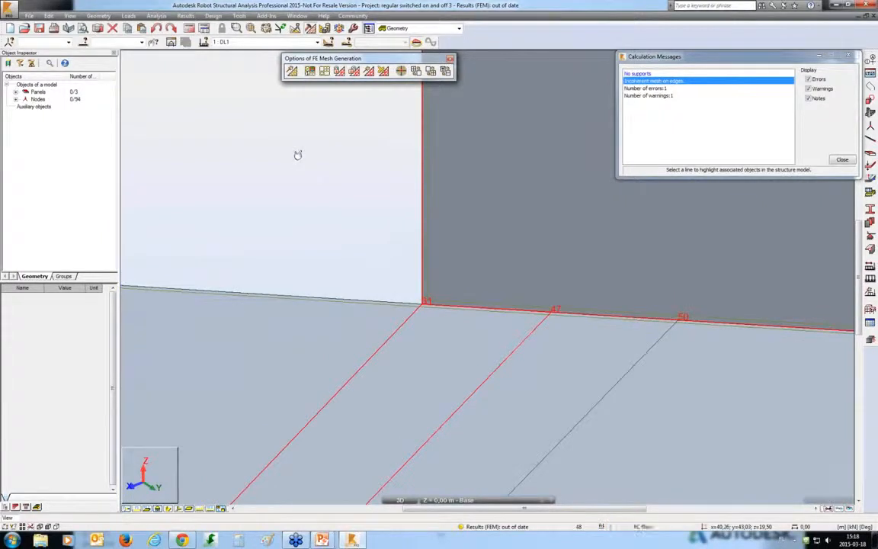
pyautogui.click(266, 28)
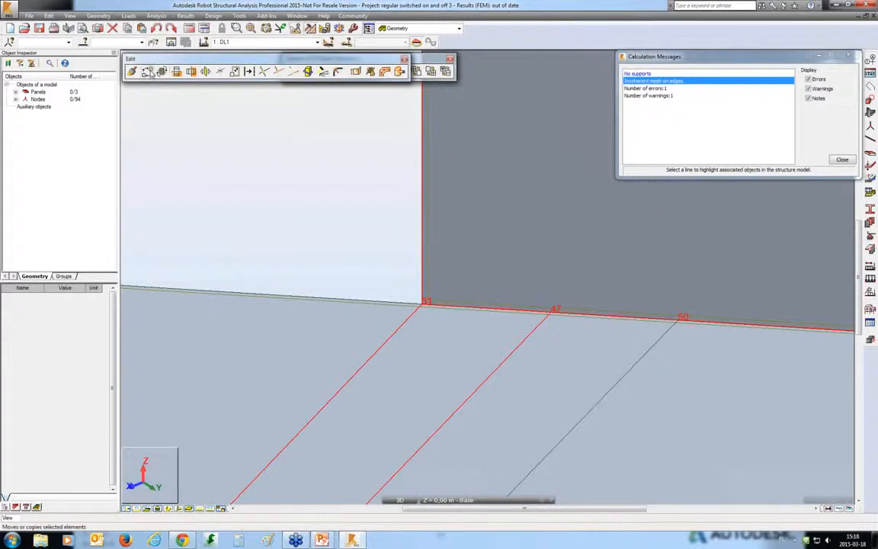
pyautogui.click(147, 71)
pyautogui.click(768, 154)
pyautogui.rightClick(275, 153)
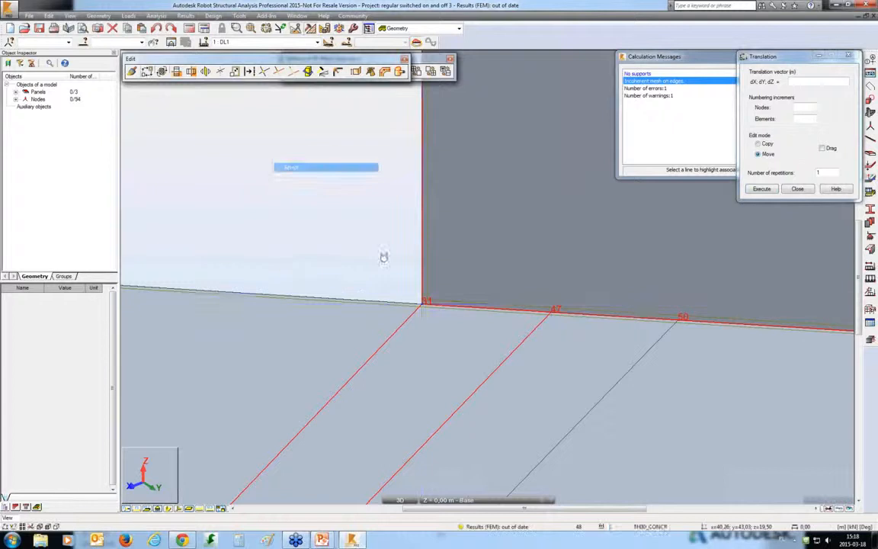
pyautogui.click(299, 168)
pyautogui.click(538, 310)
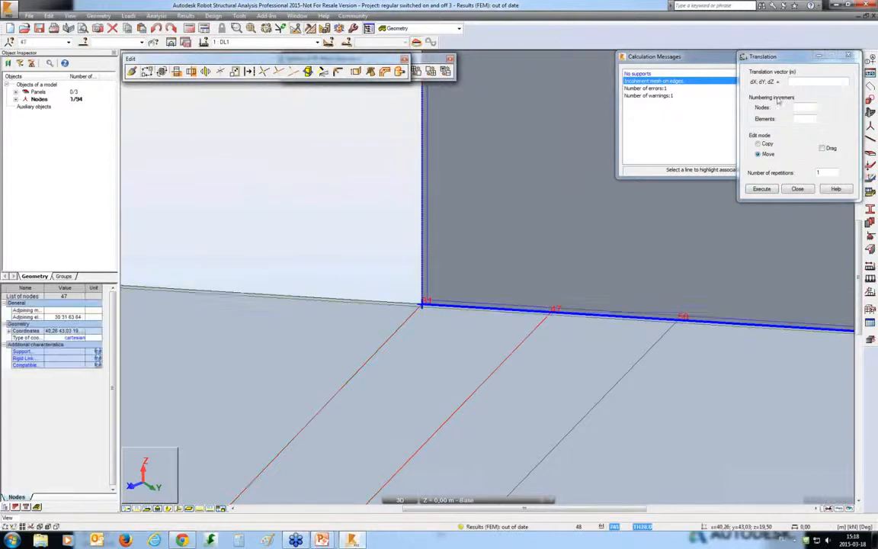
pyautogui.click(421, 308)
pyautogui.rightClick(549, 215)
pyautogui.click(567, 231)
# Step: Translate mesh node 50 along the slab edge onto node 31 at the wall corner
pyautogui.moveTo(652, 365); pyautogui.dragTo(713, 286)
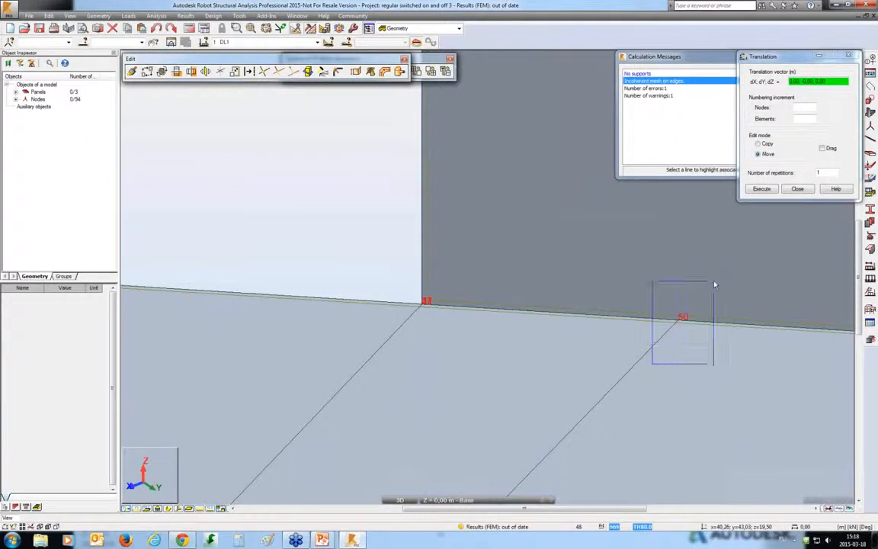
pyautogui.click(805, 84)
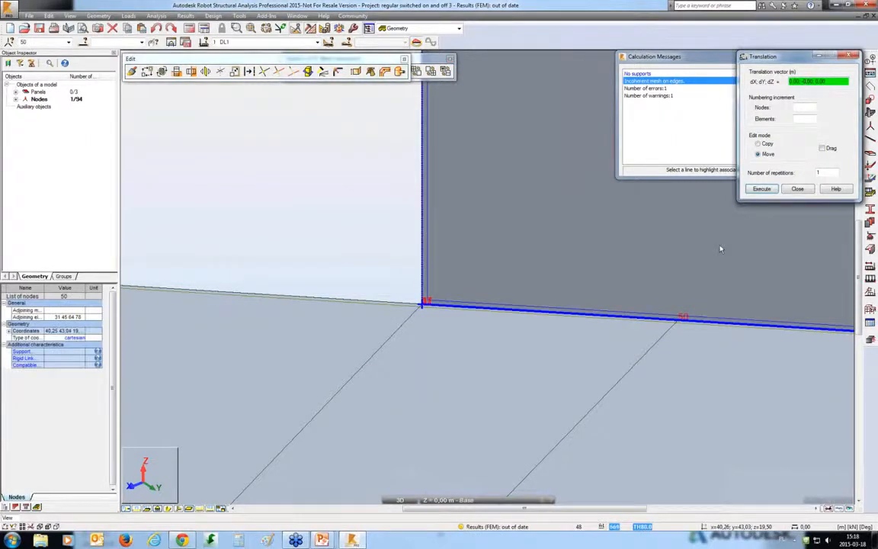
pyautogui.click(677, 320)
pyautogui.click(421, 307)
# Step: Merge the overlapping nodes 31, 47 and 50 at the wall corner with Structure Correction and close the open dialogs
pyautogui.rightClick(303, 220)
pyautogui.click(335, 233)
pyautogui.moveTo(394, 328); pyautogui.dragTo(455, 257)
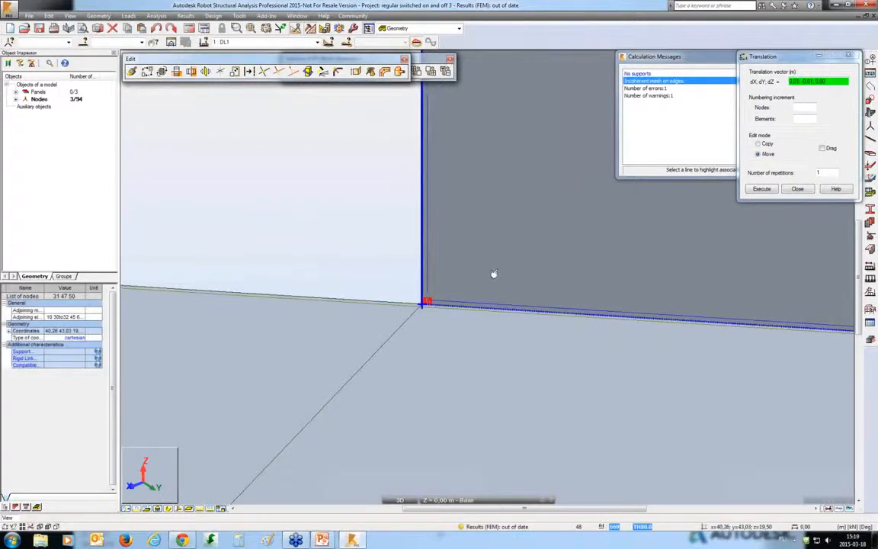
pyautogui.click(323, 72)
pyautogui.click(764, 106)
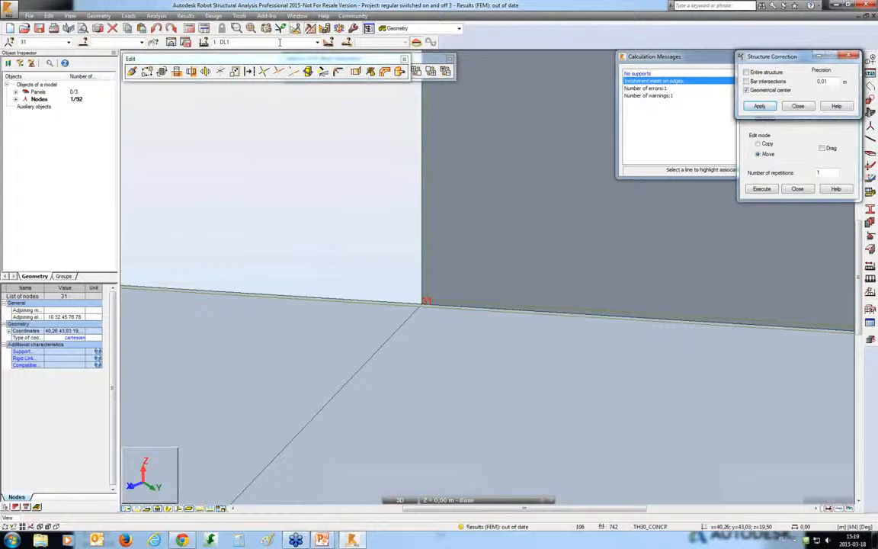
pyautogui.click(251, 29)
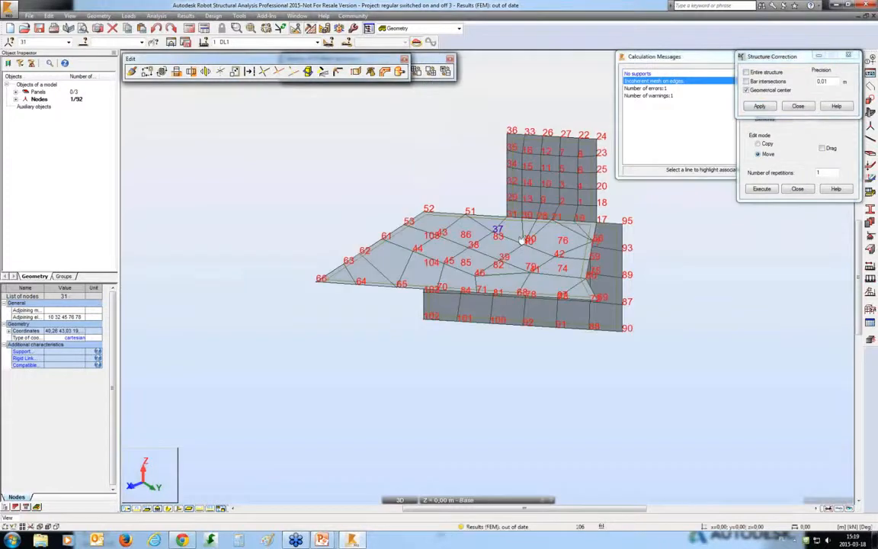
pyautogui.click(848, 55)
pyautogui.click(848, 56)
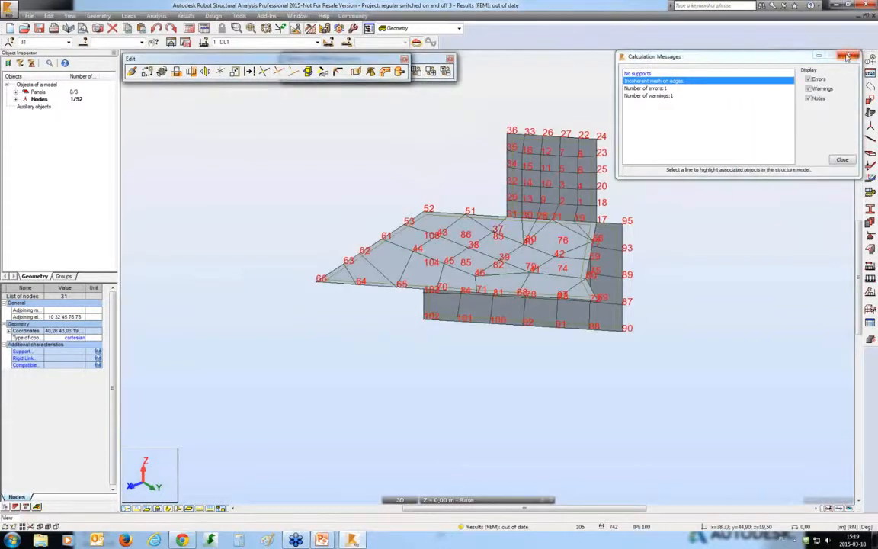
pyautogui.click(848, 56)
pyautogui.click(405, 60)
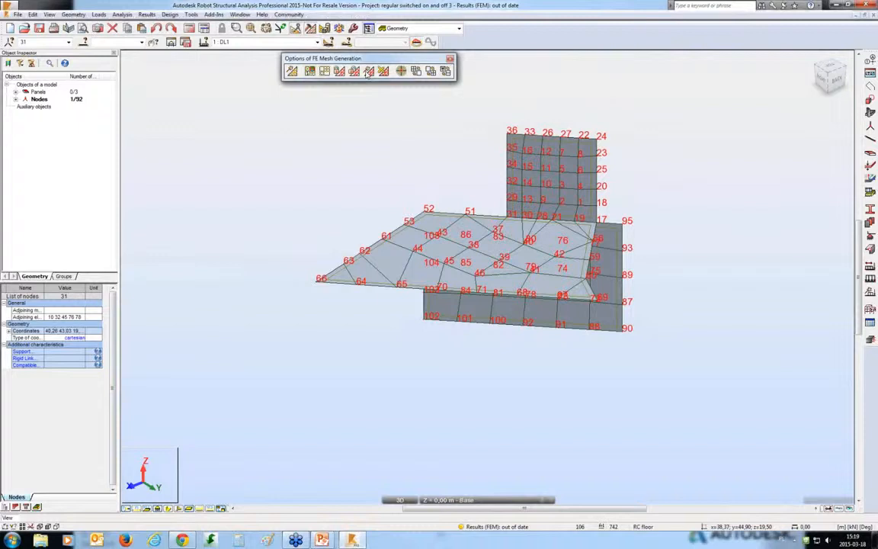
# Step: Freeze the mesh of all panels and generate the calculation model
pyautogui.click(309, 71)
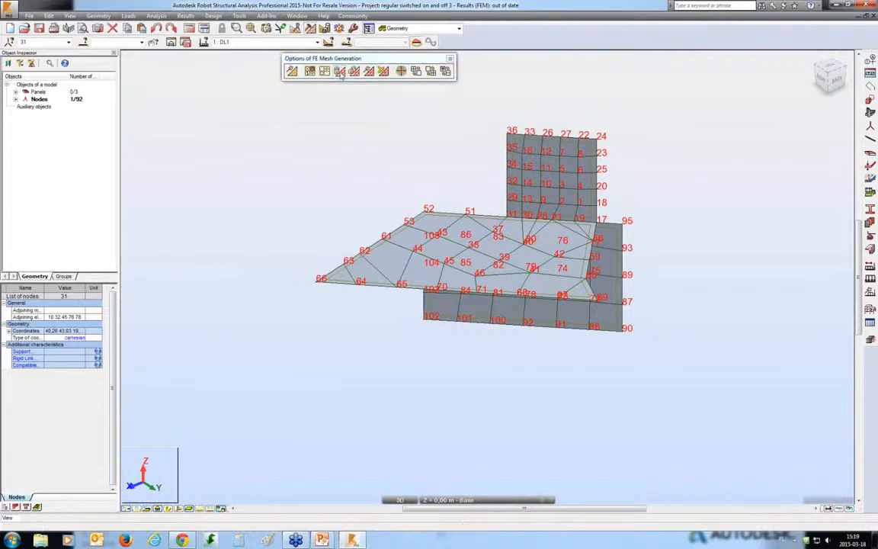
pyautogui.click(476, 291)
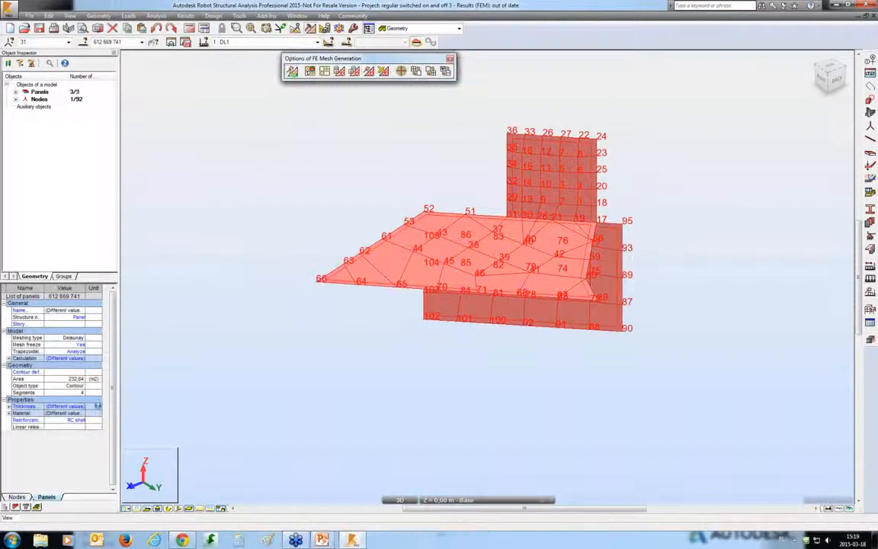
pyautogui.click(292, 72)
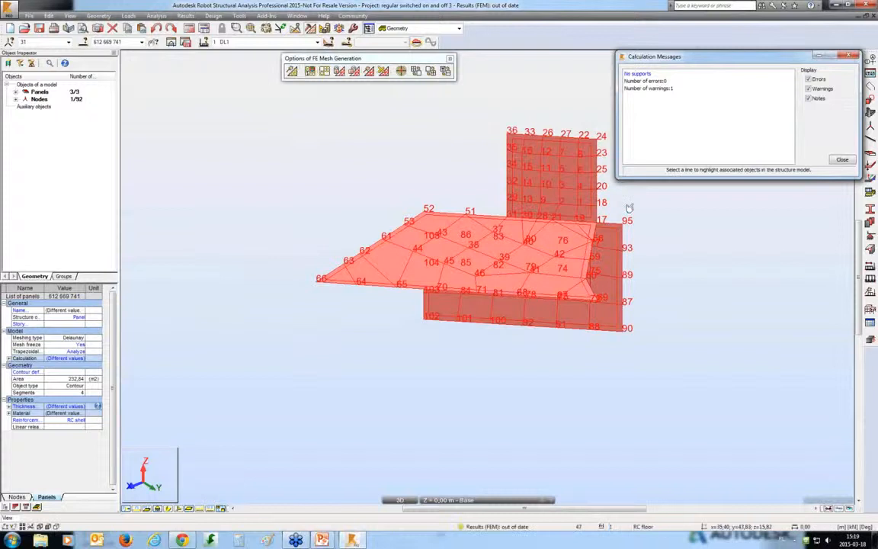
pyautogui.moveTo(530, 238); pyautogui.dragTo(458, 291, button='middle')
pyautogui.click(689, 268)
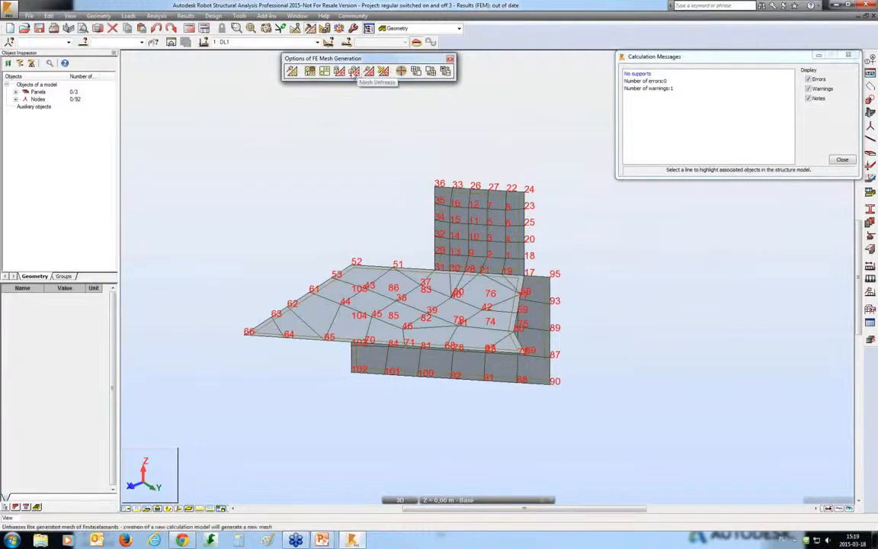
# Step: Unfreeze the mesh of all panels and regenerate the calculation model
pyautogui.click(353, 72)
pyautogui.click(475, 288)
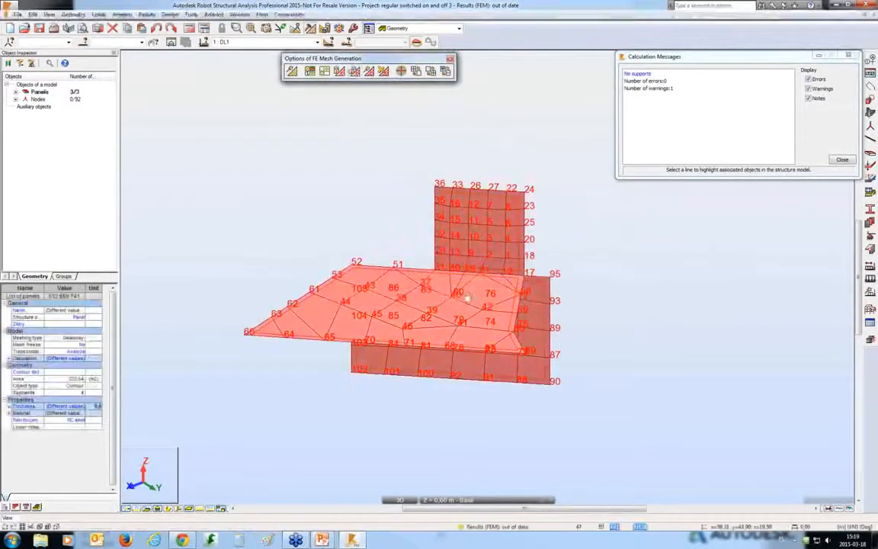
pyautogui.click(309, 71)
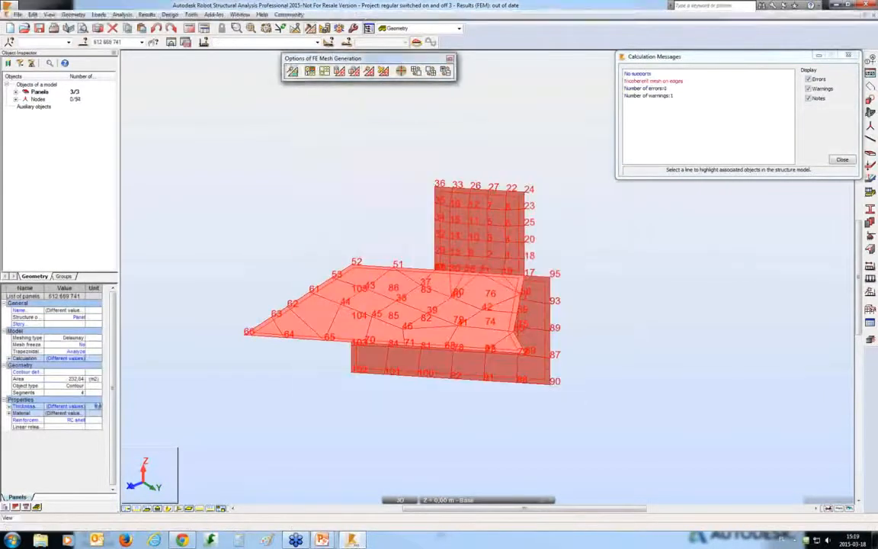
# Step: Highlight the elements affected by the incoherent mesh on edges error and examine the nodes at the wall corner
pyautogui.click(645, 81)
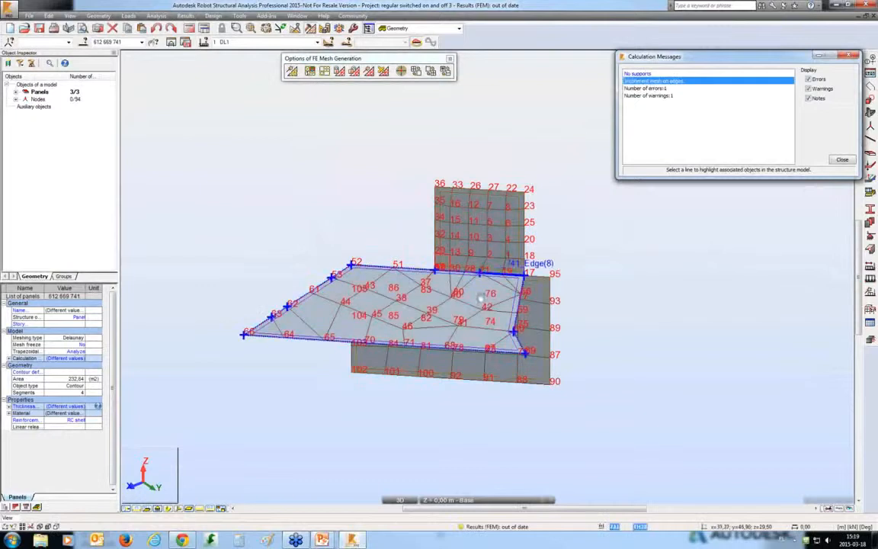
pyautogui.scroll(5, 456, 309)
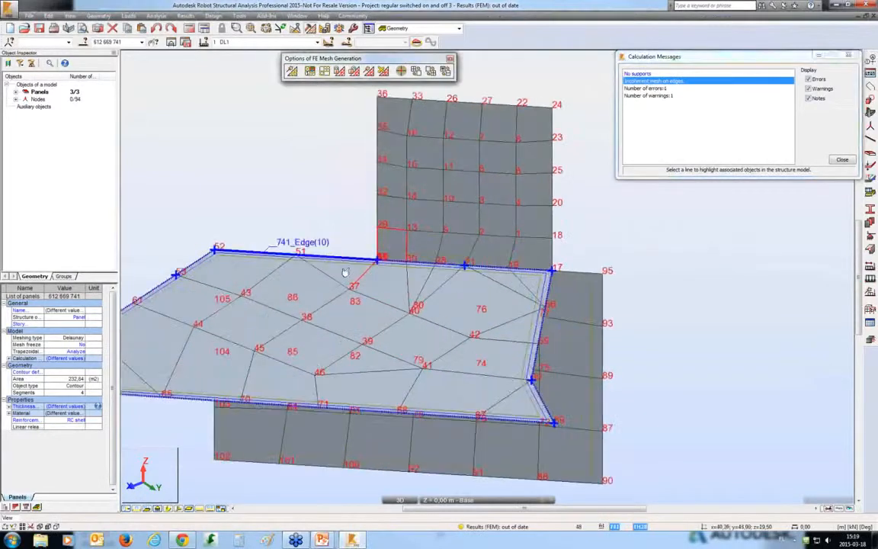
pyautogui.scroll(3, 347, 271)
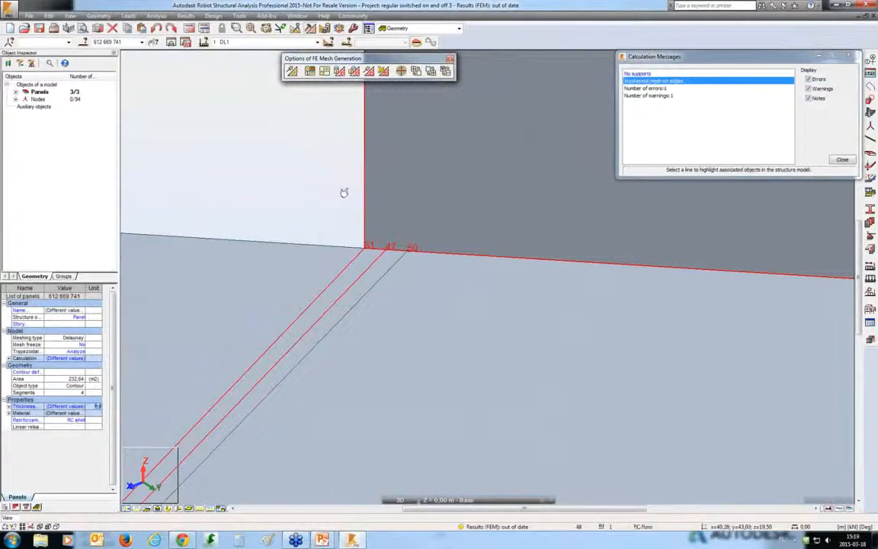
pyautogui.click(839, 5)
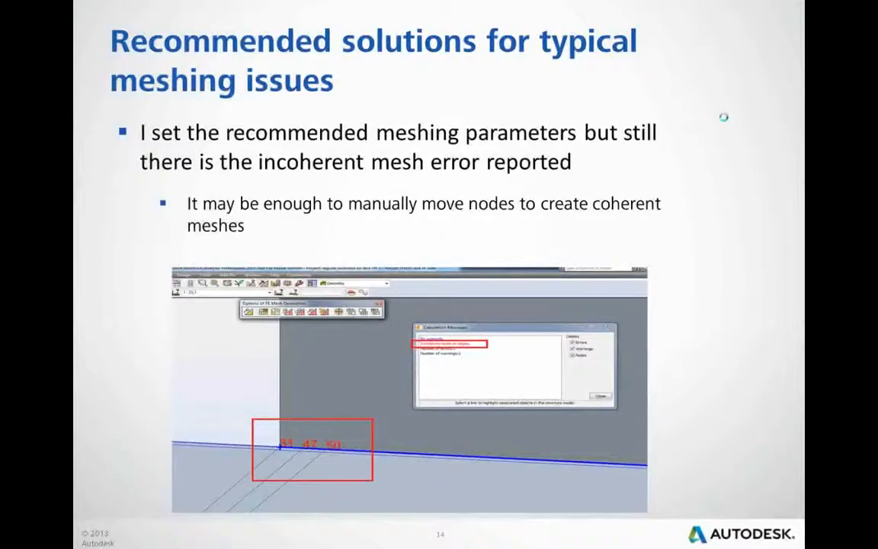
pyautogui.scroll(-1, 725, 118)
pyautogui.scroll(-1, 724, 118)
pyautogui.scroll(1, 724, 118)
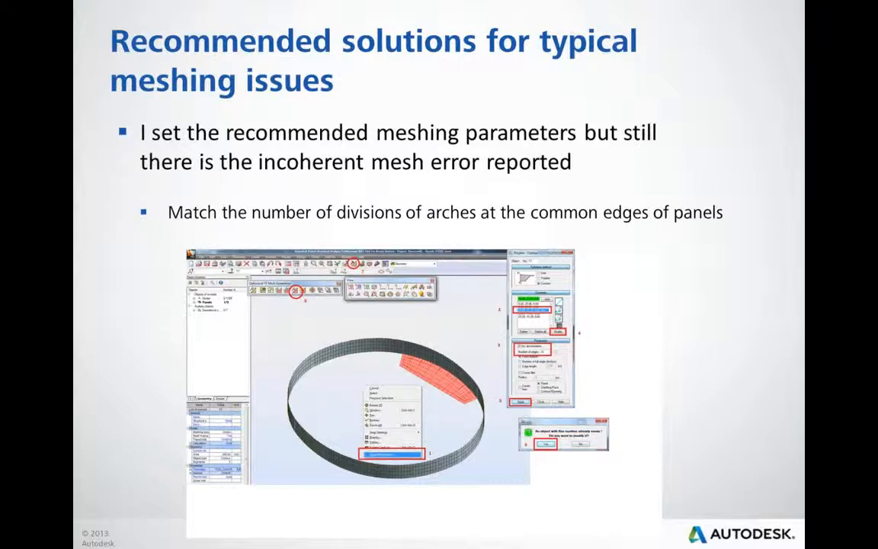
# Step: Switch to Robot Structural Analysis and open arches 4.rtd, discarding the changes to regular switched on and off 3.rtd
pyautogui.hotkey('alt', 'Tab')
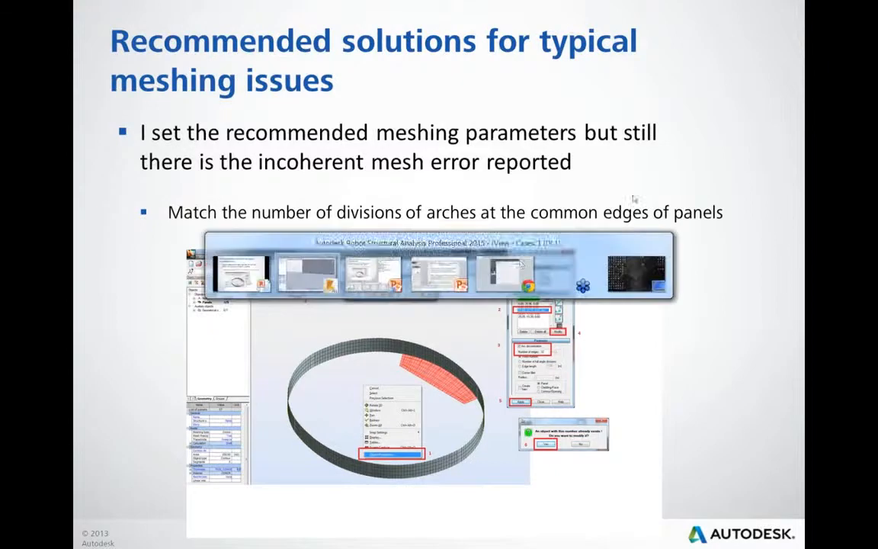
pyautogui.click(302, 272)
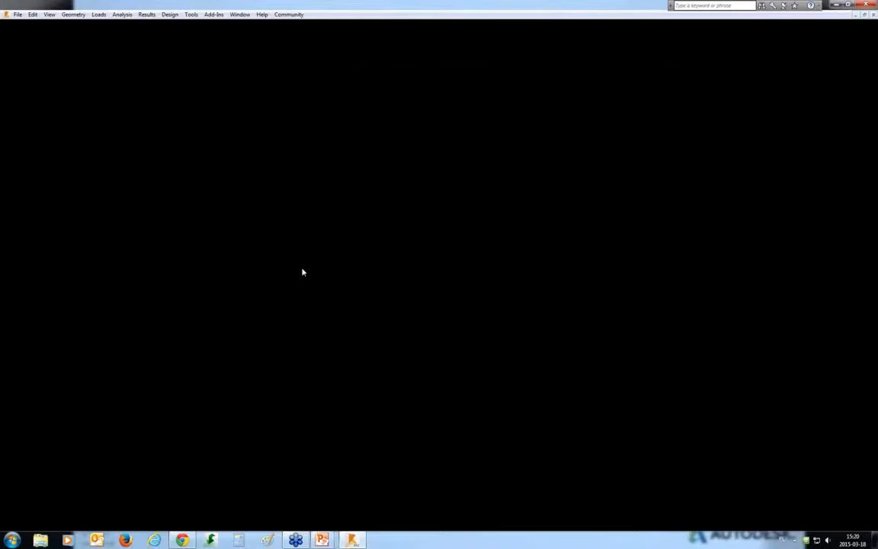
pyautogui.click(25, 28)
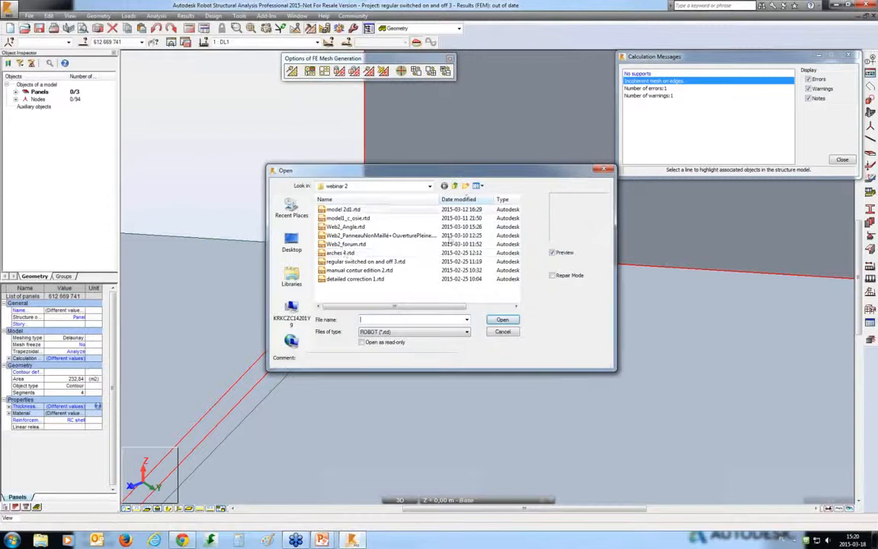
pyautogui.click(340, 252)
pyautogui.click(509, 320)
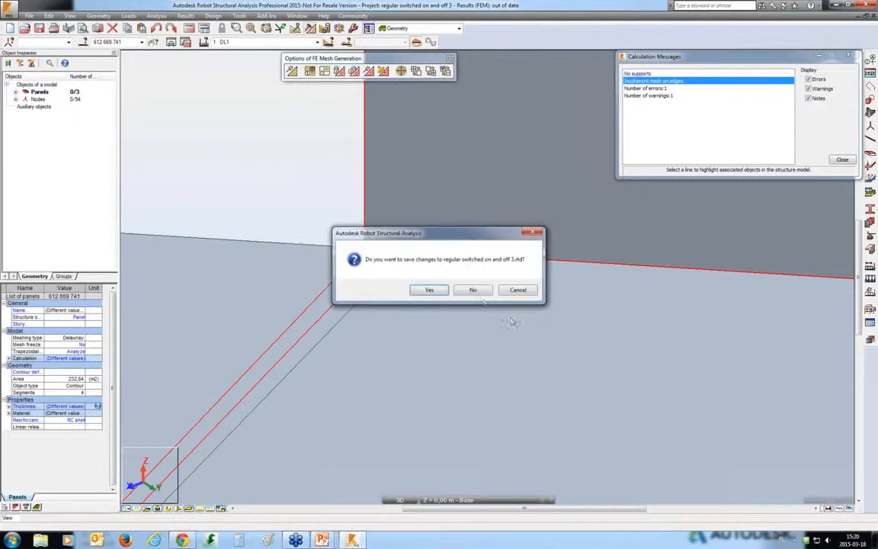
pyautogui.click(475, 291)
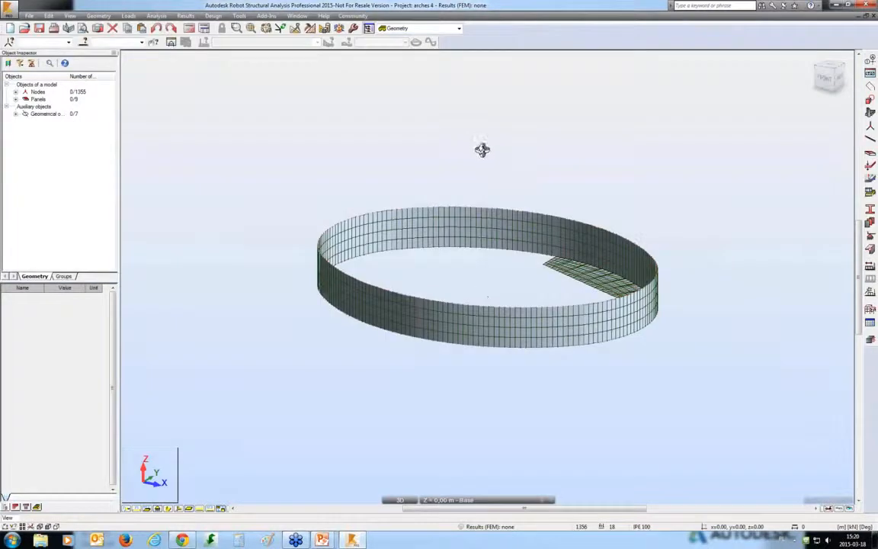
# Step: Run the structure verification and highlight the elements affected by the incoherent mesh on edges warning
pyautogui.moveTo(486, 153); pyautogui.dragTo(426, 145)
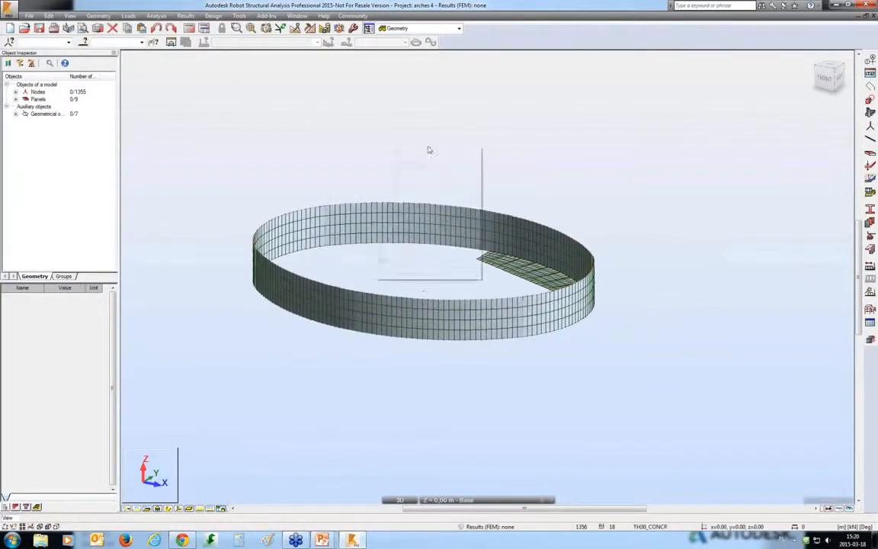
pyautogui.click(157, 16)
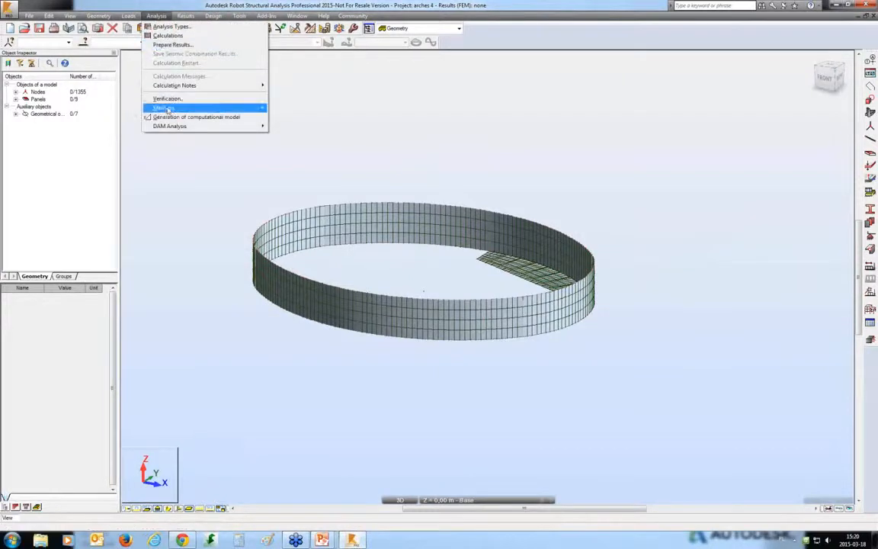
pyautogui.click(167, 99)
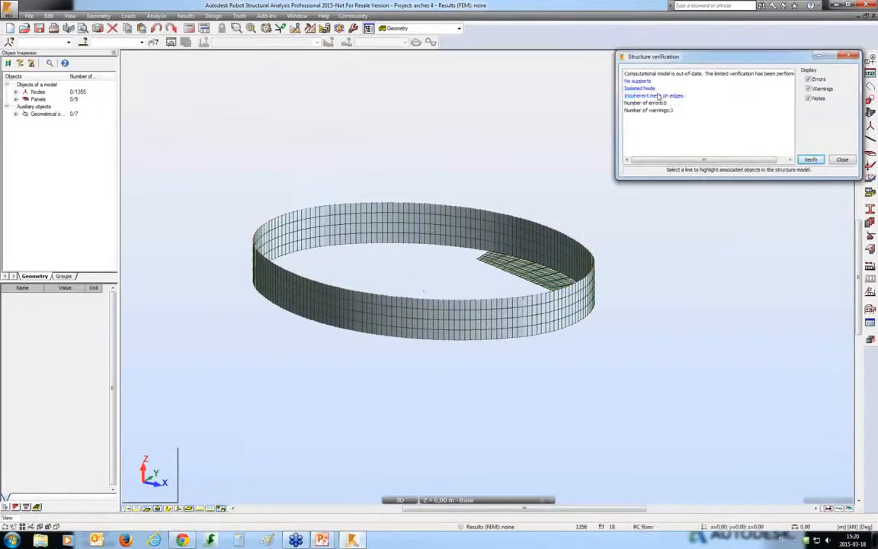
pyautogui.click(656, 96)
pyautogui.scroll(5, 457, 240)
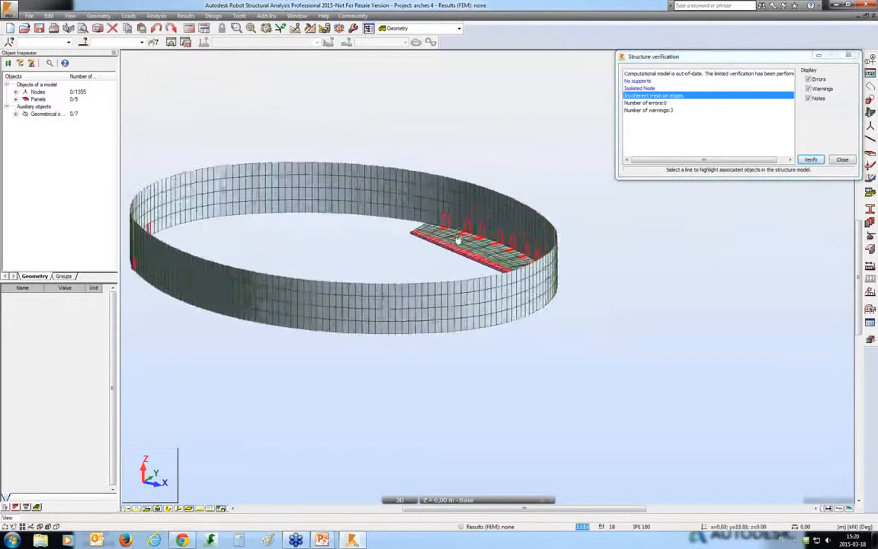
pyautogui.scroll(-5, 453, 240)
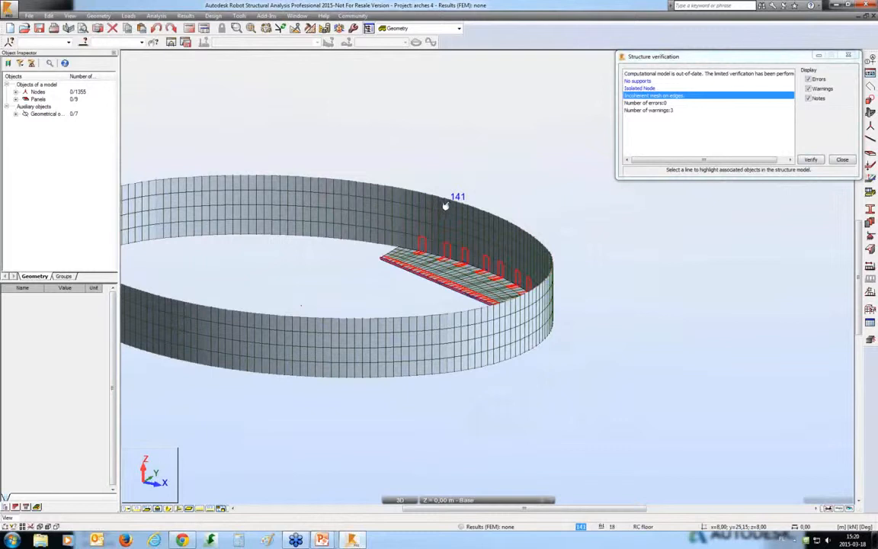
# Step: Open the properties of the curved wall panel beside the slab and check the number of edges in its arc discretization
pyautogui.scroll(3, 446, 205)
pyautogui.click(447, 201)
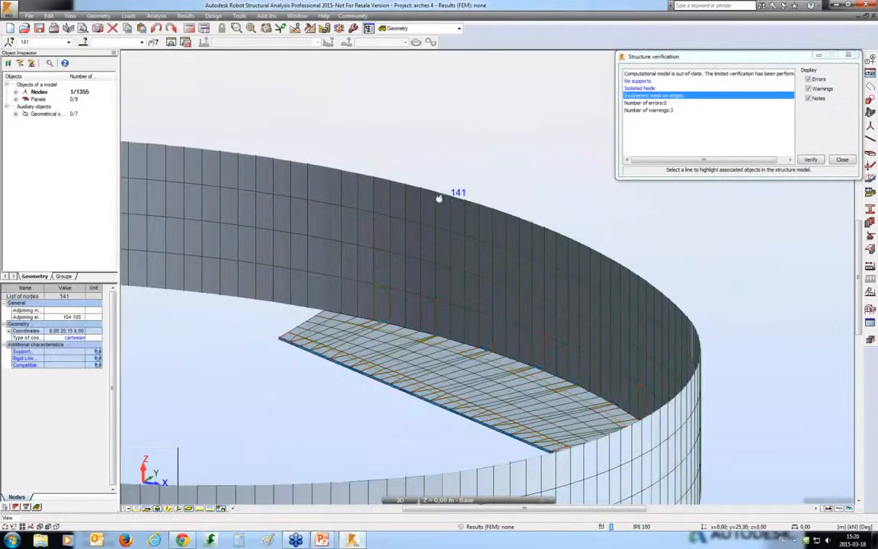
pyautogui.click(438, 199)
pyautogui.rightClick(438, 198)
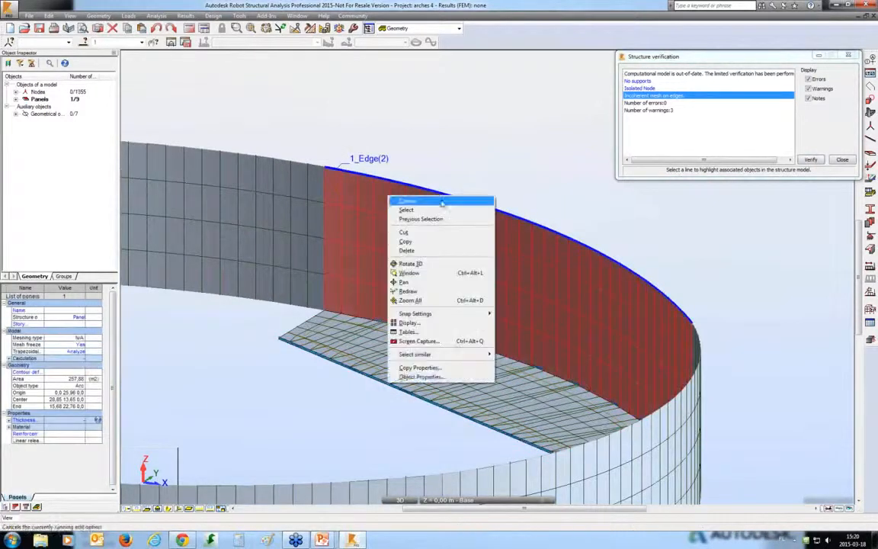
pyautogui.click(419, 376)
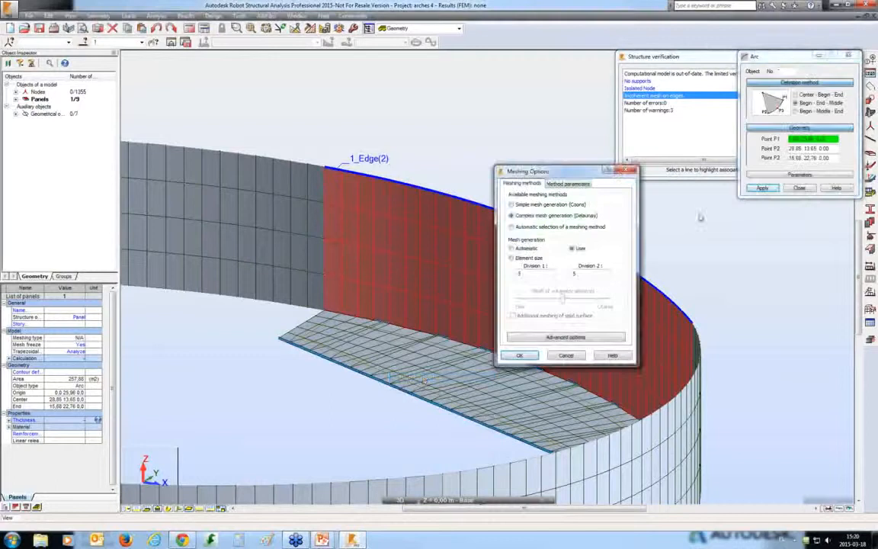
pyautogui.click(629, 172)
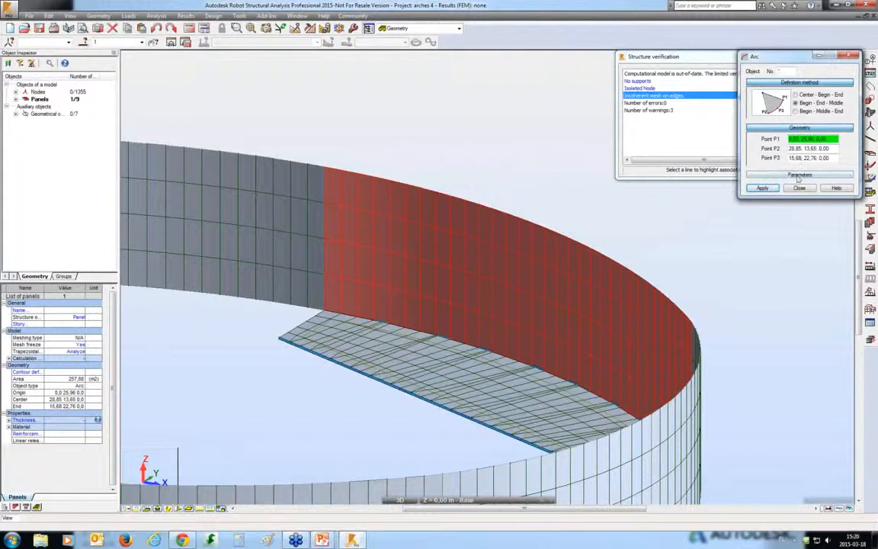
pyautogui.click(797, 176)
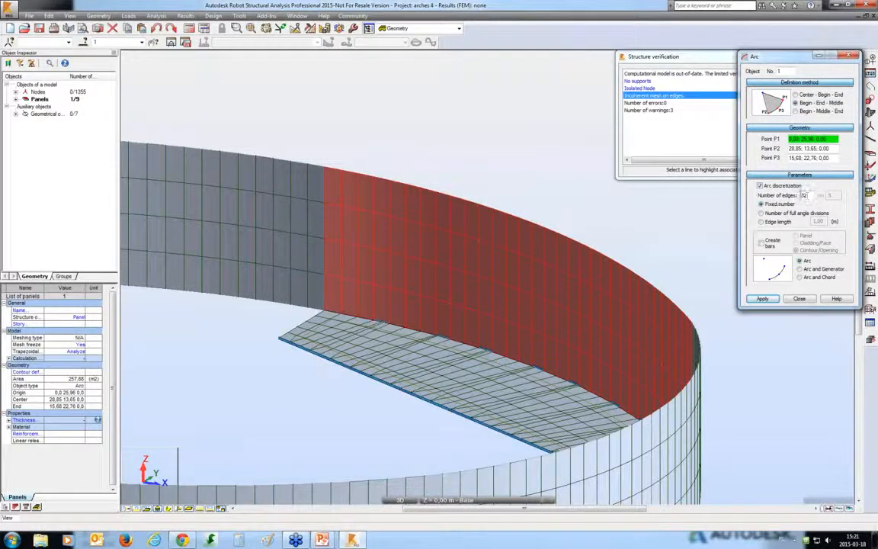
pyautogui.click(850, 56)
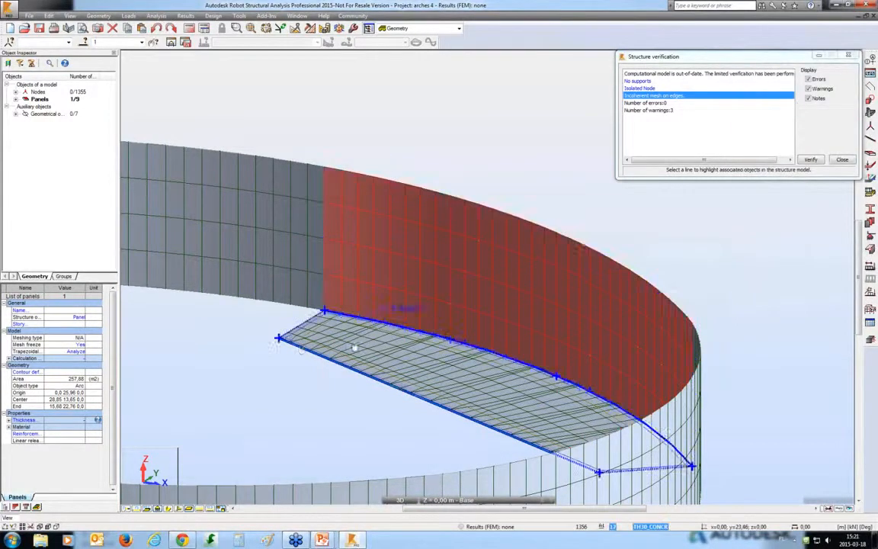
# Step: Turn on arc discretization with 32 edges for the arc segment of the horizontal slab's contour (object 17) and apply it
pyautogui.click(336, 353)
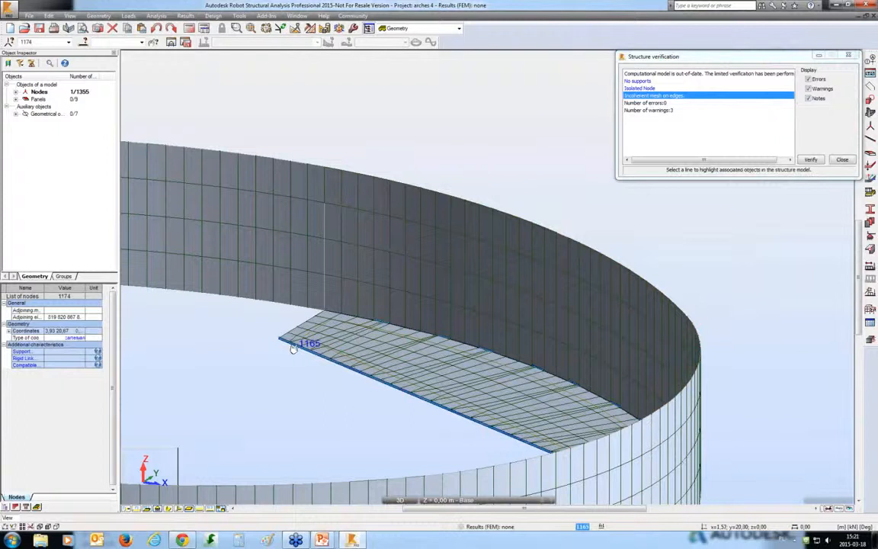
pyautogui.click(293, 347)
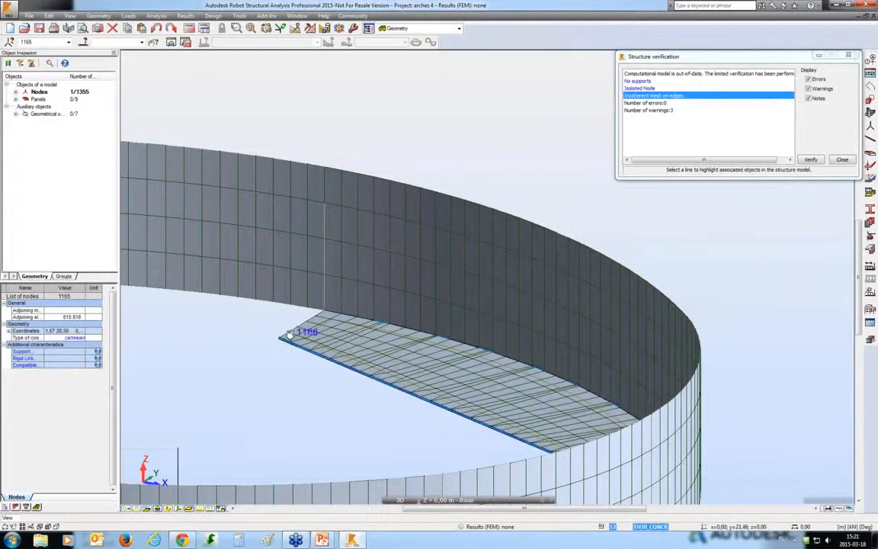
pyautogui.rightClick(242, 330)
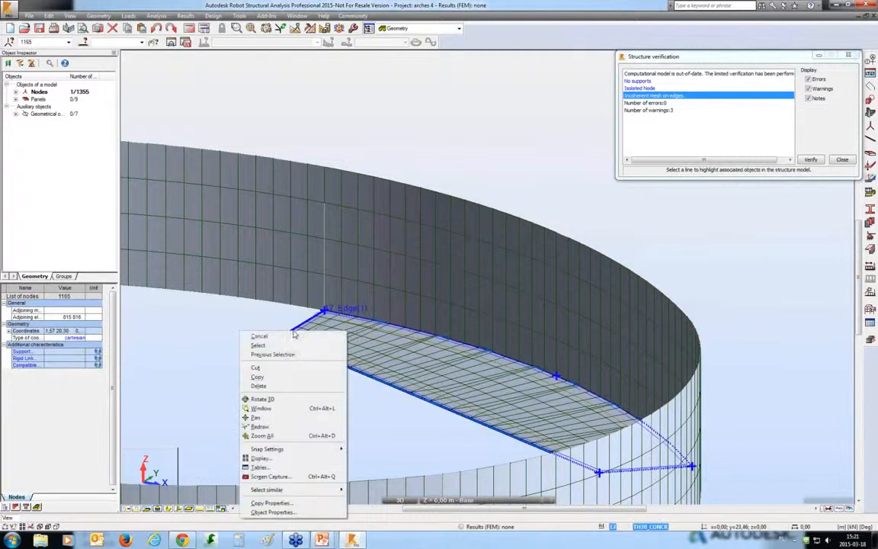
pyautogui.click(271, 512)
pyautogui.click(627, 170)
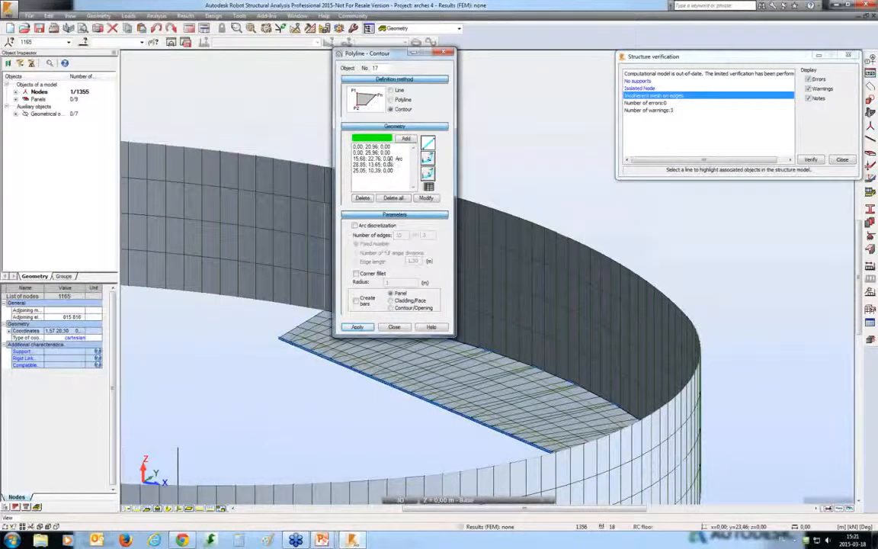
pyautogui.click(382, 158)
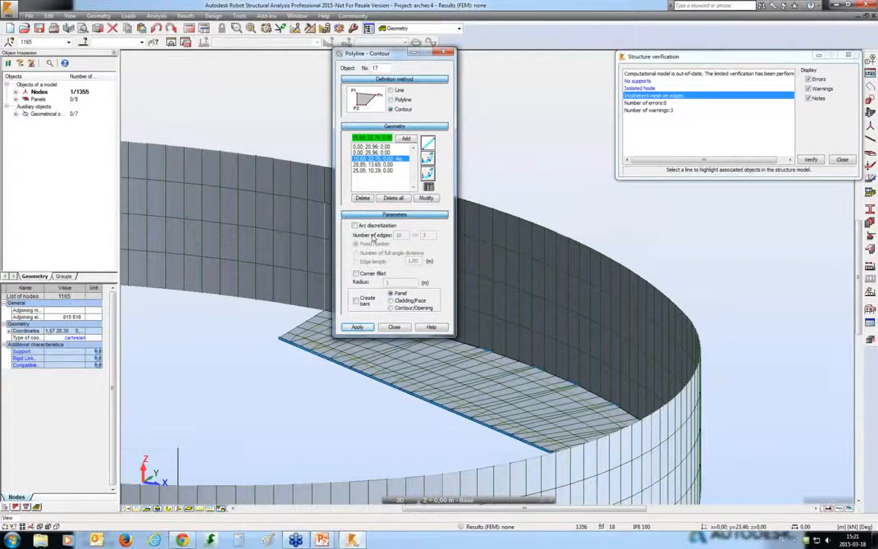
pyautogui.click(365, 227)
pyautogui.moveTo(403, 234); pyautogui.dragTo(384, 238)
pyautogui.write('32')
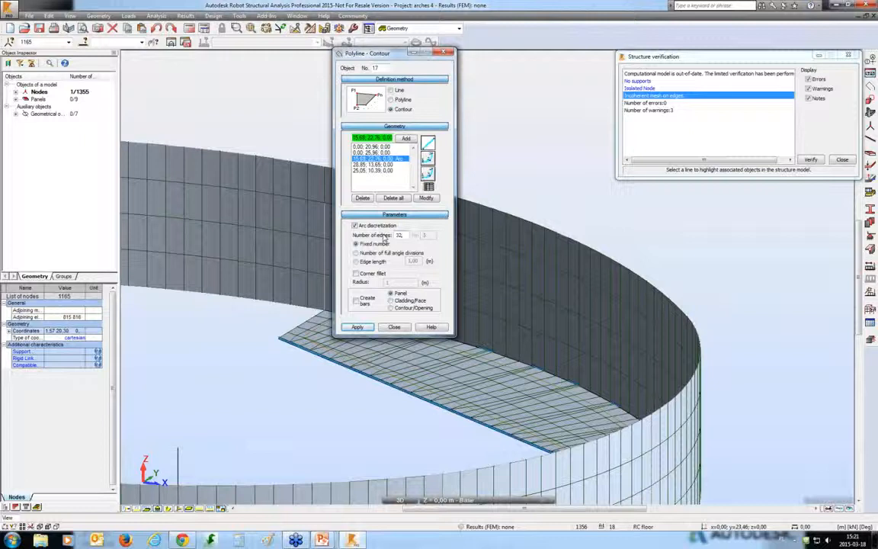
pyautogui.click(425, 198)
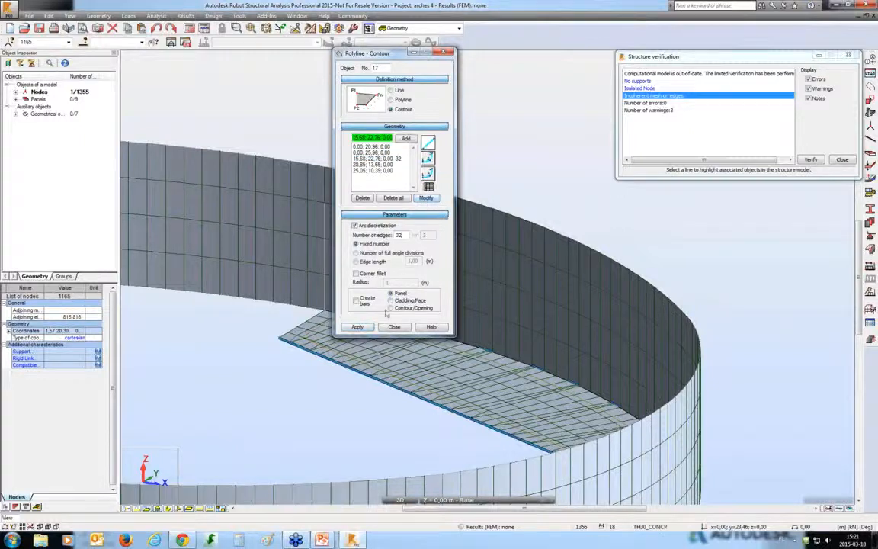
pyautogui.click(362, 328)
pyautogui.click(448, 287)
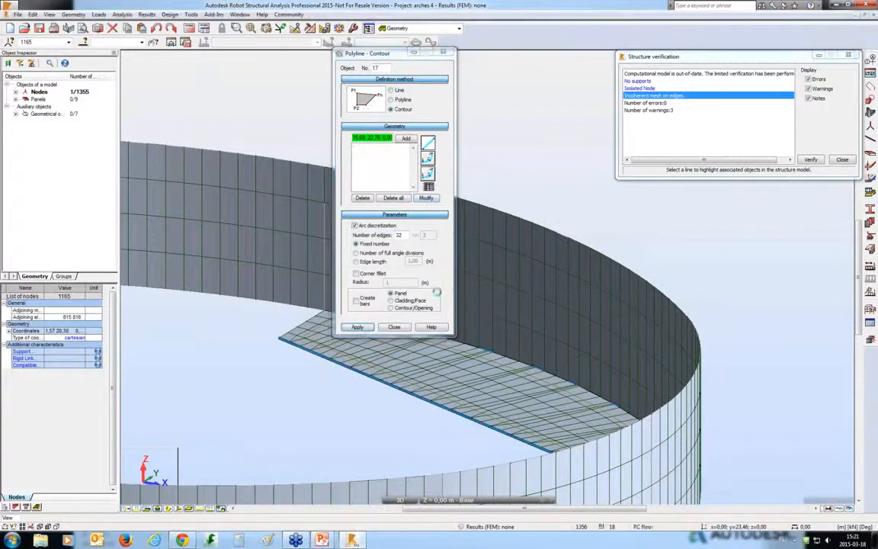
pyautogui.click(393, 329)
# Step: Unfreeze the mesh of all panels, regenerate the calculation model and inspect the mesh along the slab's arc edge
pyautogui.moveTo(324, 118); pyautogui.dragTo(409, 123, button='middle')
pyautogui.scroll(-2, 367, 118)
pyautogui.scroll(-3, 366, 118)
pyautogui.scroll(-1, 326, 98)
pyautogui.scroll(-2, 409, 124)
pyautogui.click(281, 29)
pyautogui.click(352, 70)
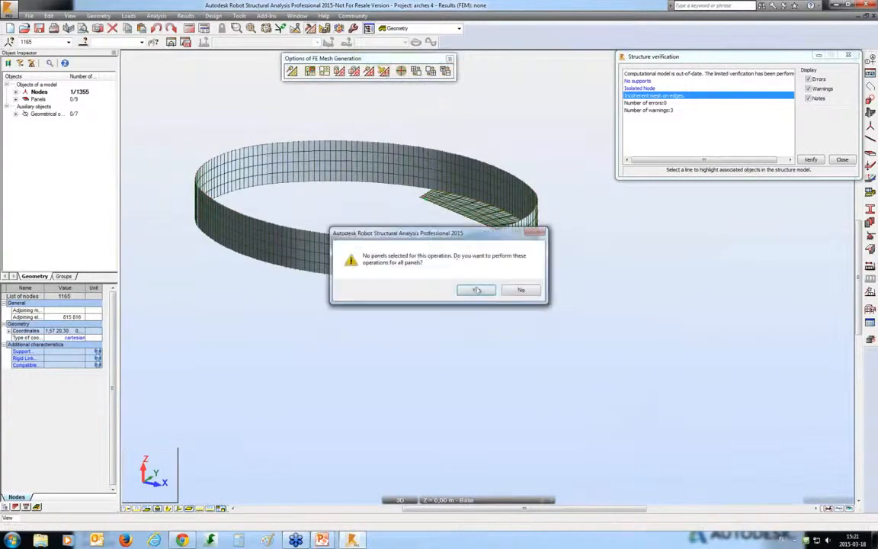
pyautogui.click(474, 289)
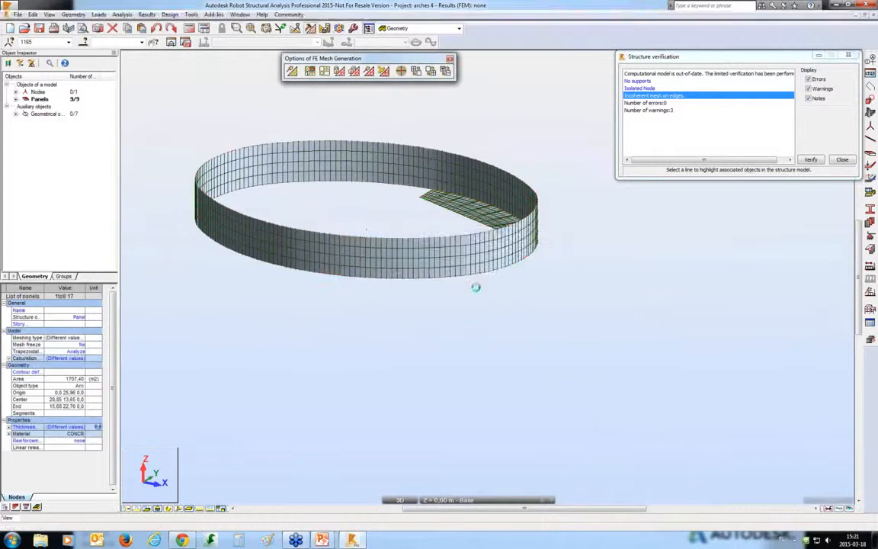
pyautogui.click(292, 71)
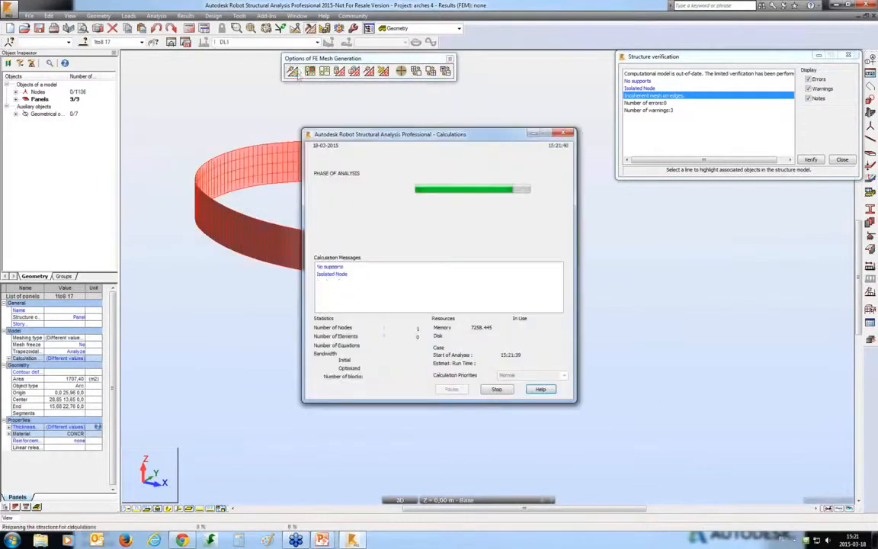
pyautogui.scroll(5, 431, 220)
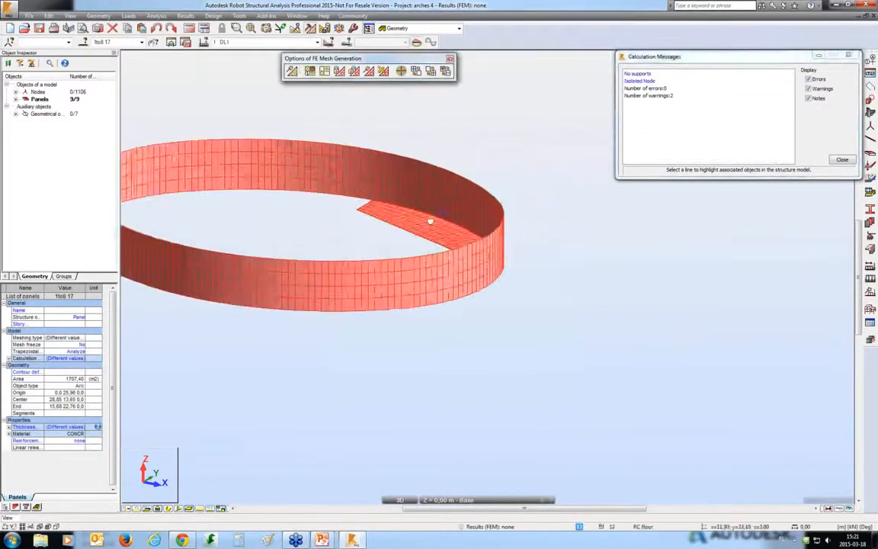
pyautogui.scroll(4, 428, 221)
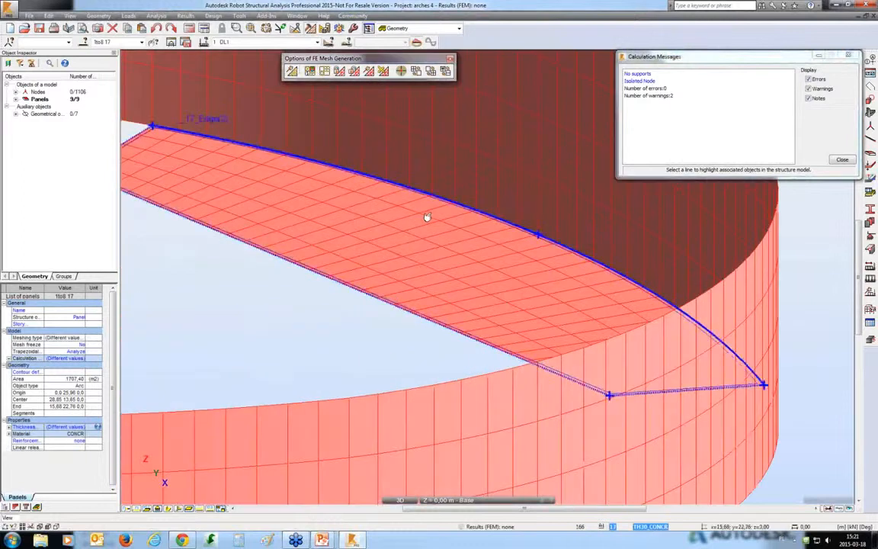
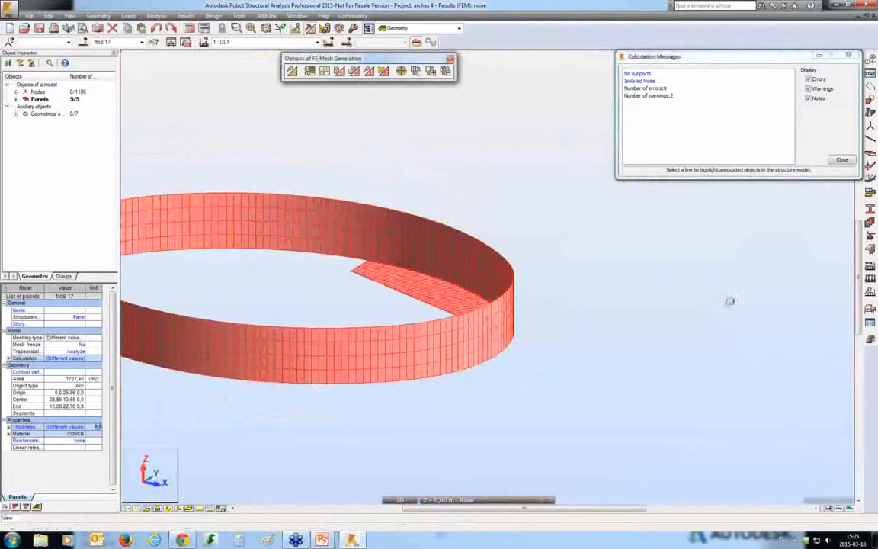
# Step: Switch the mesh generation of curved wall panel 3 to element size and generate its mesh locally
pyautogui.scroll(-4, 723, 297)
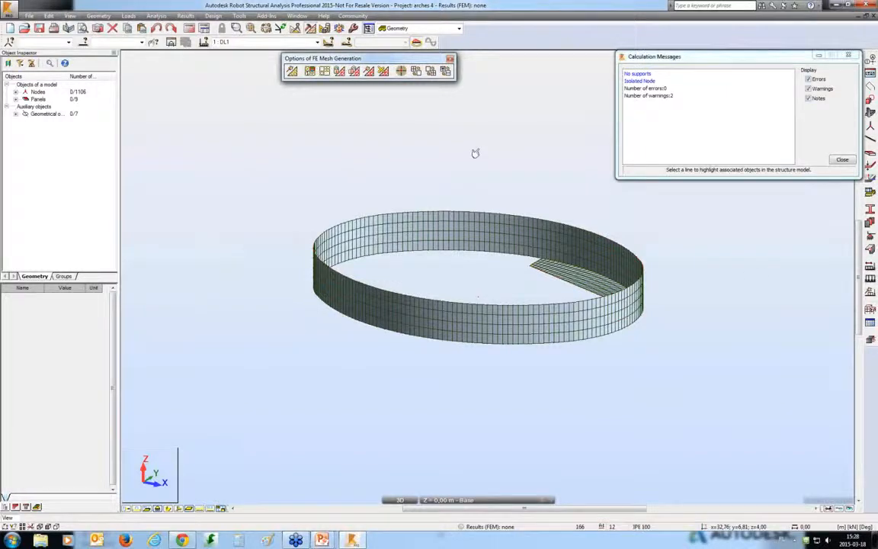
pyautogui.moveTo(383, 229); pyautogui.dragTo(325, 231, button='middle')
pyautogui.scroll(2, 325, 229)
pyautogui.click(336, 218)
pyautogui.rightClick(330, 230)
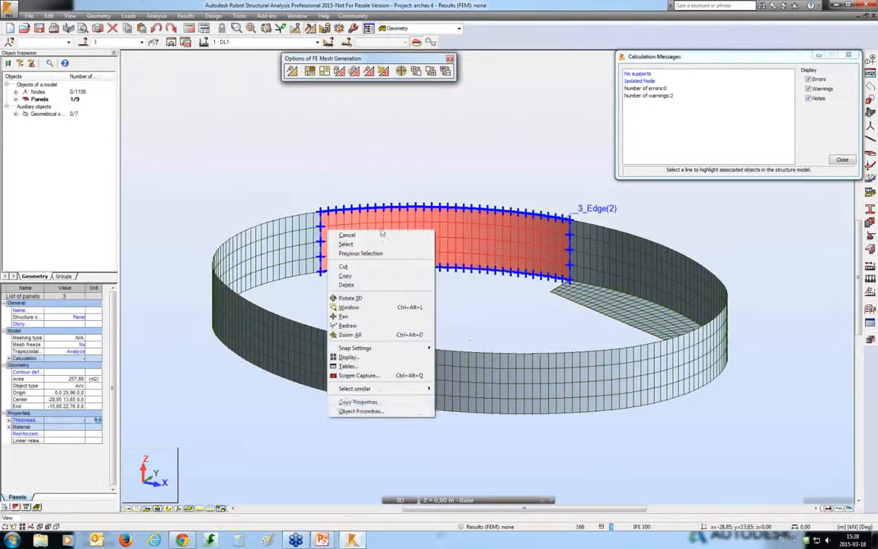
pyautogui.click(324, 70)
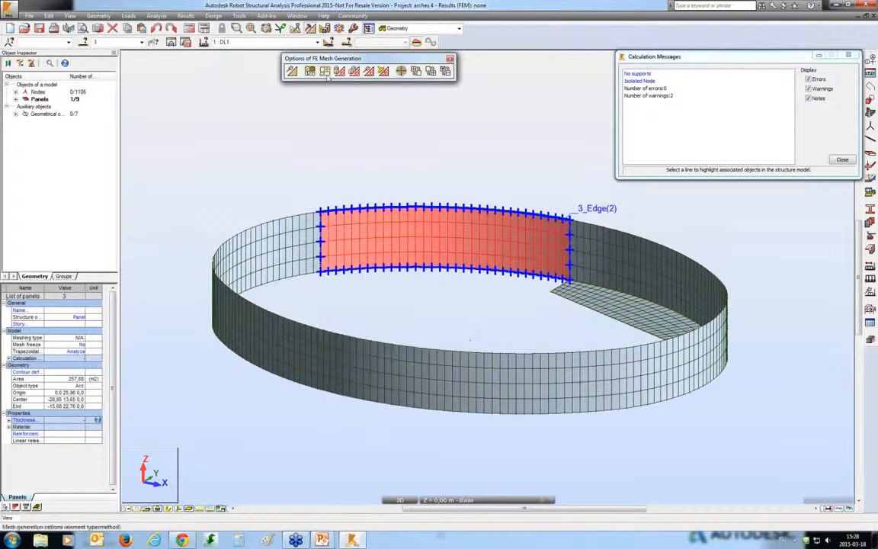
pyautogui.click(523, 259)
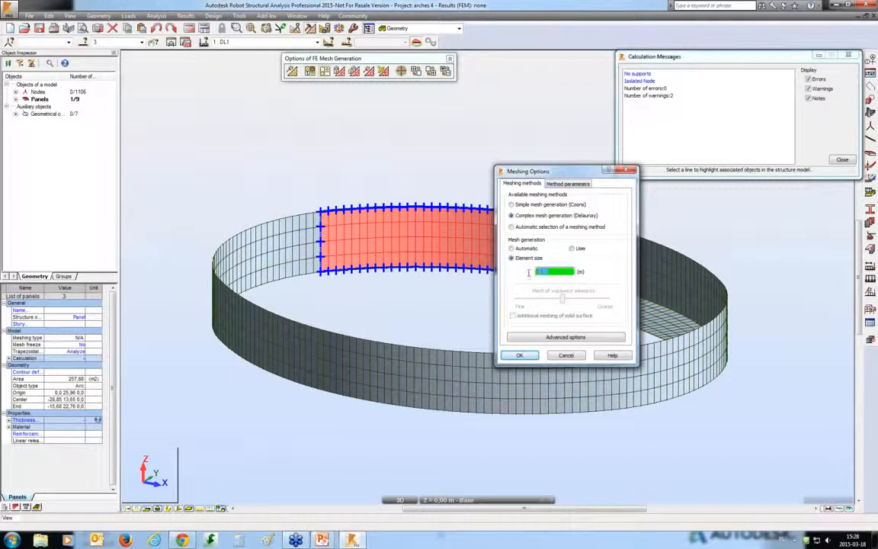
pyautogui.click(519, 355)
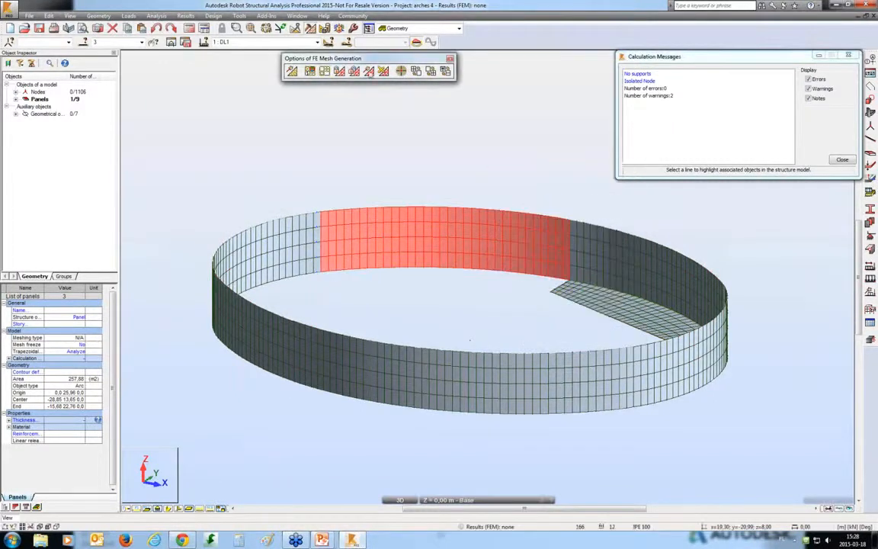
pyautogui.click(369, 71)
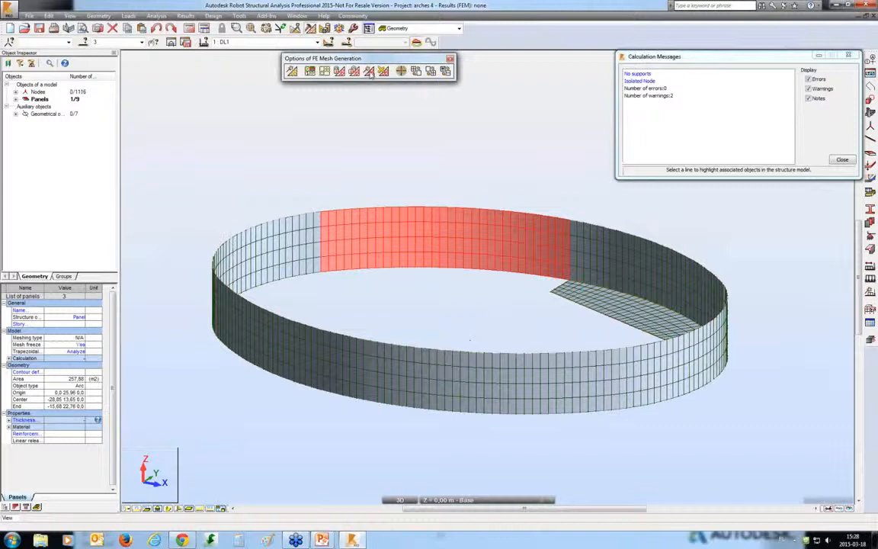
# Step: Open the project regular switched on and off 3.rtd from the webinar 2 folder
pyautogui.moveTo(505, 233); pyautogui.dragTo(512, 231, button='middle')
pyautogui.scroll(-3, 396, 190)
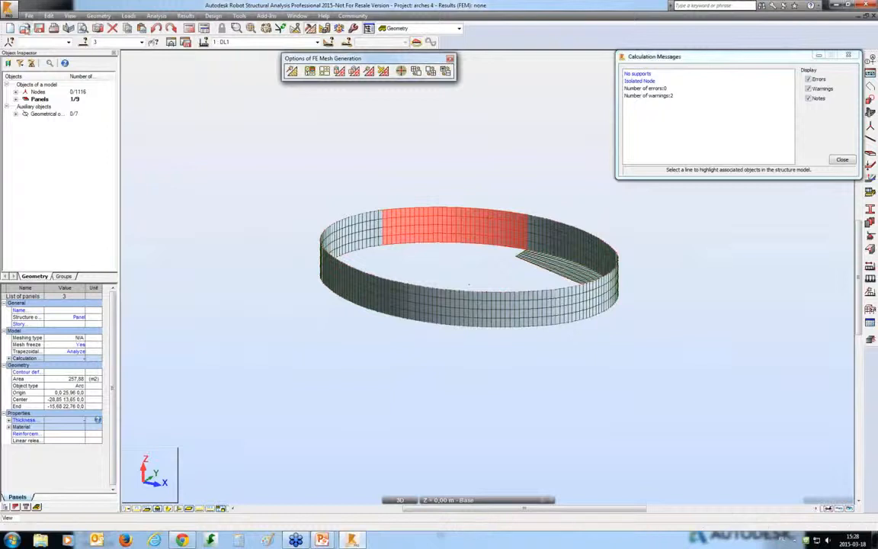
pyautogui.click(23, 27)
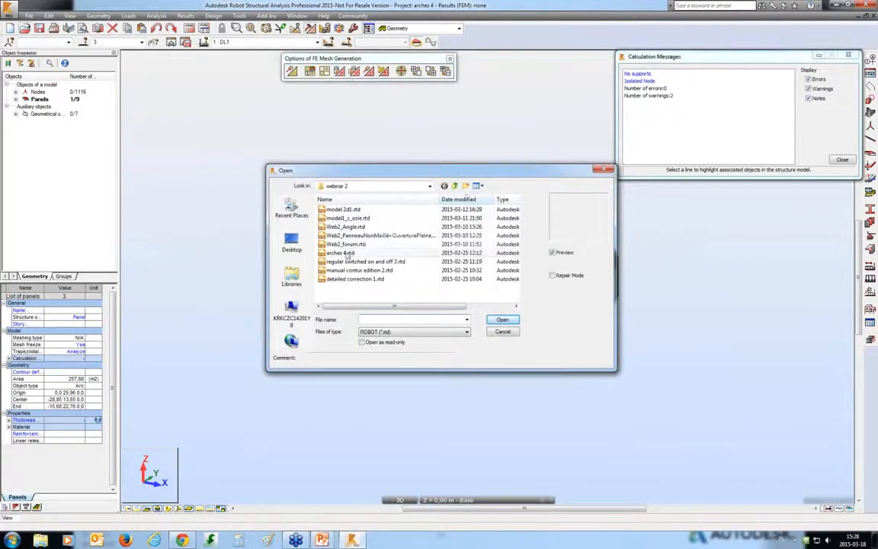
pyautogui.click(347, 244)
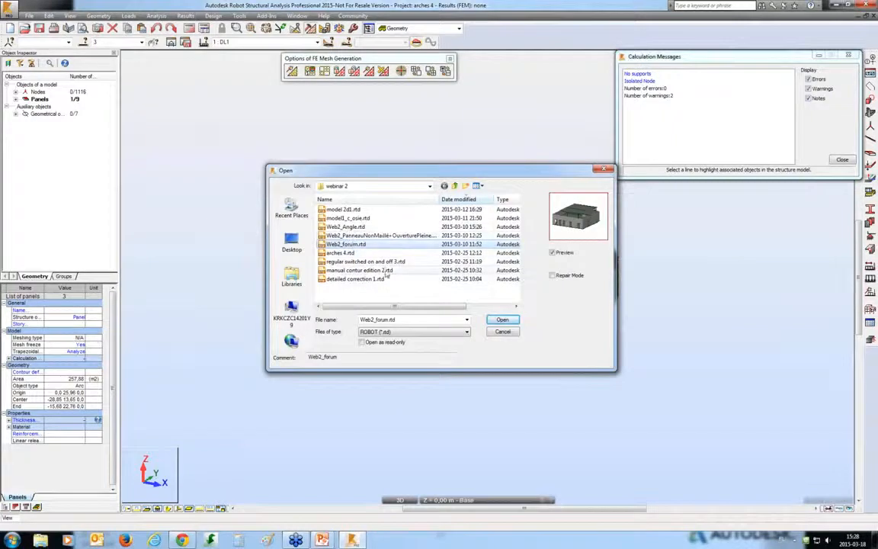
pyautogui.click(503, 320)
pyautogui.click(461, 293)
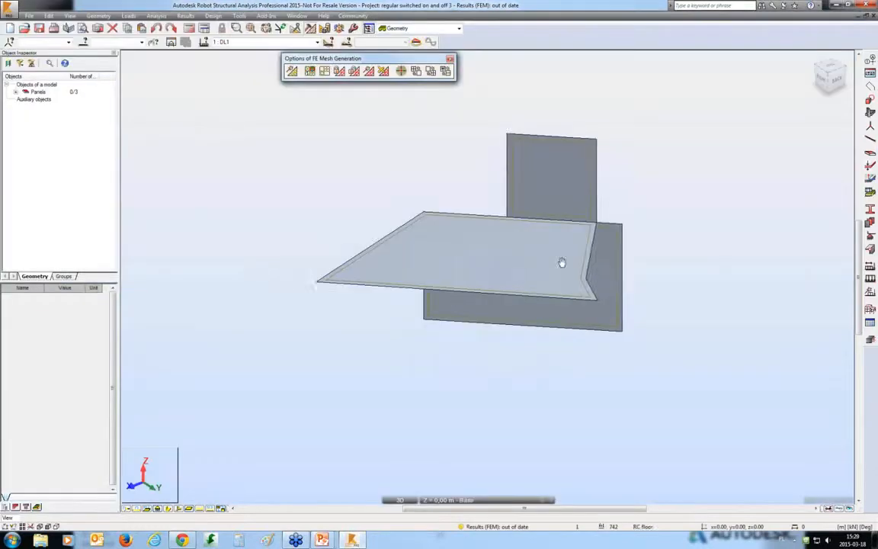
# Step: Generate the calculation model and switch on the iterative adjustment of the FE mesh
pyautogui.moveTo(562, 262); pyautogui.dragTo(477, 297, button='middle')
pyautogui.rightClick(517, 134)
pyautogui.click(272, 69)
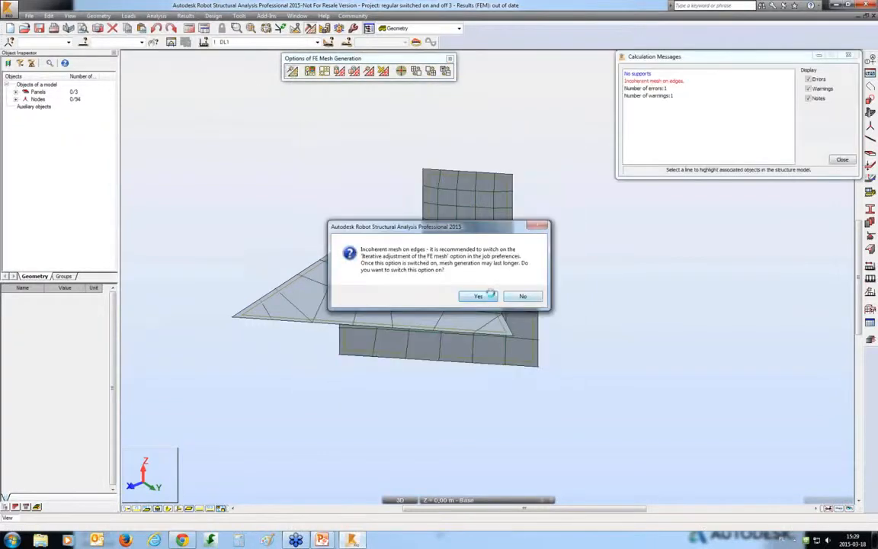
pyautogui.click(491, 296)
# Step: Set the mesh element size of all panels to 0,5 m, regenerate the calculation model and clear the selection
pyautogui.click(324, 73)
pyautogui.click(467, 294)
pyautogui.click(523, 259)
pyautogui.moveTo(557, 272); pyautogui.dragTo(520, 274)
pyautogui.write('0,5')
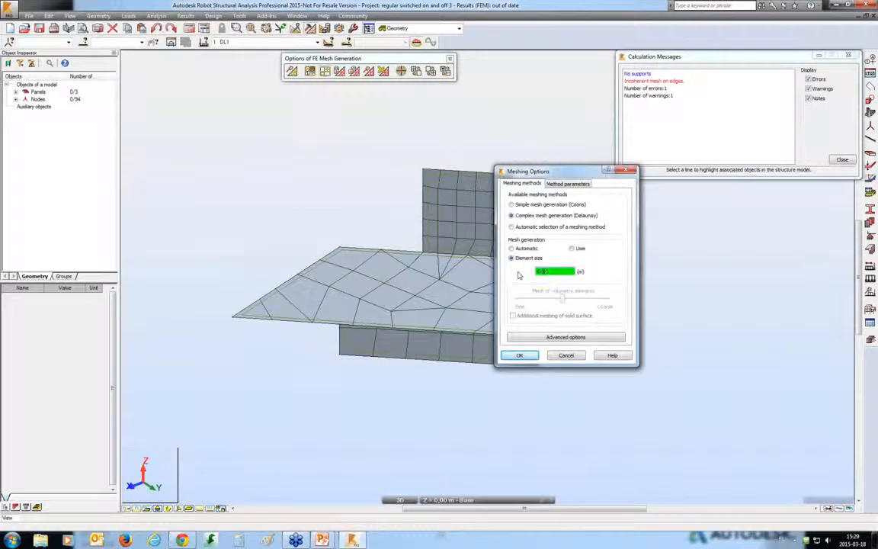
pyautogui.press('Return')
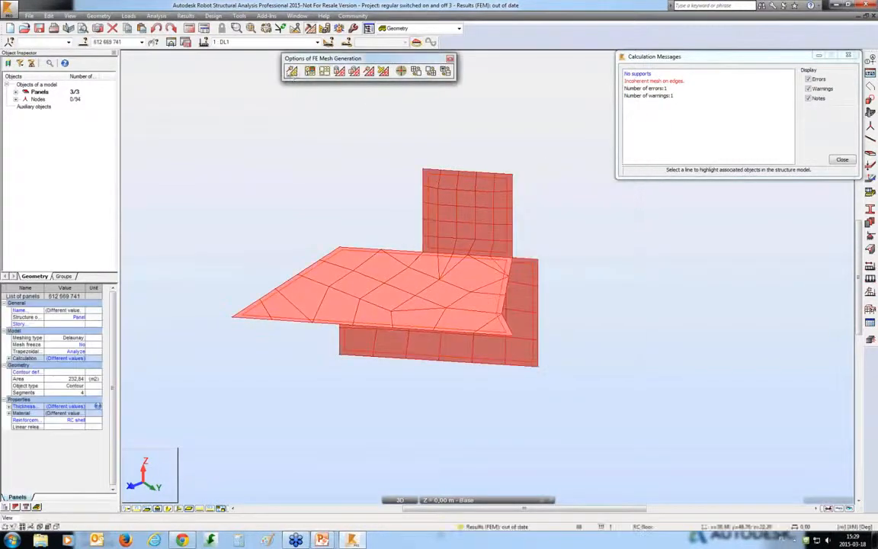
pyautogui.click(291, 71)
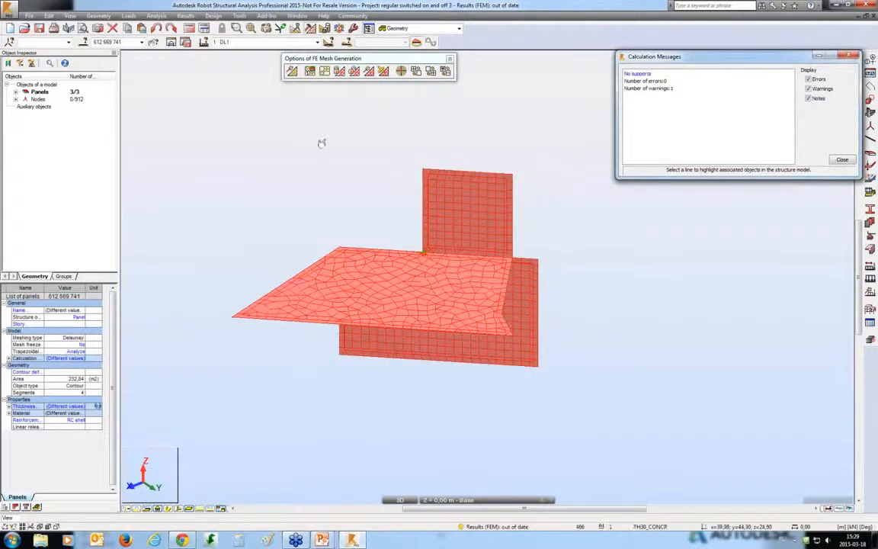
pyautogui.click(303, 152)
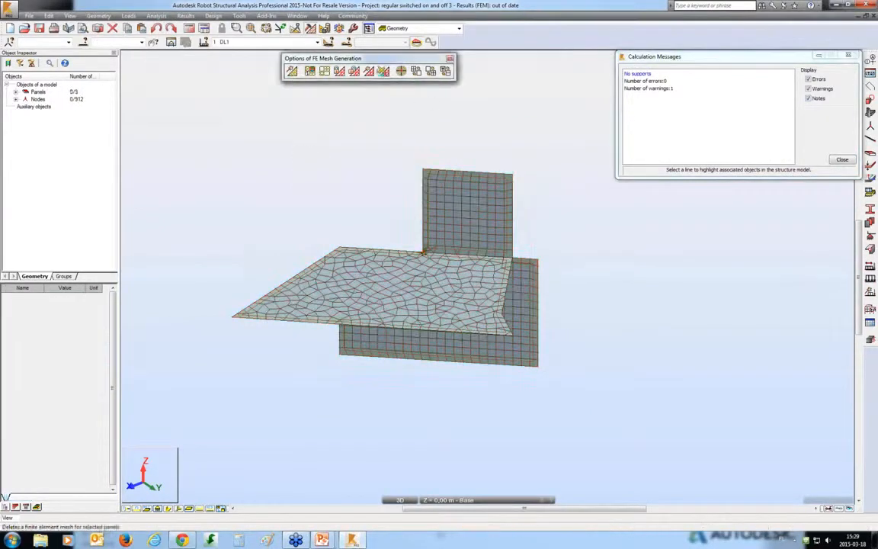
# Step: Delete the finite element mesh of all three panels and clear the selection
pyautogui.click(383, 72)
pyautogui.click(477, 289)
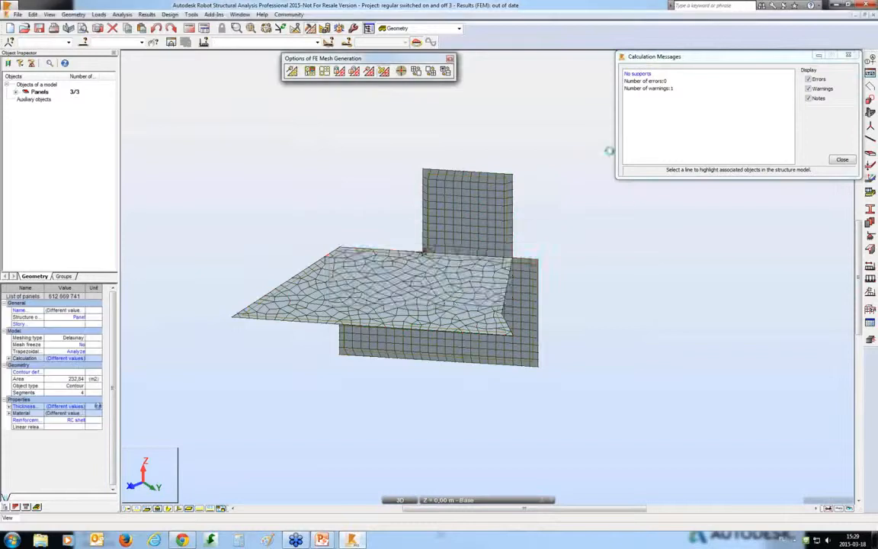
pyautogui.click(233, 150)
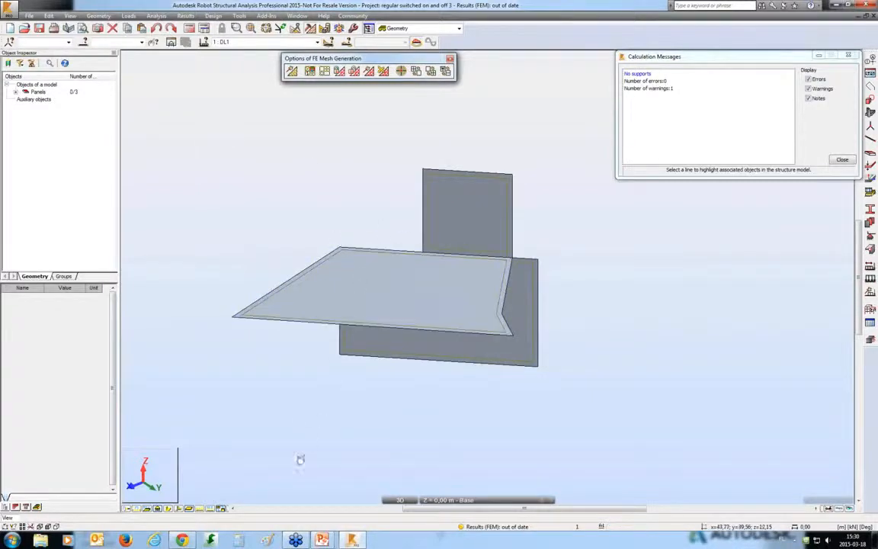
pyautogui.click(297, 540)
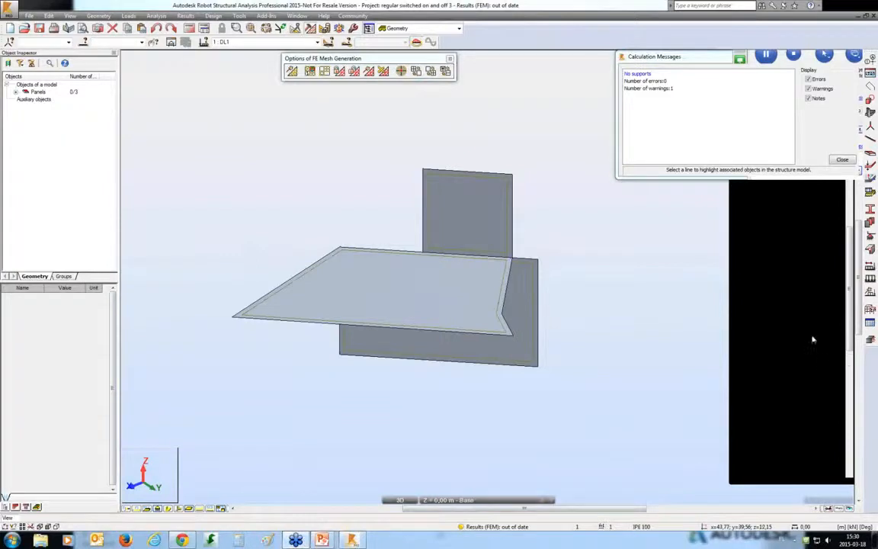
pyautogui.click(857, 342)
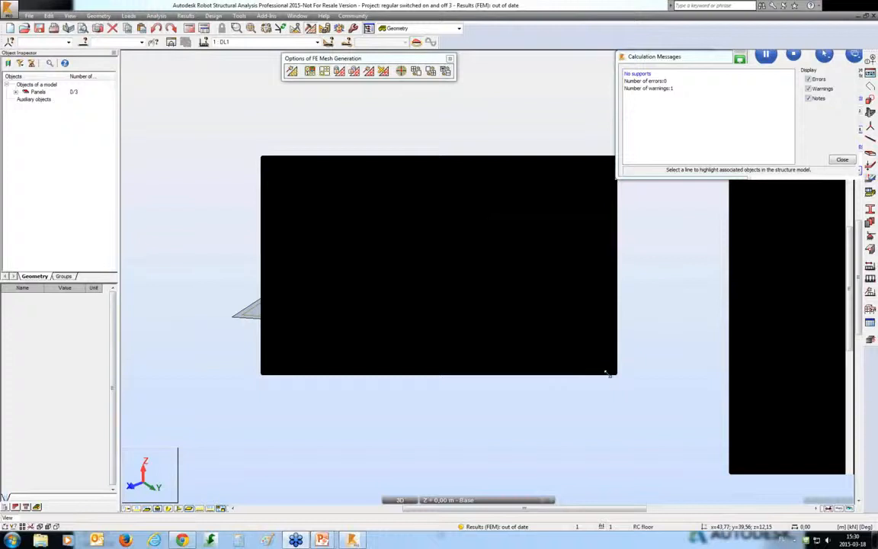
pyautogui.moveTo(607, 374); pyautogui.dragTo(728, 501)
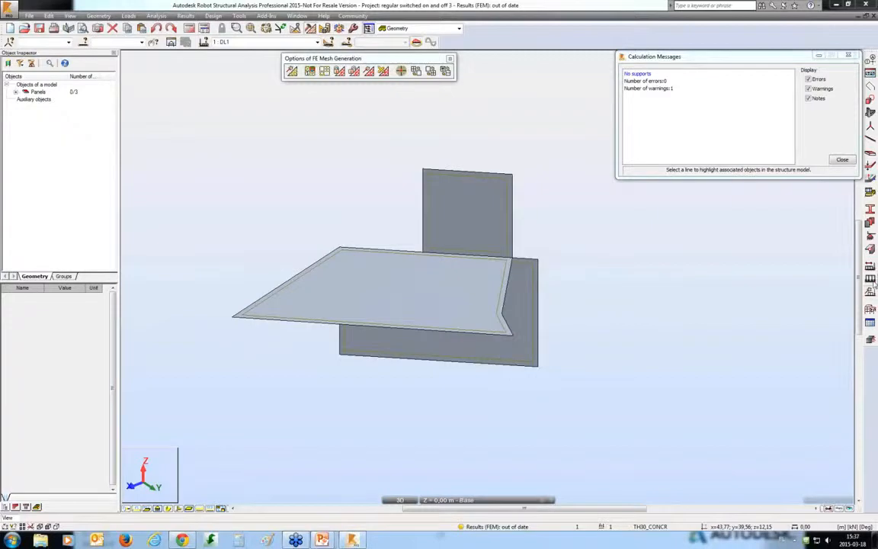
# Step: Open the load definition for case DL1 and compare the settings for a nodal force and a force in point
pyautogui.click(870, 279)
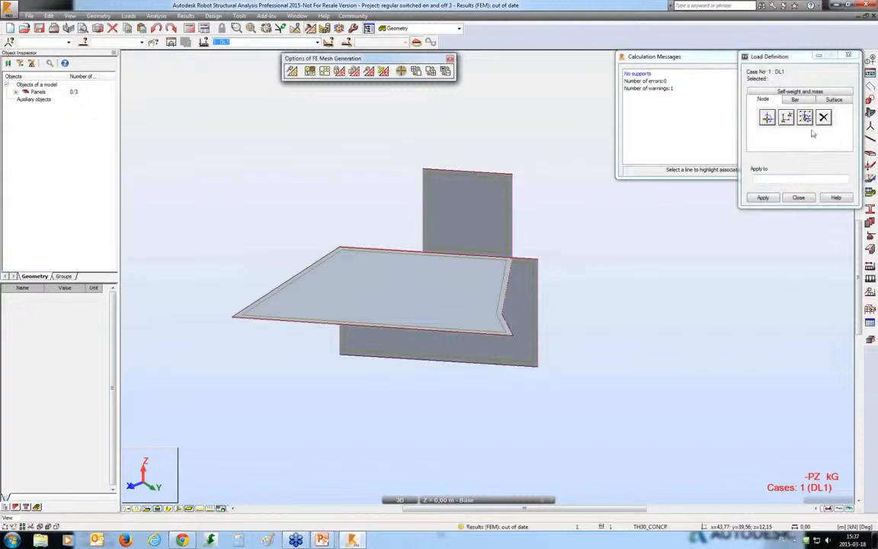
pyautogui.click(767, 117)
pyautogui.moveTo(777, 73); pyautogui.dragTo(456, 203)
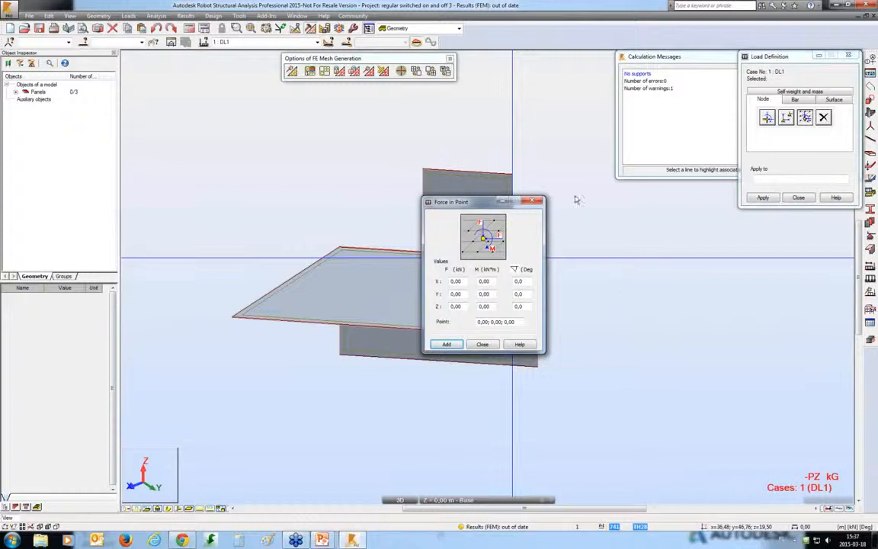
pyautogui.click(533, 201)
pyautogui.click(767, 116)
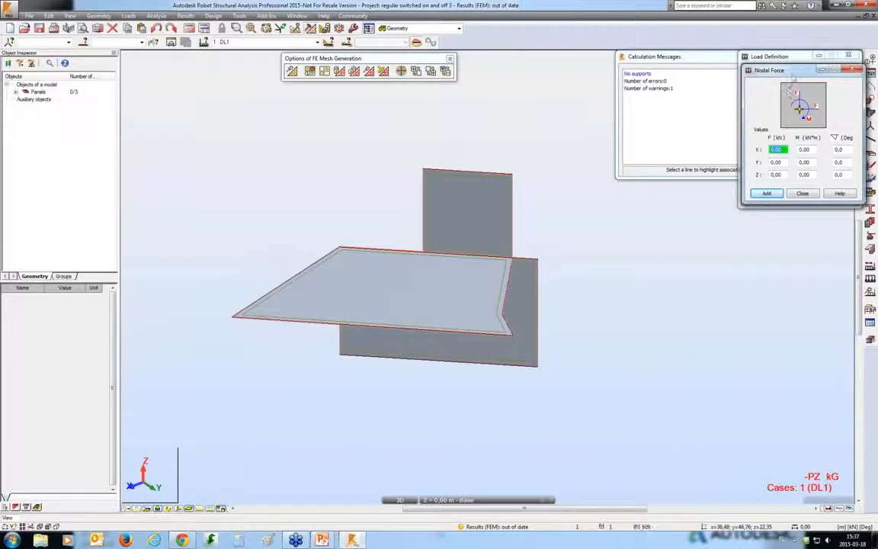
pyautogui.click(852, 69)
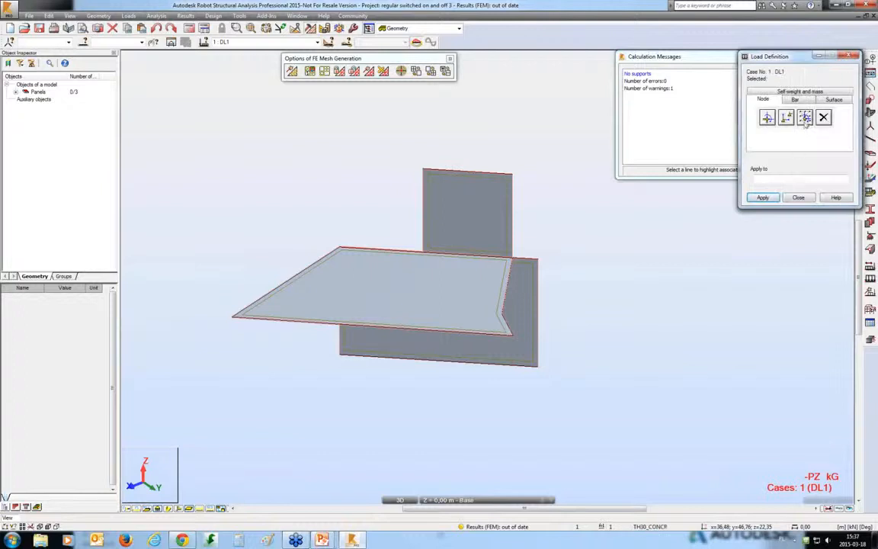
pyautogui.click(804, 118)
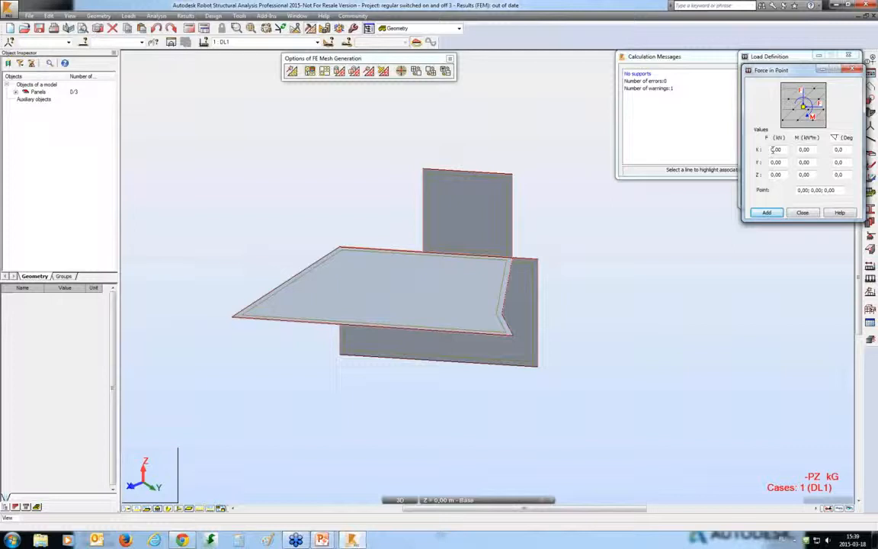
# Step: Start defining a new linear elastic support and turn off the constant elastic coefficient at support nodes
pyautogui.click(870, 235)
pyautogui.click(367, 82)
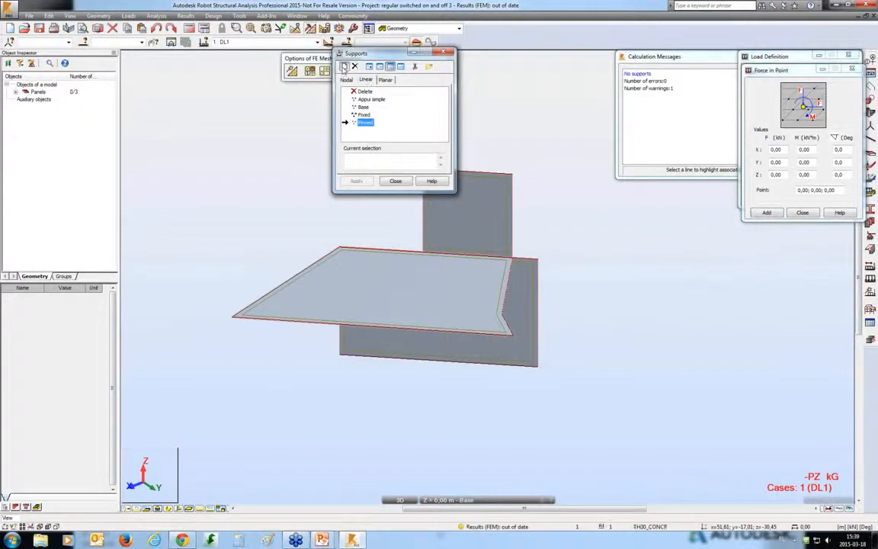
pyautogui.click(343, 67)
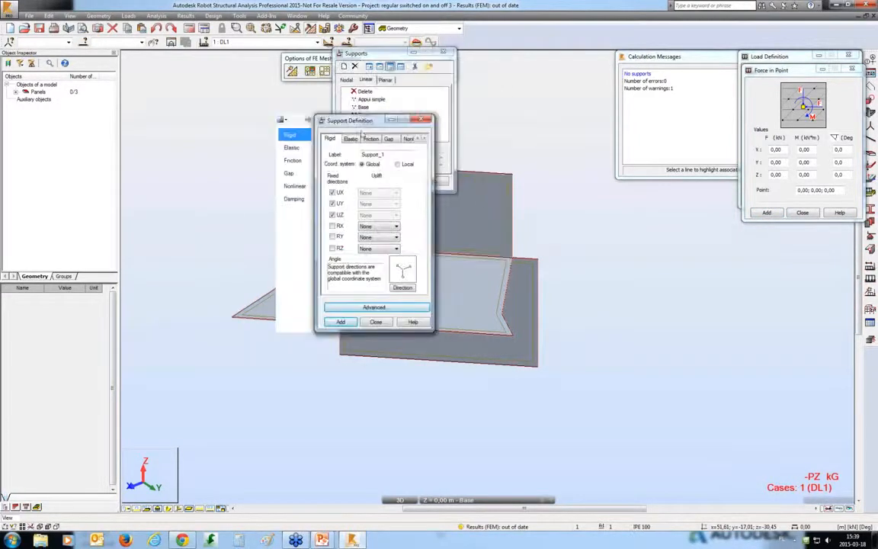
pyautogui.click(350, 138)
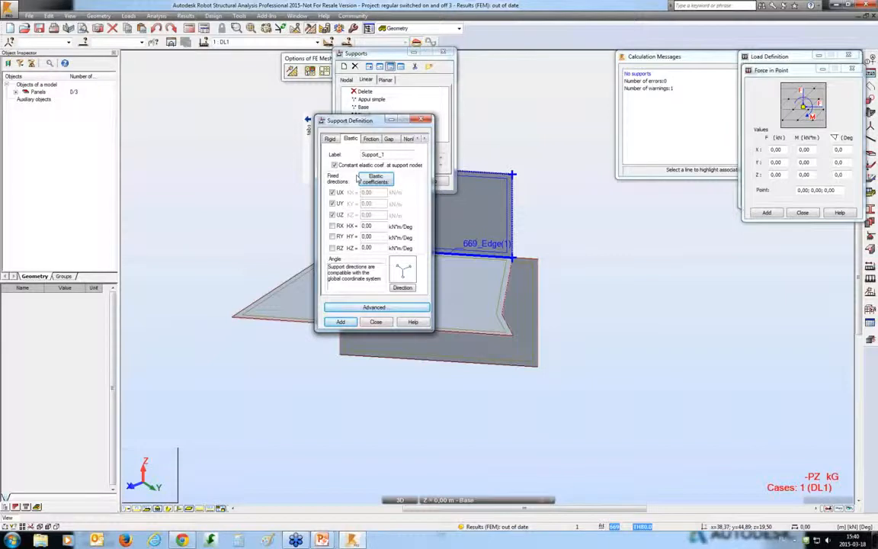
pyautogui.click(354, 166)
pyautogui.click(293, 161)
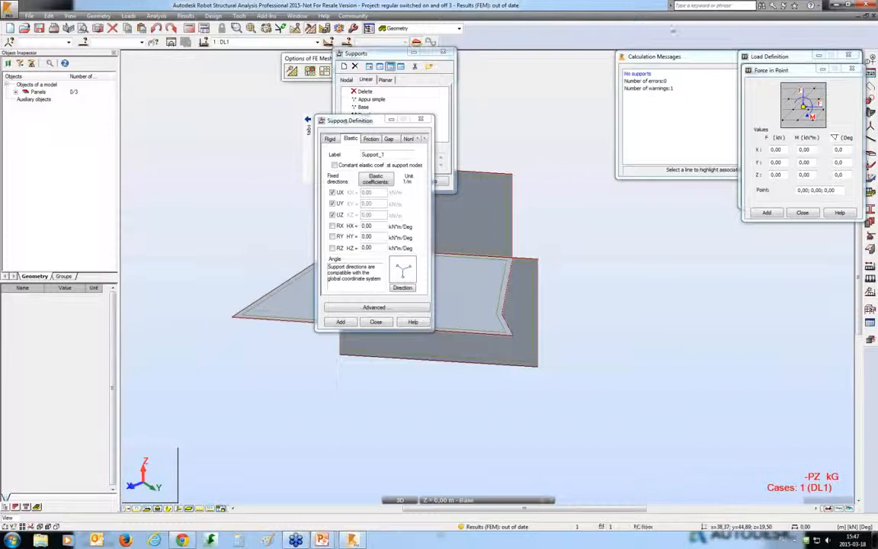
# Step: Open the design codes in the job preferences and look through the full list of steel/aluminum codes
pyautogui.click(353, 29)
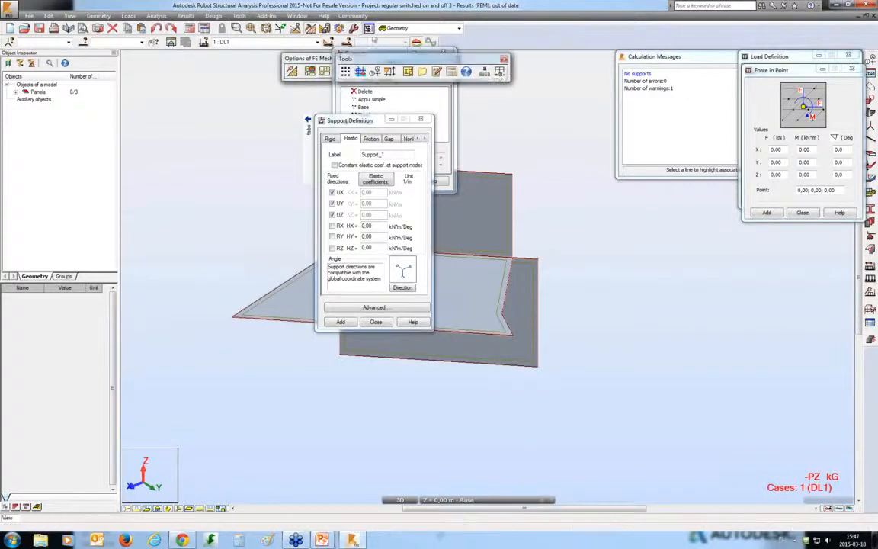
pyautogui.click(499, 72)
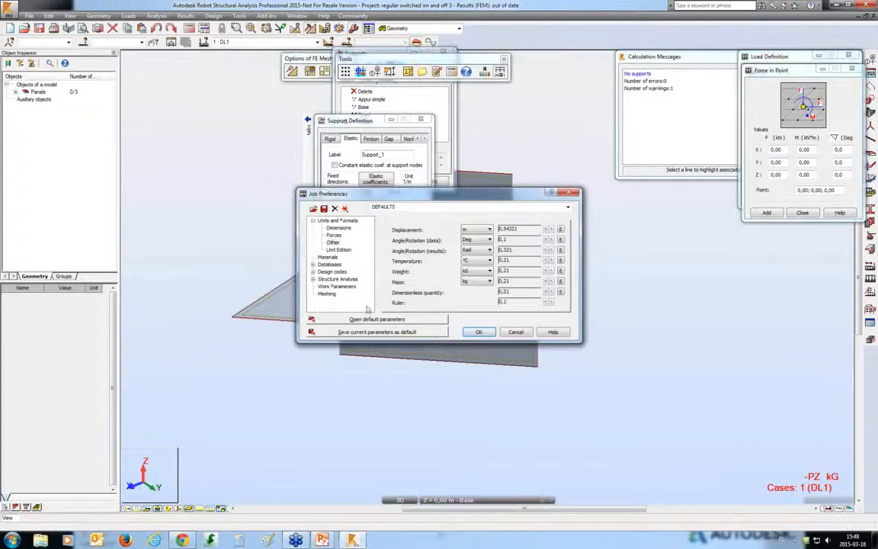
pyautogui.click(338, 272)
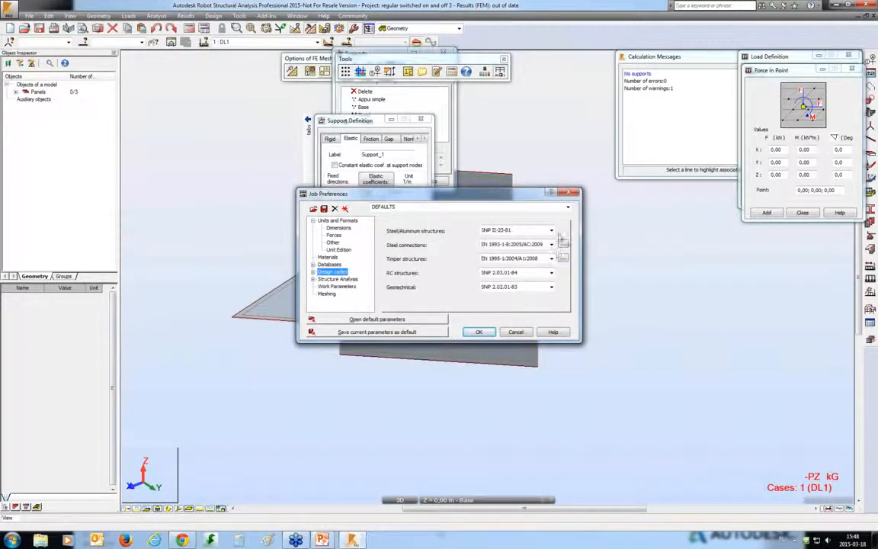
pyautogui.click(551, 230)
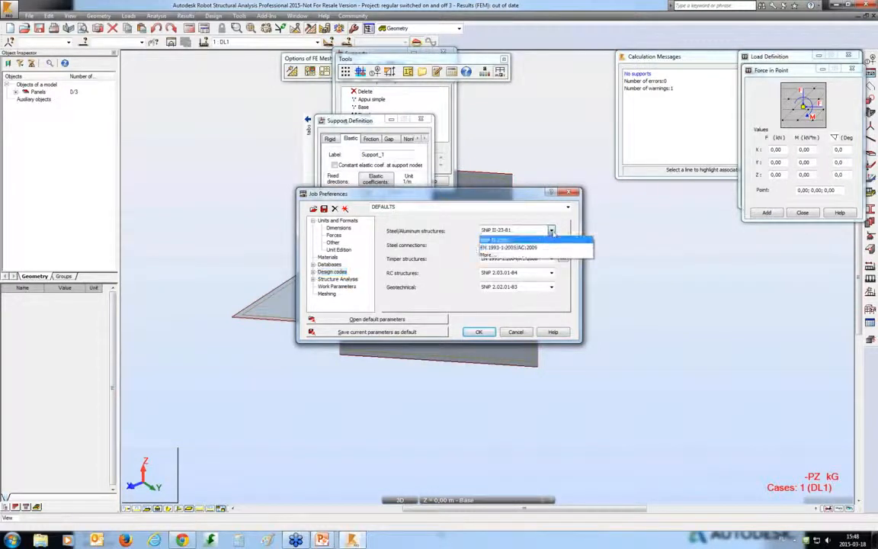
pyautogui.click(495, 254)
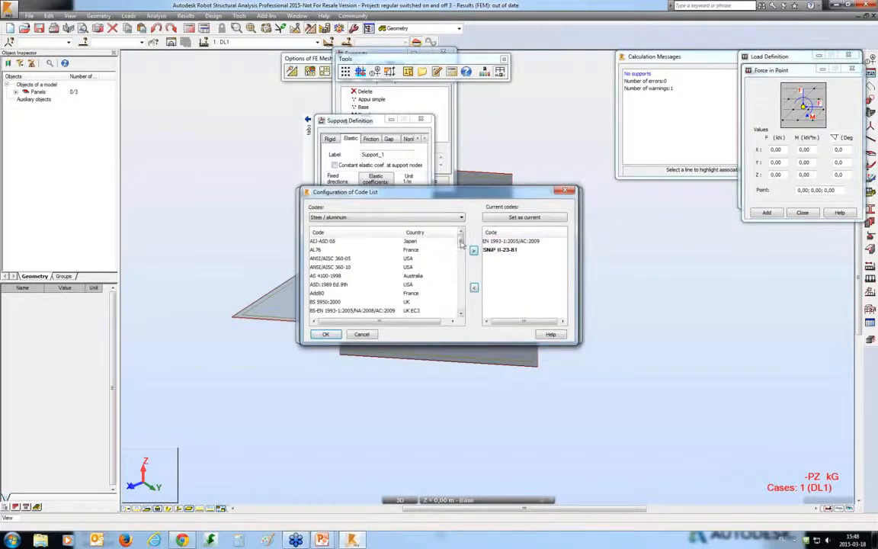
pyautogui.moveTo(461, 258); pyautogui.dragTo(467, 227)
# Step: Look through the available RC design codes, and close the code list and job preferences without changes
pyautogui.click(460, 217)
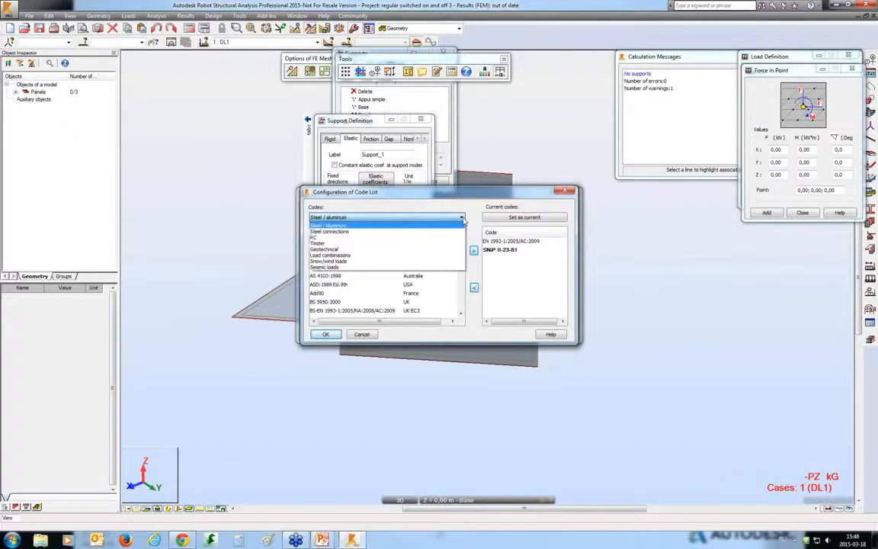
pyautogui.click(356, 237)
pyautogui.scroll(-3, 462, 282)
pyautogui.scroll(-3, 462, 283)
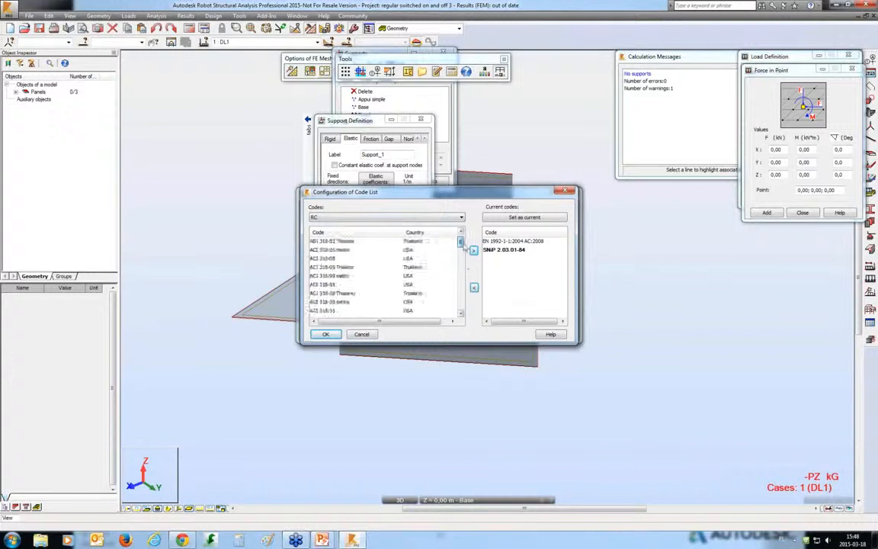
pyautogui.scroll(-3, 461, 289)
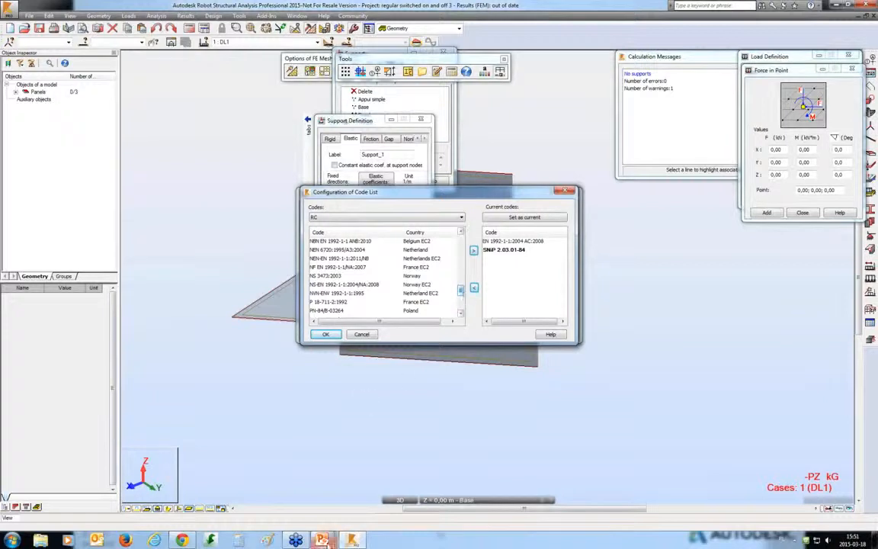
pyautogui.moveTo(323, 540)
pyautogui.click(568, 191)
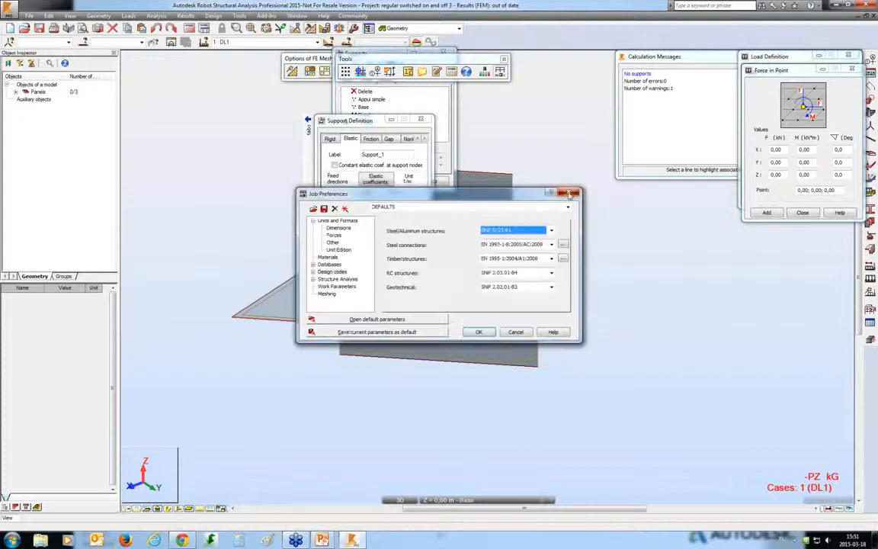
pyautogui.click(570, 191)
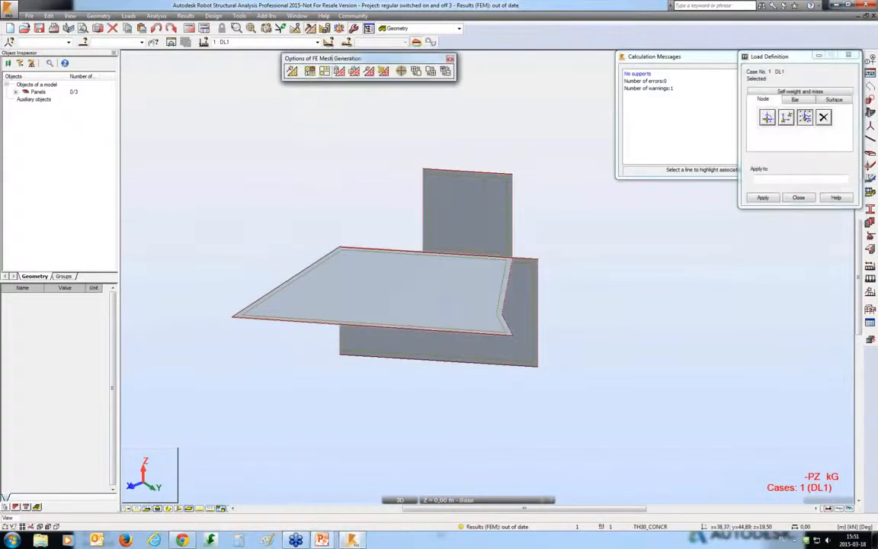